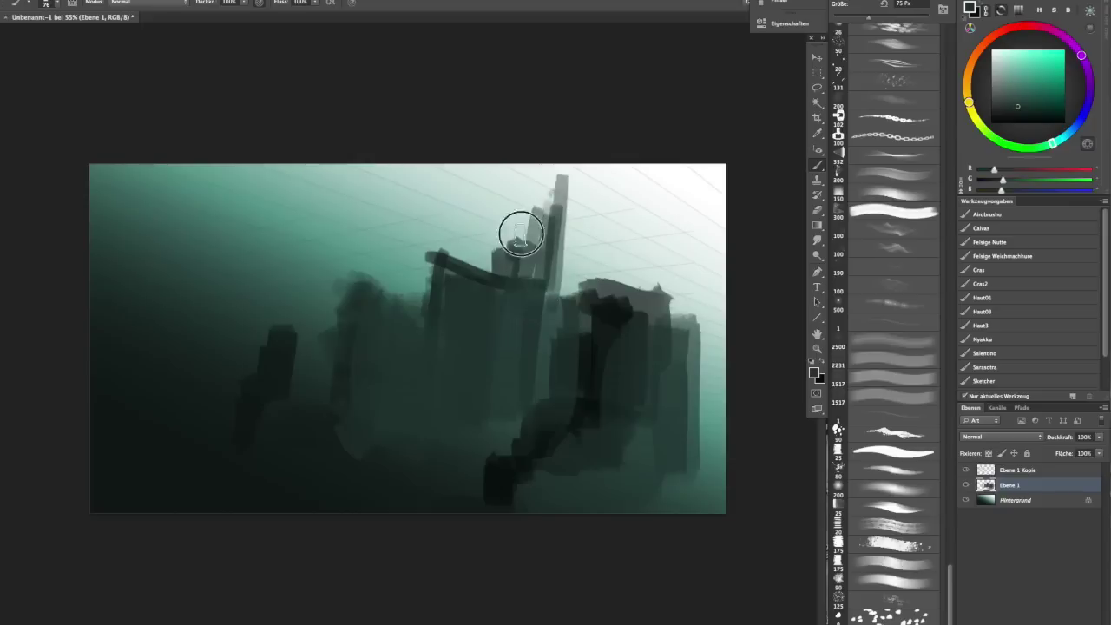
- Darken the left building block and brighten the Hintergrund layer behind it with a pale green transparent gradient
drag(338, 278, 343, 382)
key(alt+bracketleft)
click(816, 225)
drag(226, 220, 333, 405)
click(1009, 484)
scroll(171, 365, up, 3)
scroll(171, 365, down, 3)
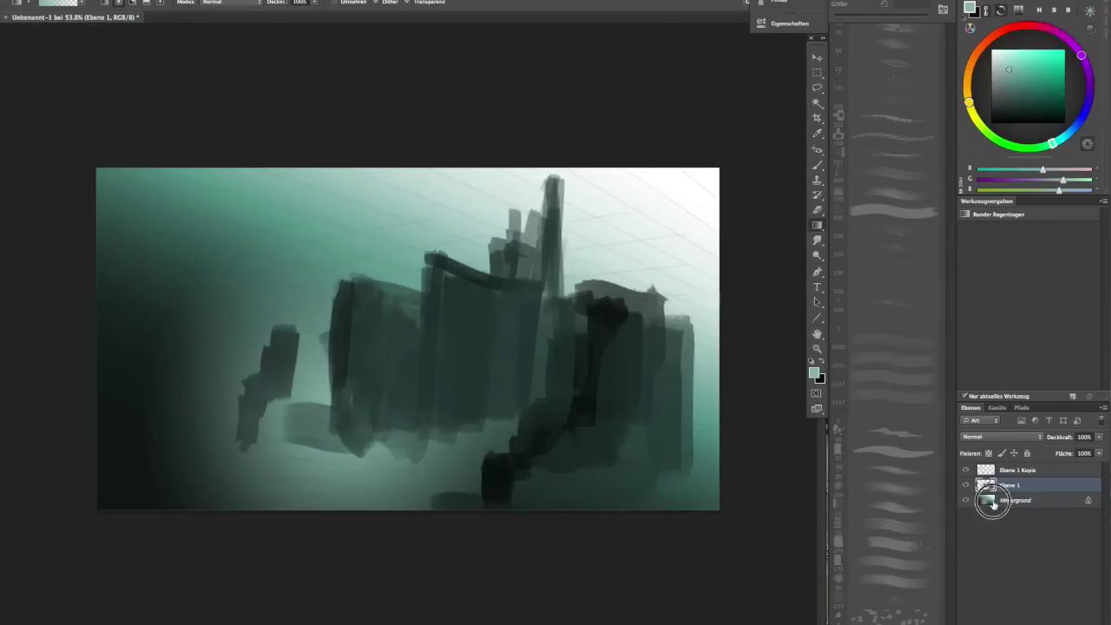
- Shift the building silhouette on Ebene 1 slightly to the left with Free Transform
key(ctrl+t)
drag(466, 179, 451, 179)
key(Return)
- Brush translucent vertical streaks and faint tower shapes around the buildings, and save the document as Temple.psd
key(b)
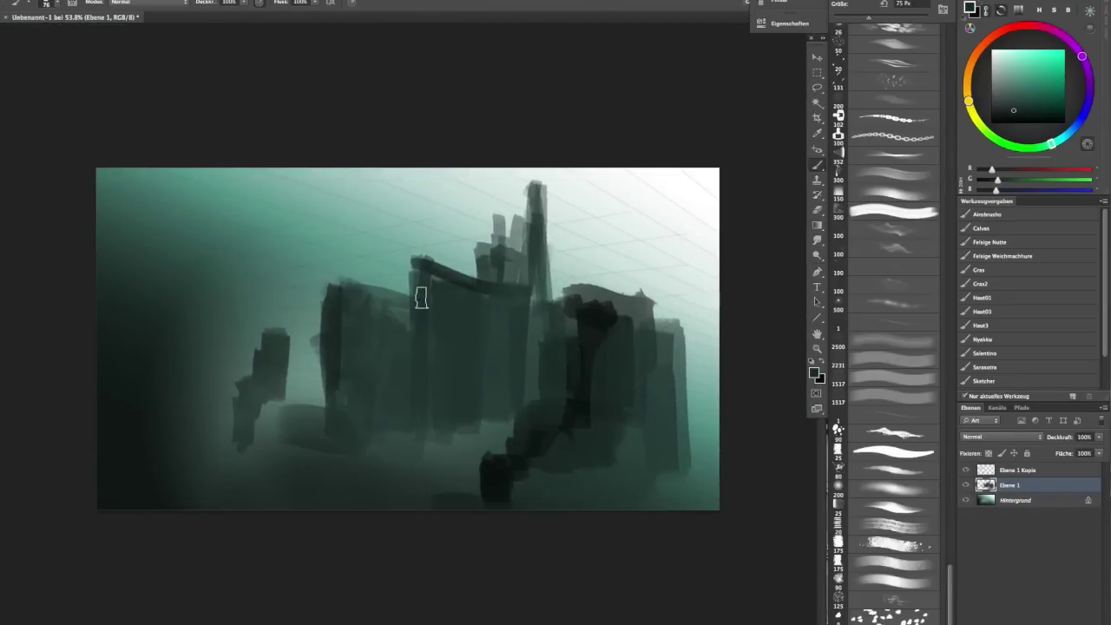
mouse_move(260, 184)
mouse_down()
mouse_move(166, 434)
mouse_move(289, 300)
mouse_move(391, 261)
mouse_move(246, 509)
mouse_move(640, 173)
mouse_move(243, 302)
mouse_move(330, 389)
mouse_move(116, 409)
mouse_move(570, 390)
mouse_move(157, 480)
mouse_move(193, 454)
mouse_up()
key(super+s)
text(Temple)
key(Return)
click(421, 0)
click(641, 120)
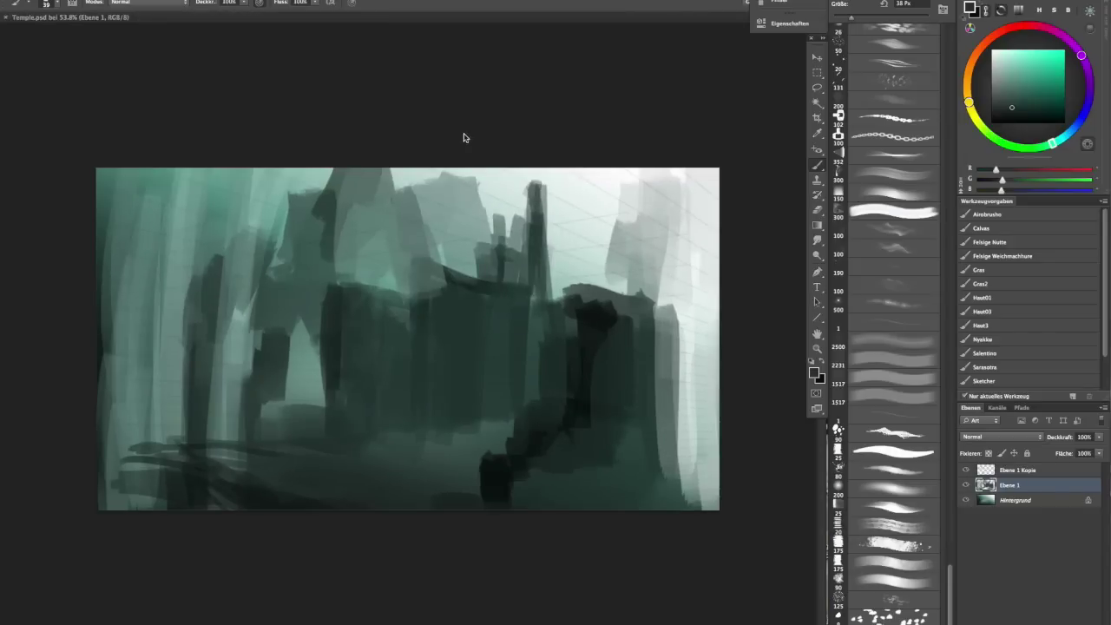
- Add pale streaks and a grey pillar to the sky, and darken the building fronts with sampled brownish tones
alt+click(515, 285)
drag(309, 187, 315, 171)
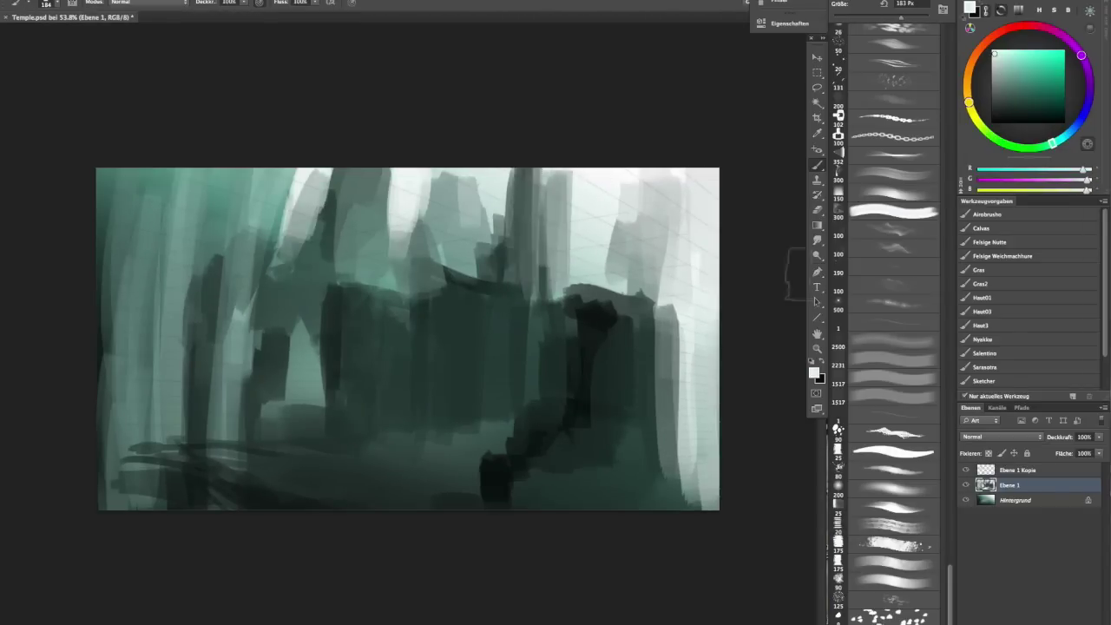
alt+click(580, 338)
drag(347, 434, 379, 367)
- Paint narrow light and dark edges on the building corners and faint steps in the foreground with a smaller brush
alt+click(379, 367)
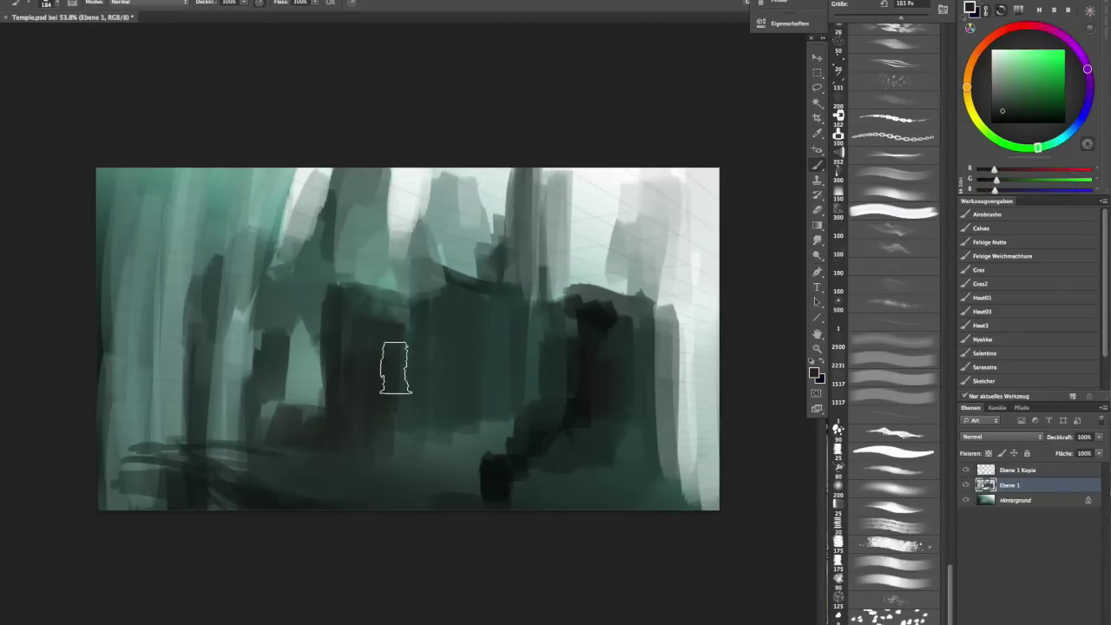
key(bracketleft)
key(bracketleft)
key(bracketleft)
key(bracketleft)
key(bracketleft)
key(bracketleft)
alt+click(575, 216)
drag(575, 265, 564, 386)
alt+click(587, 389)
key(bracketleft)
key(bracketleft)
key(bracketleft)
drag(421, 265, 421, 305)
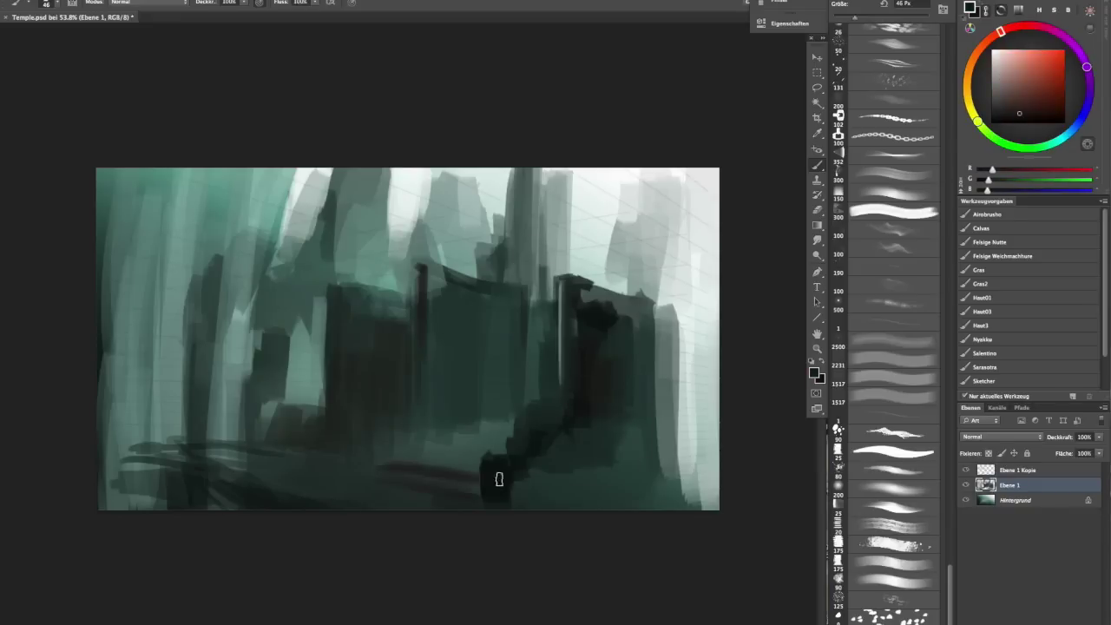
- Outline the whole building mass, including the tall tower, with a polygonal lasso selection
alt+click(333, 298)
key(l)
click(327, 444)
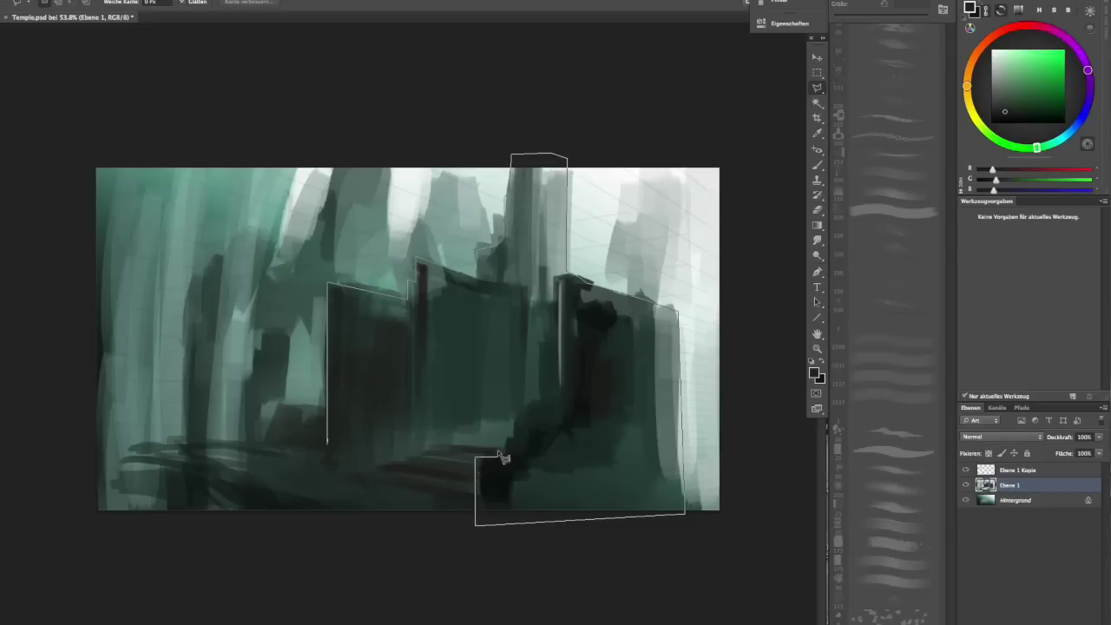
click(375, 461)
click(351, 475)
click(321, 465)
click(327, 445)
- Fill the selected building mass with sampled dark green brush strokes
key(b)
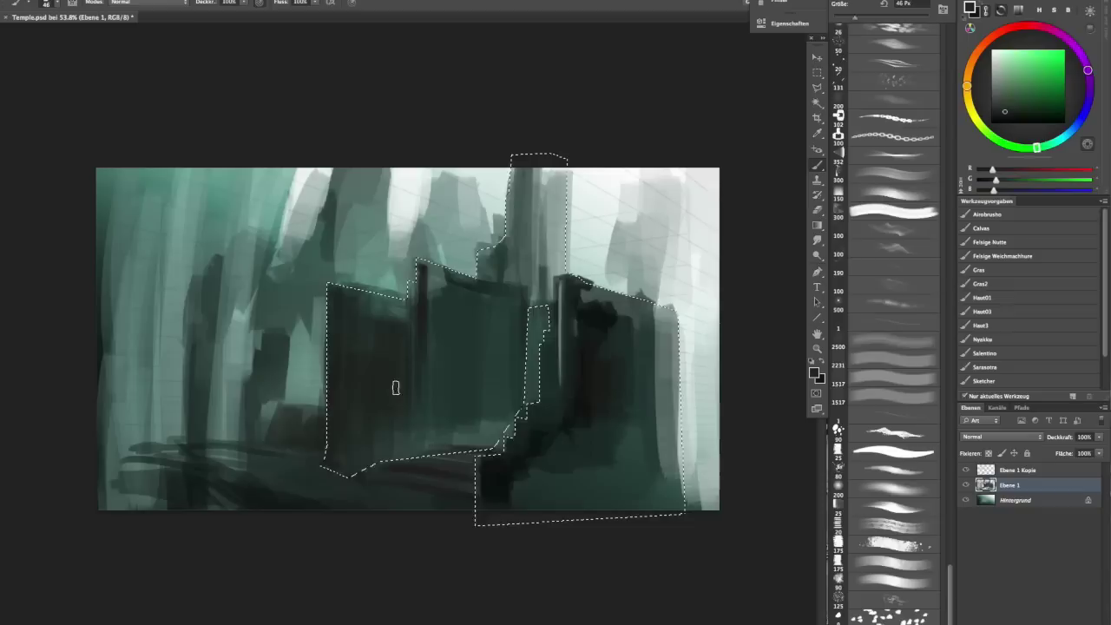
alt+click(416, 308)
mouse_move(356, 419)
mouse_down()
mouse_move(558, 335)
mouse_move(646, 529)
mouse_up()
- Transform a flattened copy of the silhouette into a distant building row on the left, and select the entire canvas
key(bracketleft)
key(ctrl+t)
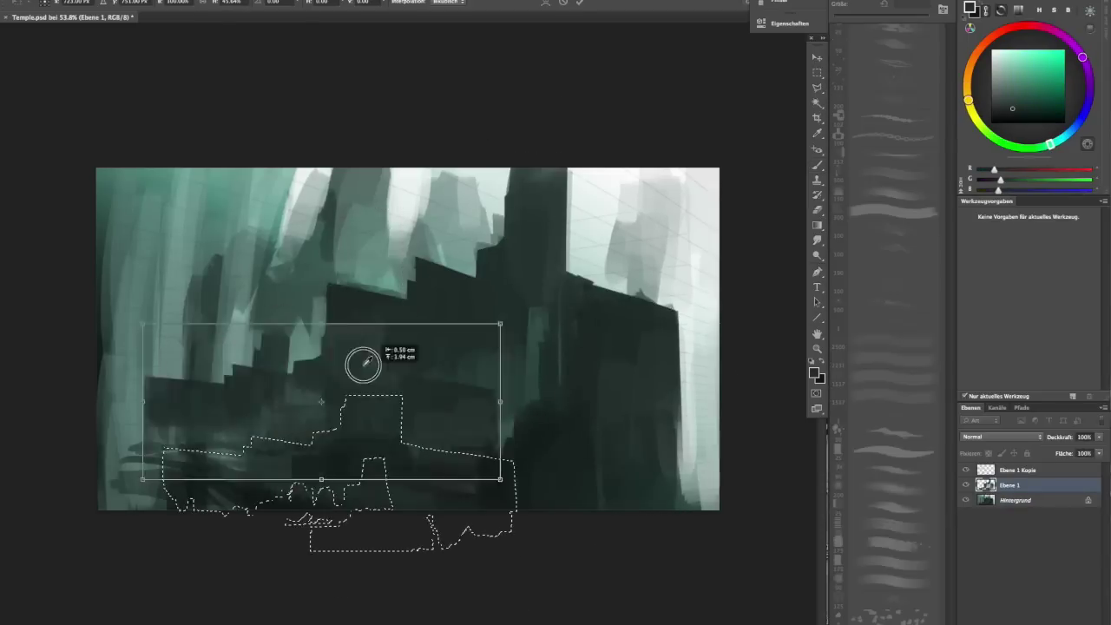
drag(359, 360, 404, 379)
key(Return)
key(e)
key(ctrl+a)
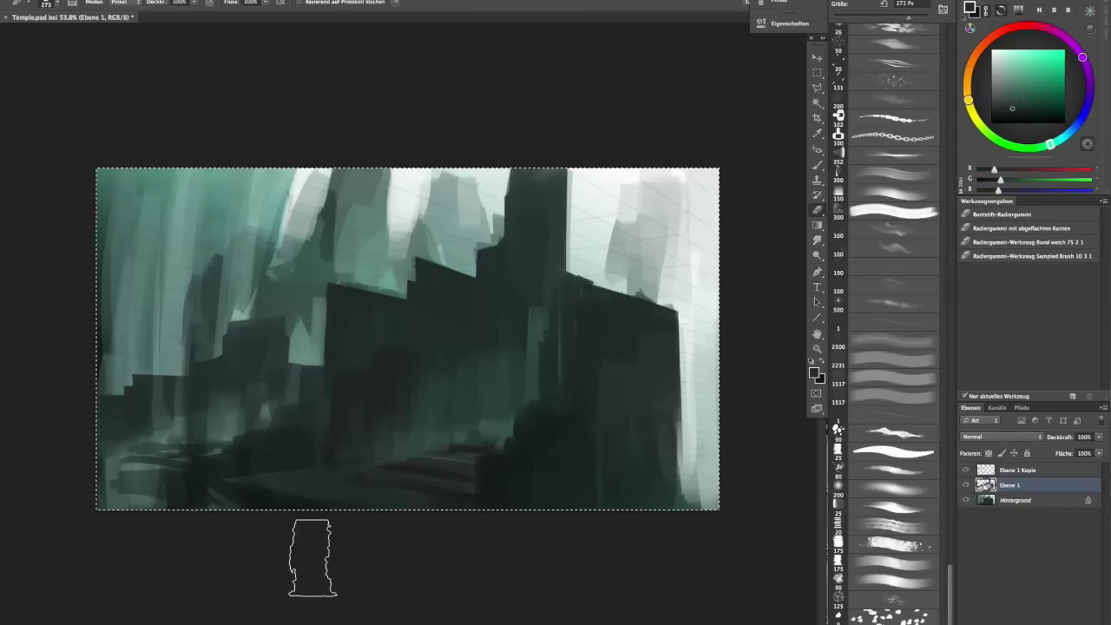
- Paint grey-green patches over the lower building walls on the Hintergrund layer with sampled colours
key(alt+bracketleft)
key(b)
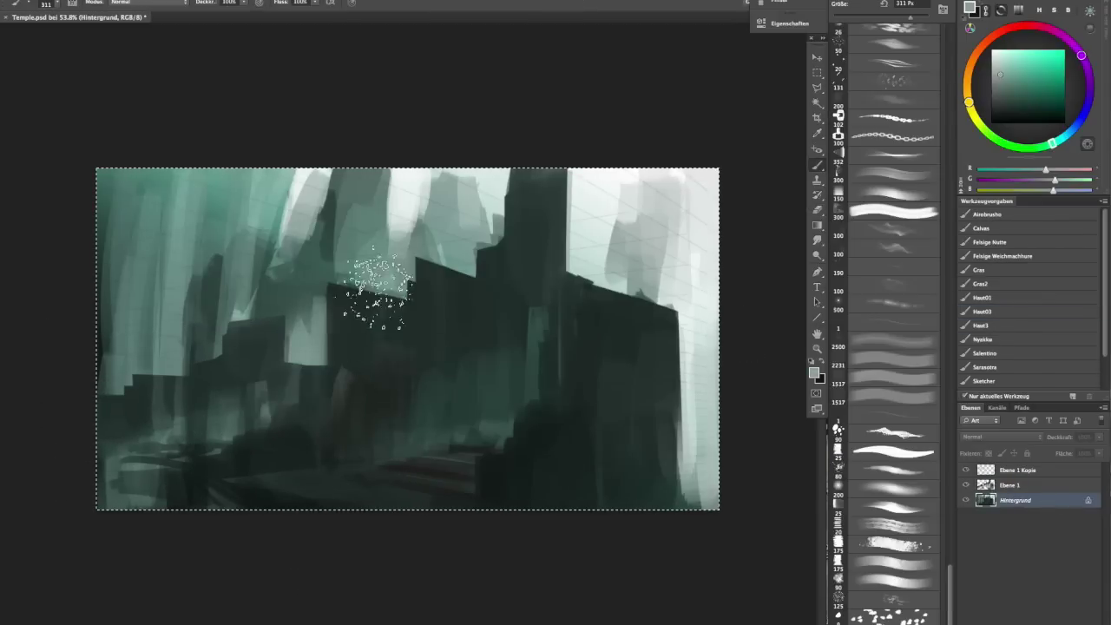
drag(382, 343, 399, 391)
alt+click(433, 218)
key(bracketleft)
- Paint a tall dark pillar beside the building near the right edge of the canvas
key(alt+bracketright)
key(d)
mouse_move(664, 273)
mouse_down()
mouse_move(699, 295)
mouse_move(704, 503)
mouse_up()
key(x)
- Lighten the sky on the Hintergrund layer with a larger brush in sampled pale grey, and flip the canvas horizontally
key(alt+bracketleft)
alt+click(640, 179)
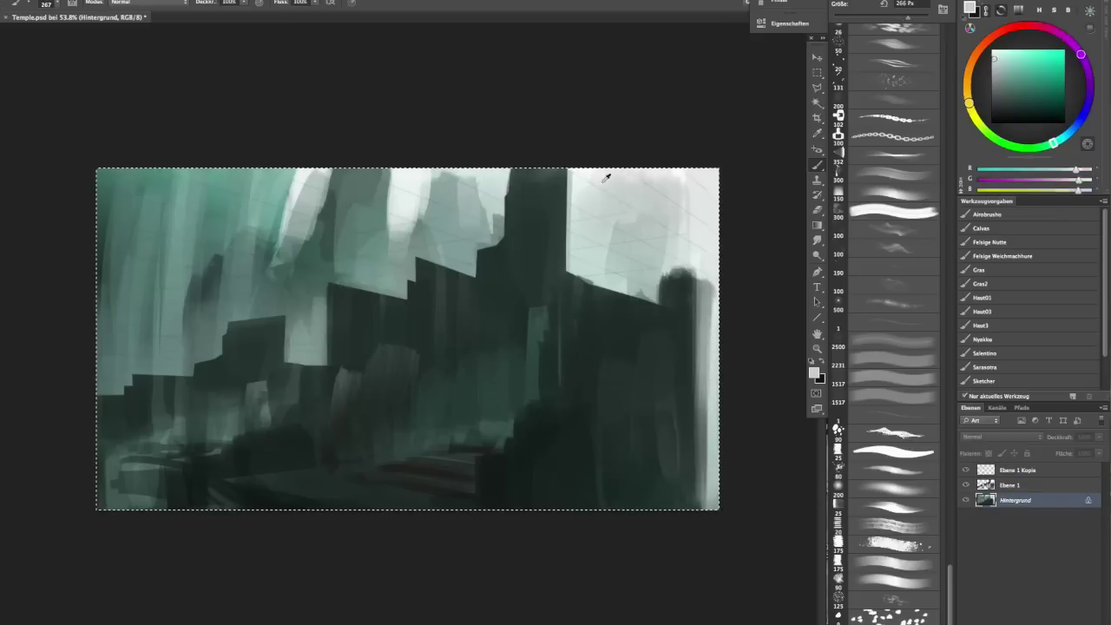
key(bracketright)
key(bracketright)
key(bracketright)
key(bracketright)
key(ctrl+shift+h)
scroll(1058, 345, down, 3)
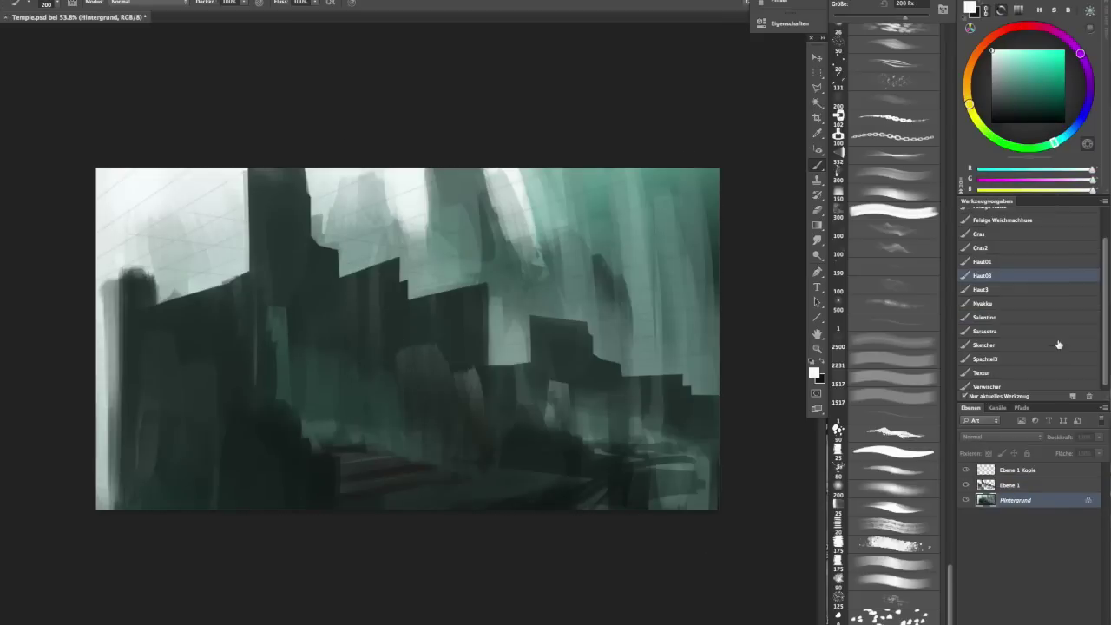
- Paint dark vertical shapes and flat grey-green patches across the sky on Ebene 1
key(d)
key(alt+bracketright)
mouse_move(231, 170)
mouse_down()
mouse_move(231, 250)
mouse_move(199, 288)
mouse_move(228, 252)
mouse_up()
key(bracketleft)
key(bracketleft)
key(bracketleft)
key(bracketleft)
mouse_move(104, 170)
mouse_down()
mouse_move(138, 282)
mouse_move(191, 183)
mouse_move(275, 186)
mouse_move(209, 261)
mouse_move(434, 226)
mouse_move(618, 247)
mouse_move(685, 347)
mouse_up()
- Build up the dark structure and its crossbeams at the left edge of the canvas with sampled colours
alt+click(331, 218)
key(alt+bracketleft)
alt+click(112, 347)
key(alt+bracketright)
drag(174, 234, 132, 234)
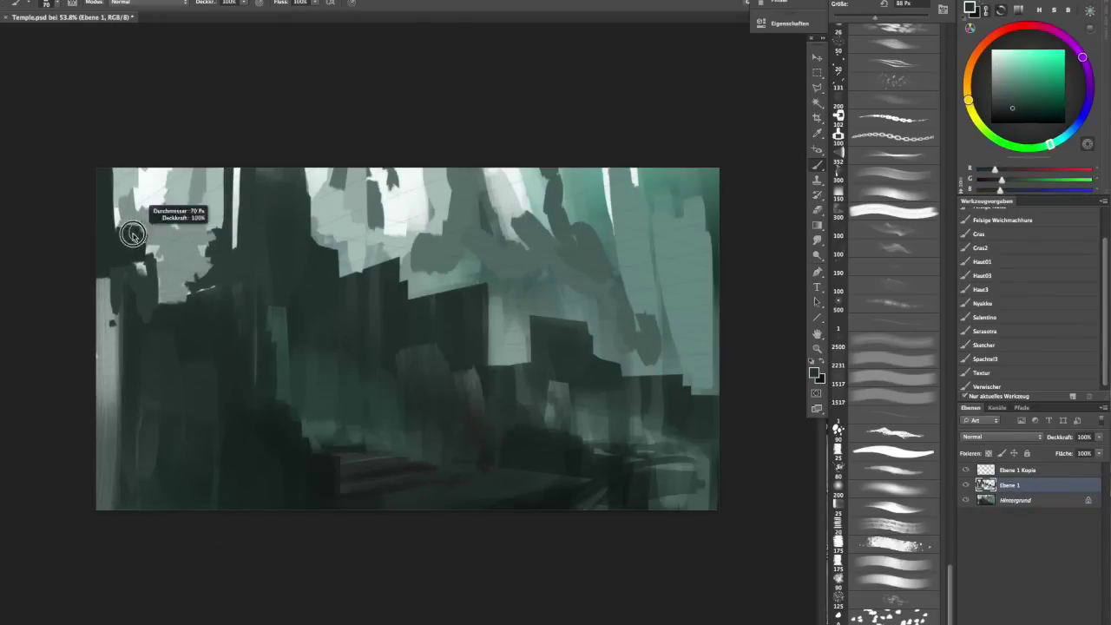
key(bracketright)
key(bracketright)
mouse_move(219, 253)
mouse_down()
mouse_move(237, 248)
mouse_move(243, 286)
mouse_up()
- Cover the left wall with dark green and block in a near-black rocky slope in the lower-left foreground
alt+click(182, 344)
alt+click(281, 392)
key(bracketright)
key(bracketright)
alt+click(259, 333)
mouse_move(121, 278)
mouse_down()
mouse_move(37, 466)
mouse_move(292, 484)
mouse_move(399, 503)
mouse_up()
alt+click(188, 451)
drag(188, 451, 138, 428)
- Add a small pale upright accent near the steps and dark turrets on top of the middle buildings
alt+click(422, 458)
drag(422, 464, 420, 431)
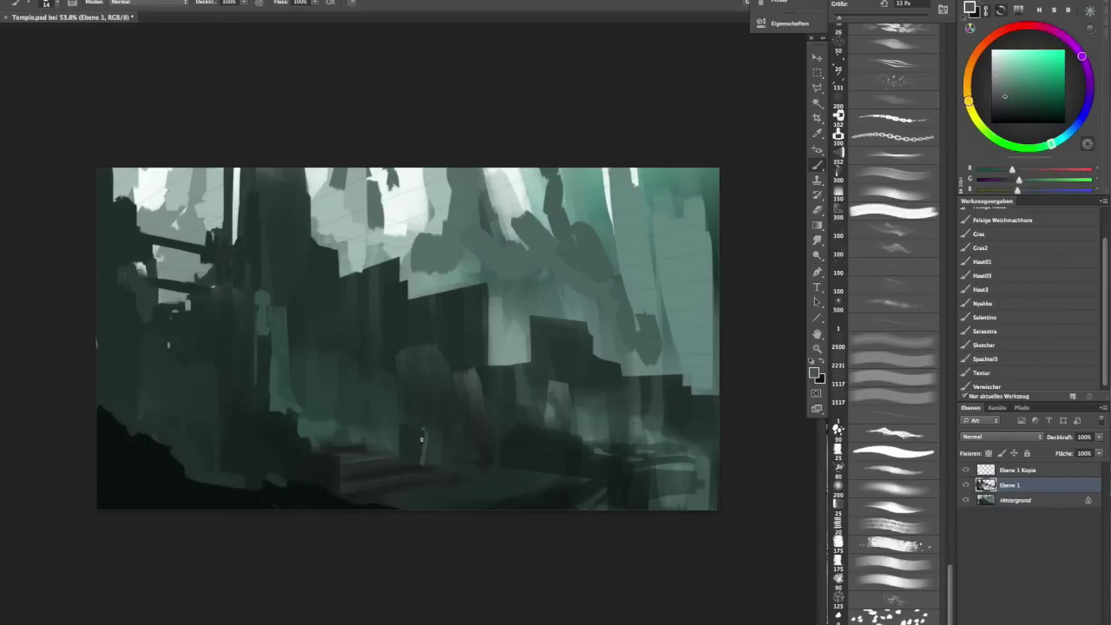
key(bracketright)
key(bracketright)
key(bracketright)
key(bracketright)
alt+click(399, 264)
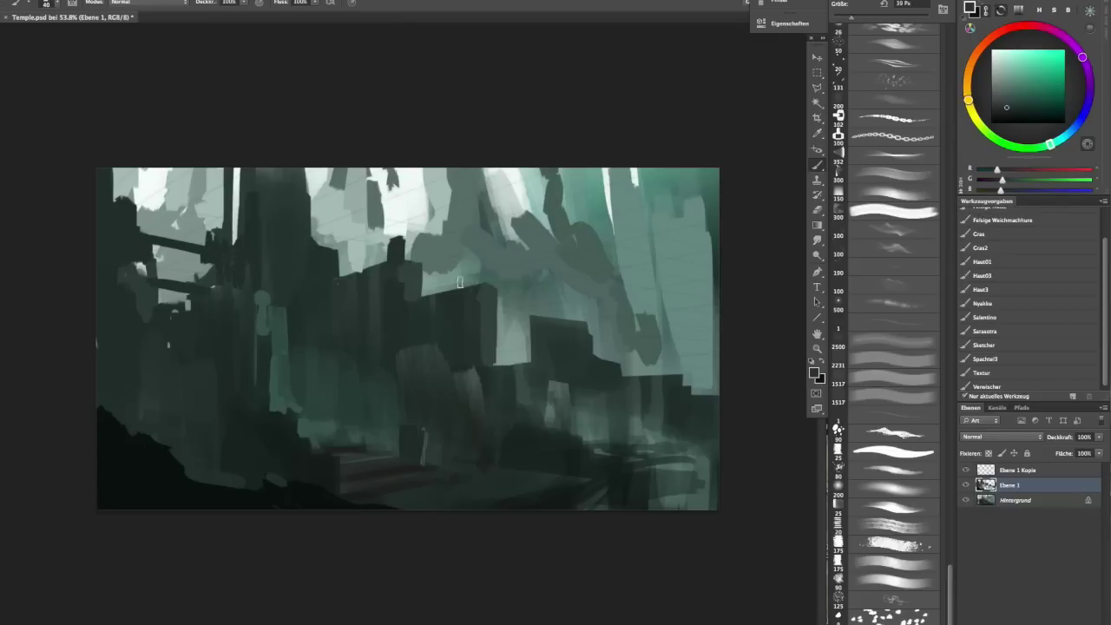
- Brush lighter vertical strokes and teal patches onto the left towers and walls
drag(303, 252, 319, 276)
drag(130, 213, 120, 273)
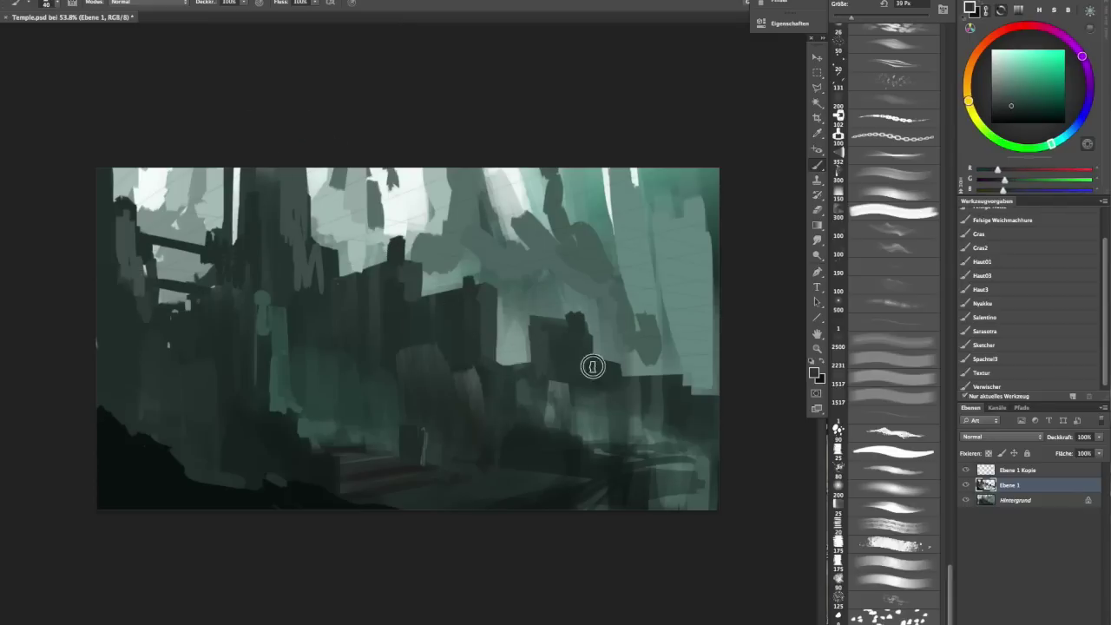
mouse_move(181, 304)
mouse_down()
mouse_move(183, 363)
mouse_move(247, 299)
mouse_move(269, 356)
mouse_up()
alt+click(230, 312)
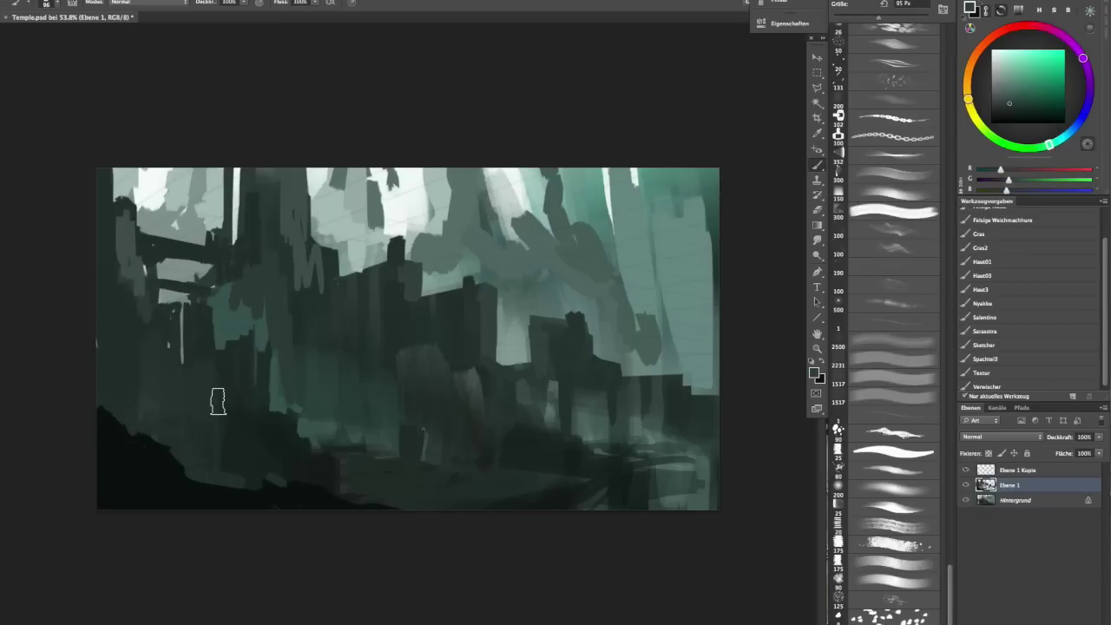
- Detail the distant tower with a dark shaded side and domed arch, and refine the building tops with the eraser
alt+click(568, 328)
drag(540, 320, 543, 370)
alt+click(528, 322)
drag(540, 299, 573, 299)
drag(529, 340, 529, 395)
key(e)
drag(426, 264, 492, 273)
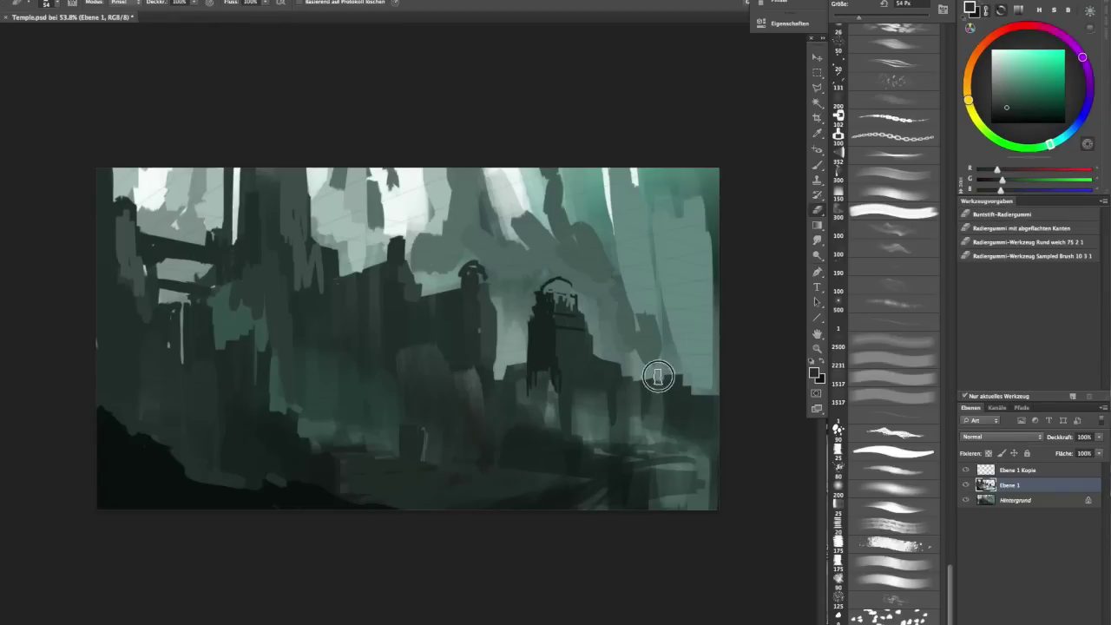
- Paint dark columns and soft teal highlights on the left building wall
key(b)
alt+click(222, 419)
drag(248, 453, 265, 453)
drag(229, 345, 230, 458)
drag(252, 360, 260, 325)
mouse_move(270, 248)
mouse_down()
mouse_move(240, 178)
mouse_move(239, 247)
mouse_up()
- Add lighter vertical strokes to the left pillar and a dark doorway in the middle wall
alt+click(241, 209)
mouse_move(130, 217)
mouse_down()
mouse_move(124, 327)
mouse_move(208, 469)
mouse_up()
alt+click(347, 407)
mouse_move(373, 412)
mouse_down()
mouse_move(345, 411)
mouse_move(346, 396)
mouse_up()
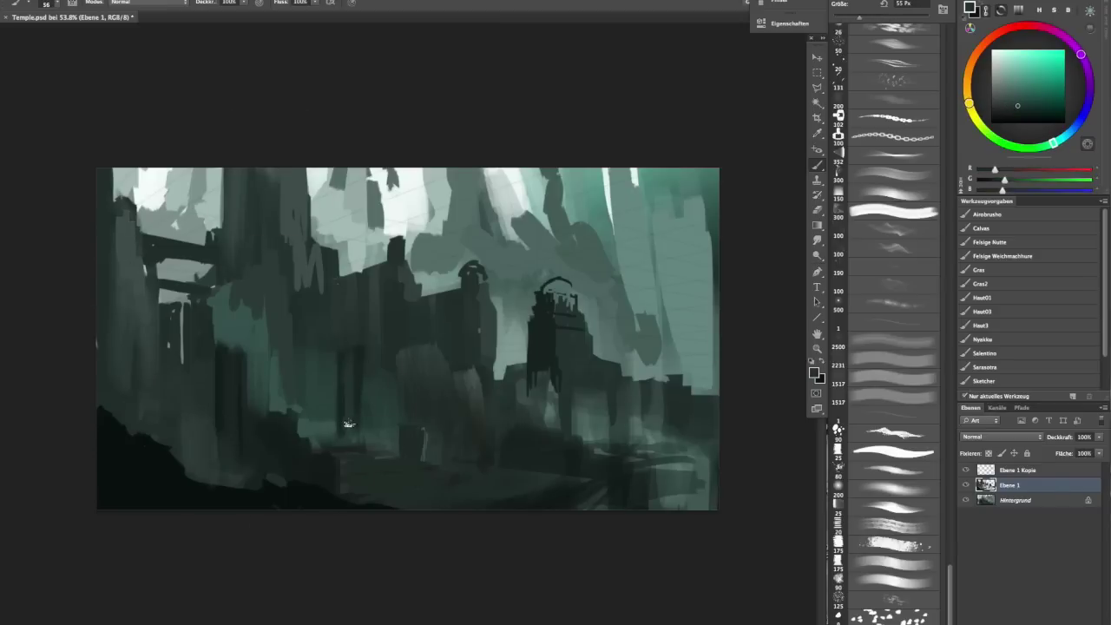
- Flip the canvas horizontally and brush lighter mist around the base of the domed tower within a lasso selection
key(ctrl+shift+h)
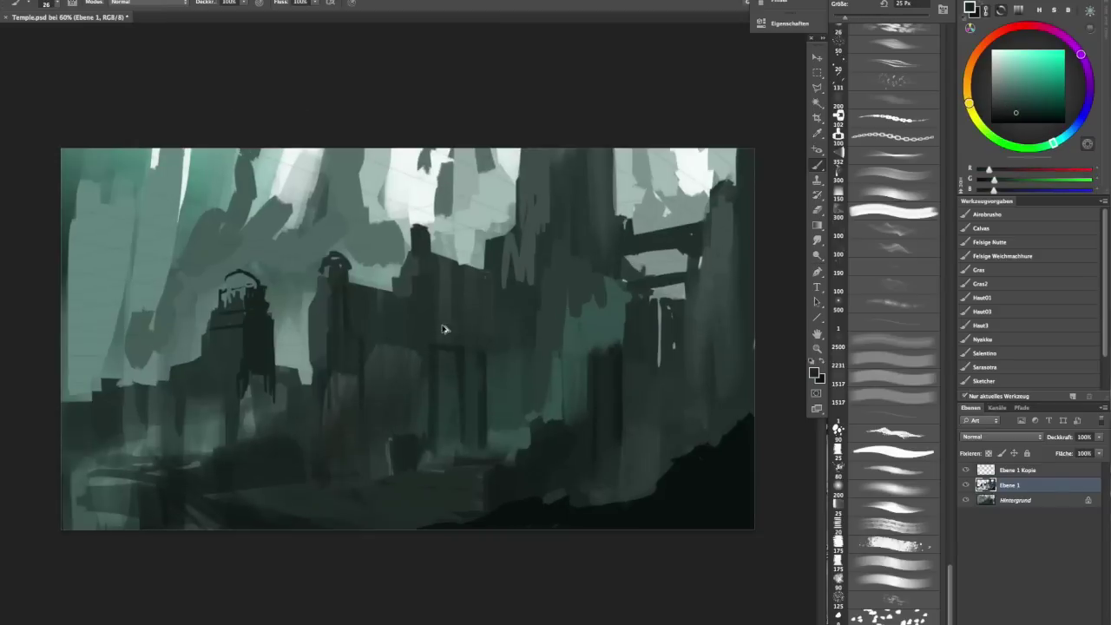
key(l)
drag(267, 356, 173, 373)
key(b)
drag(260, 408, 199, 486)
alt+click(359, 389)
mouse_move(217, 416)
mouse_down()
mouse_move(200, 468)
mouse_move(371, 494)
mouse_up()
key(ctrl+d)
- Lasso the ground plane and paint a bright pool of light on a new layer in Strahlendes Licht mode
key(l)
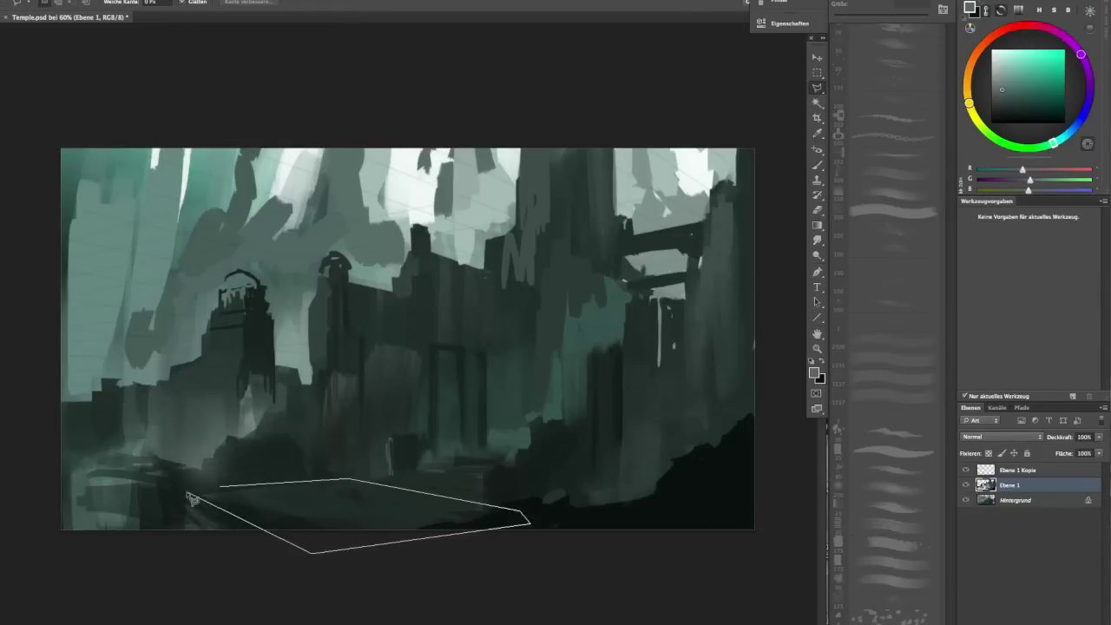
drag(250, 528, 219, 488)
key(b)
key(ctrl+shift+alt+n)
mouse_move(416, 490)
mouse_down()
mouse_move(235, 478)
mouse_move(261, 486)
mouse_up()
ctrl+click(1012, 504)
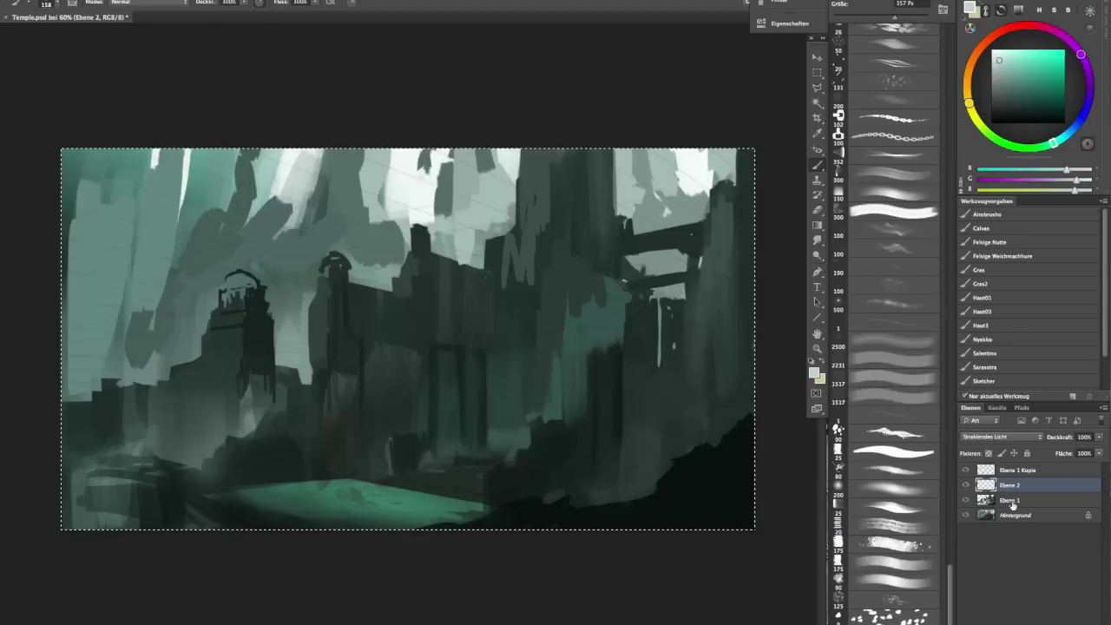
- Brush a soft pale glow onto the middle wall and merge the light layer with Ebene 1
click(1011, 503)
drag(486, 260, 376, 310)
key(ctrl+e)
key(ctrl+z)
key(ctrl+z)
key(ctrl+z)
key(ctrl+z)
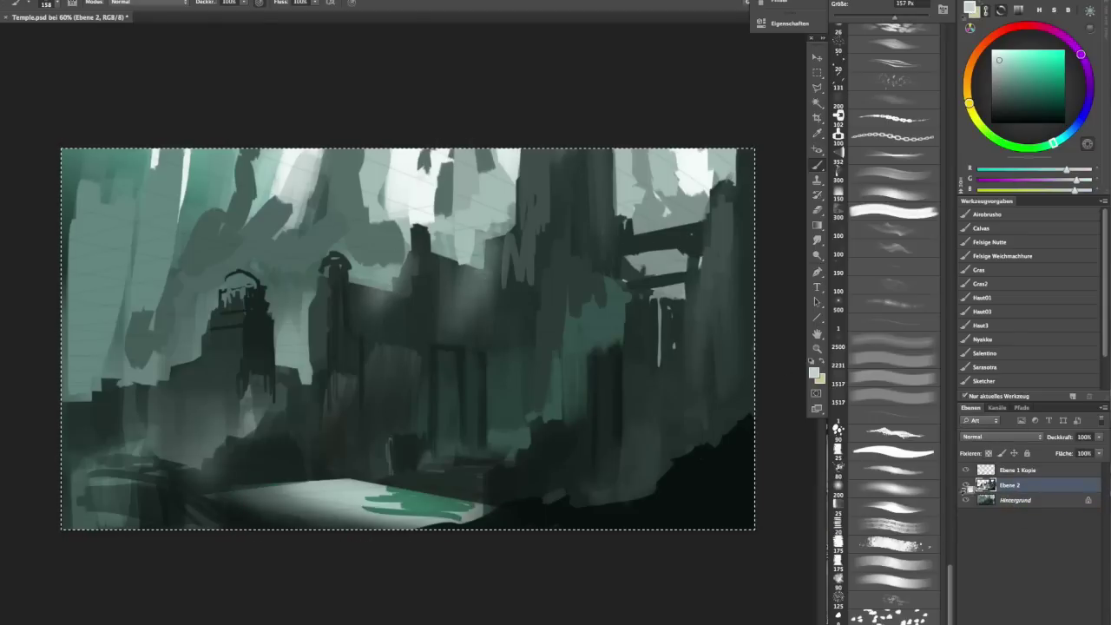
- Tint the sky on the Hintergrund layer with brown using the brush in Strahlendes Licht mode, and clear the selection
alt+click(502, 510)
key(alt+bracketleft)
shift+right_click(518, 311)
click(555, 511)
key(x)
drag(1030, 170, 1044, 170)
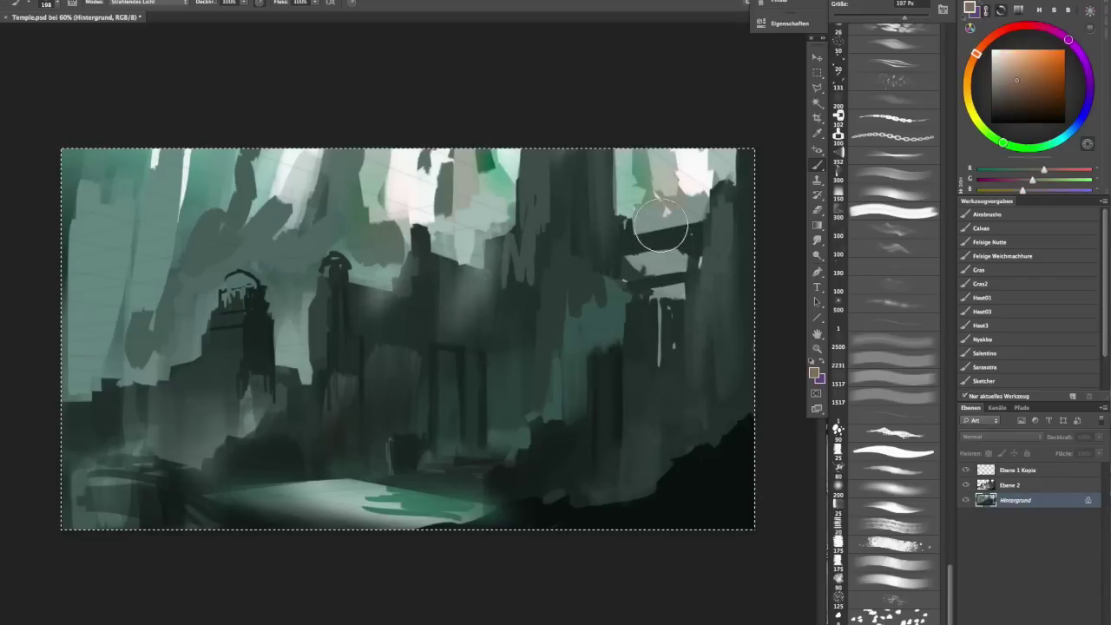
key(ctrl+d)
- Paint a lit strip on the steps of Ebene 2 inside a lasso selection, and darken the foreground in Multiplizieren mode
key(alt+bracketright)
key(l)
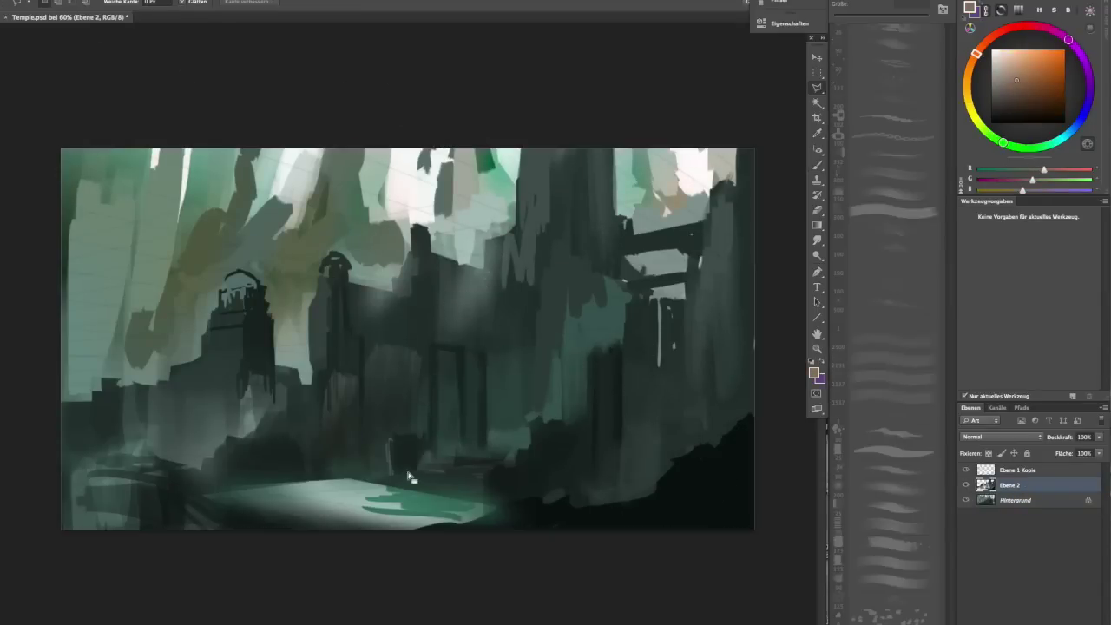
drag(423, 462, 431, 474)
key(b)
alt+click(431, 475)
key(shift+alt+m)
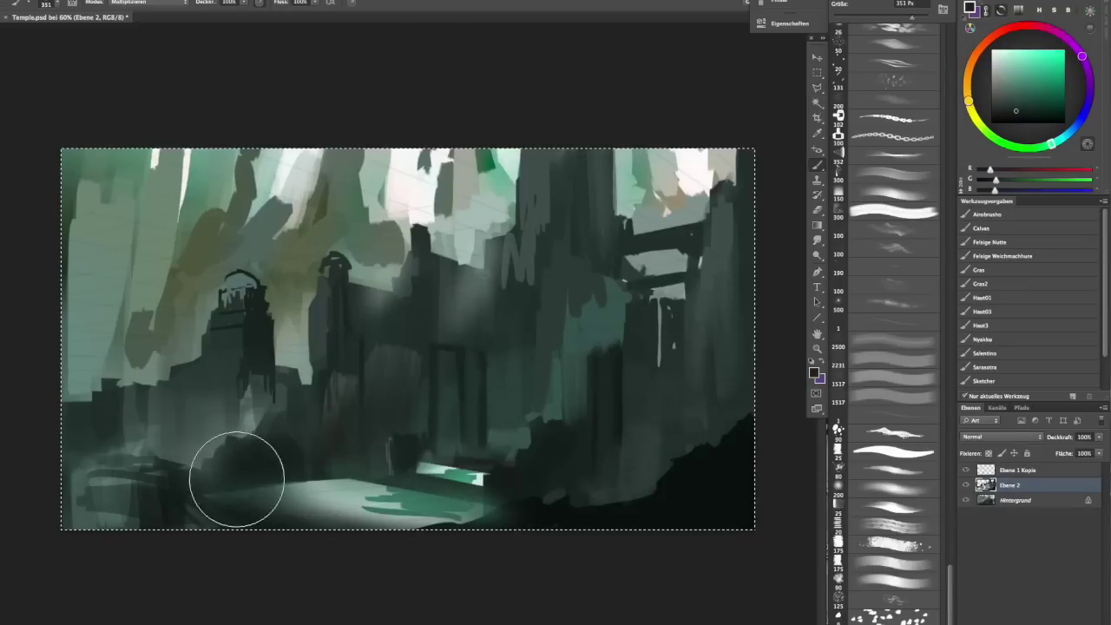
alt+click(235, 476)
- Blend the sky patches on the Hintergrund layer with the Haut01 brush in sampled green-grey tones
key(alt+bracketleft)
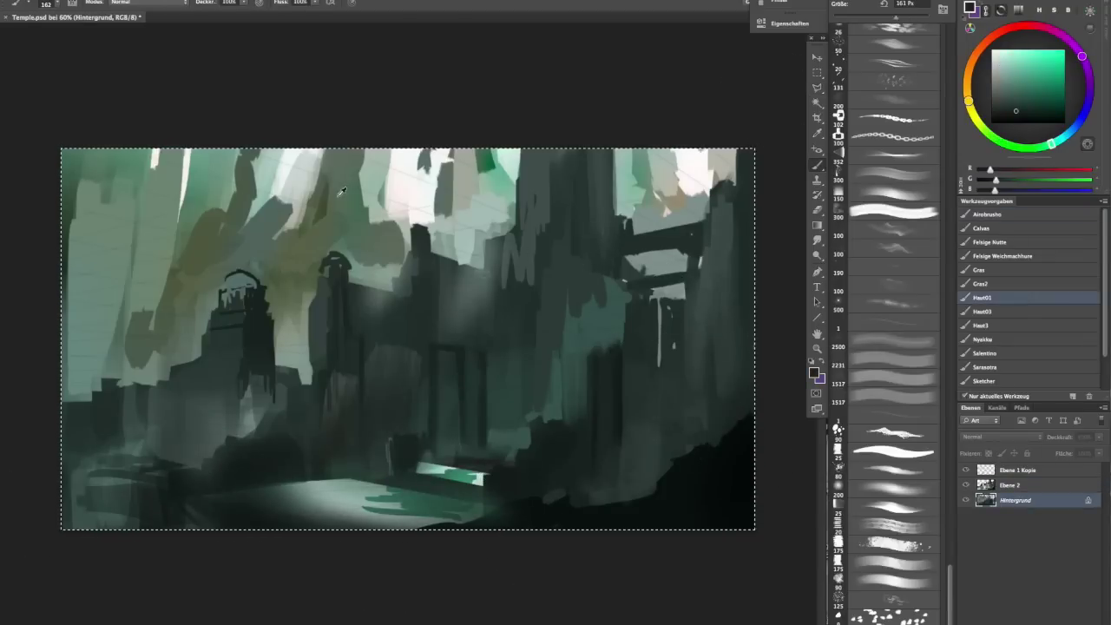
alt+click(169, 219)
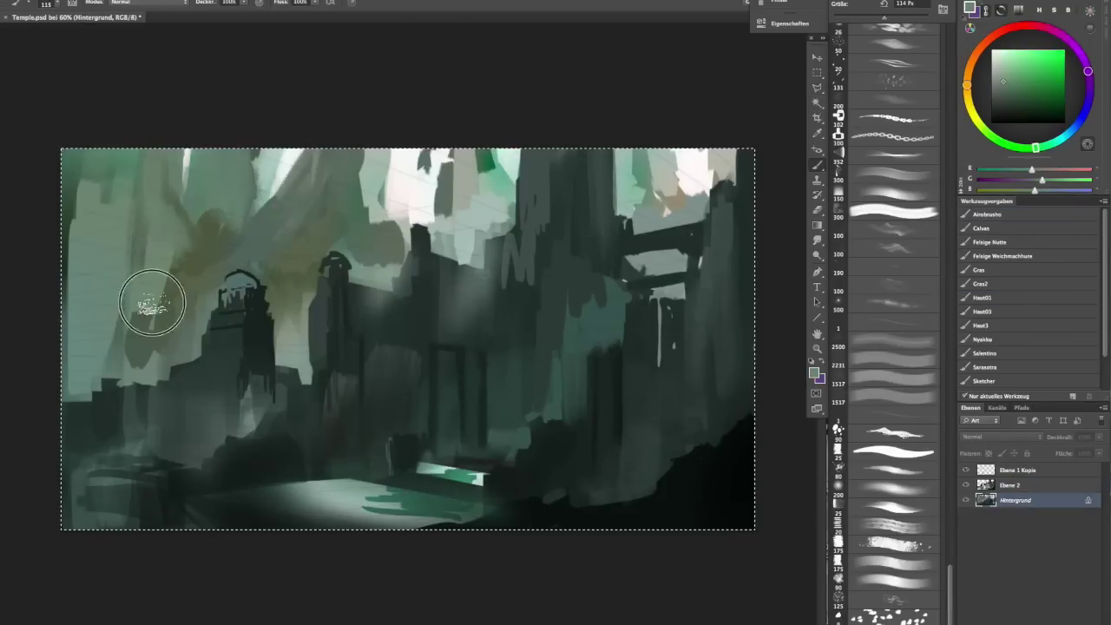
alt+click(269, 237)
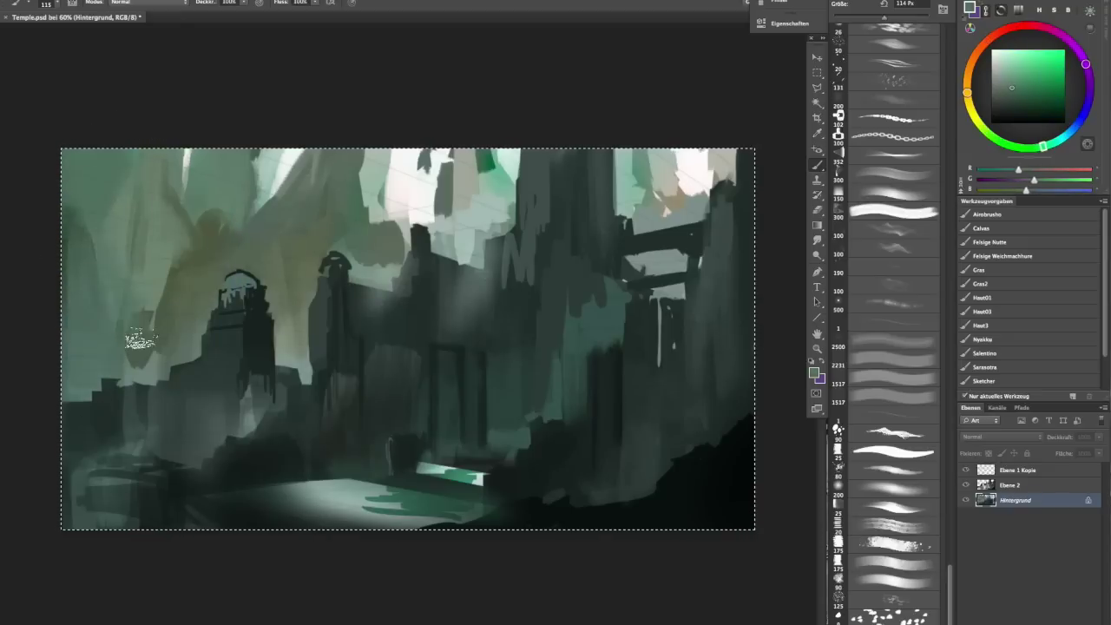
- Blend the bright sky openings behind the towers on the Hintergrund layer using sampled sky tones
drag(382, 191, 372, 191)
alt+click(372, 191)
alt+click(734, 241)
- Add a new layer above Ebene 2 and brush broad pale vertical light streaks down the left part of the scene
key(ctrl+shift+alt+n)
mouse_move(177, 196)
mouse_down()
mouse_move(130, 494)
mouse_move(200, 417)
mouse_up()
drag(1050, 181, 1037, 181)
drag(165, 230, 130, 382)
drag(138, 303, 117, 494)
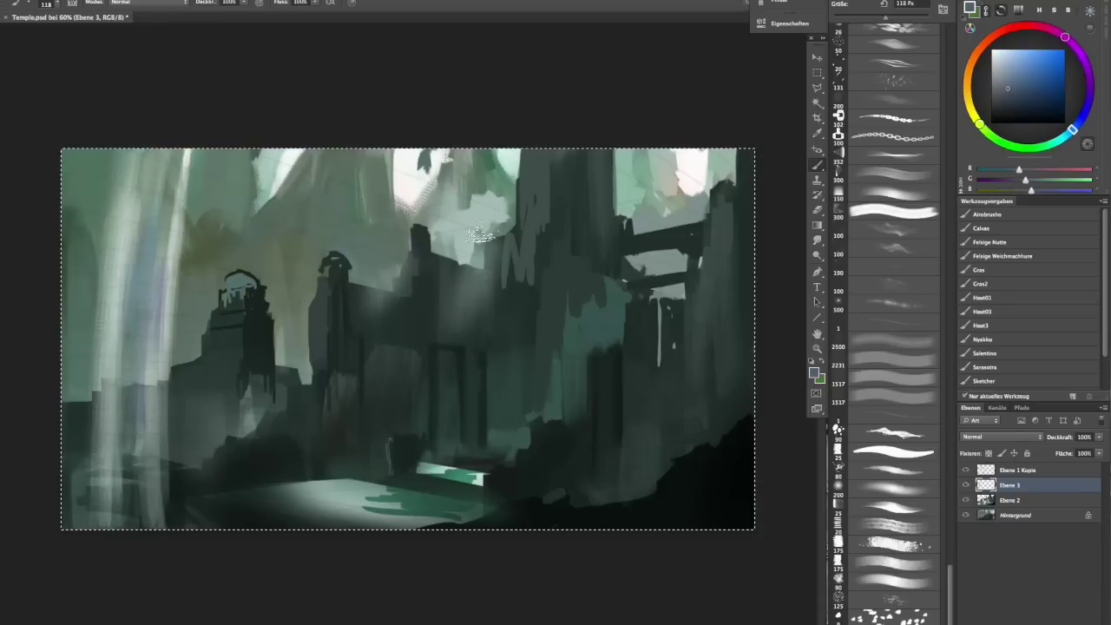
drag(131, 196, 118, 382)
drag(260, 196, 198, 332)
- Erase on the Ebene 2 layer around the large tower and the right sky opening
key(d)
key(x)
key(e)
key(alt+bracketleft)
drag(694, 205, 666, 205)
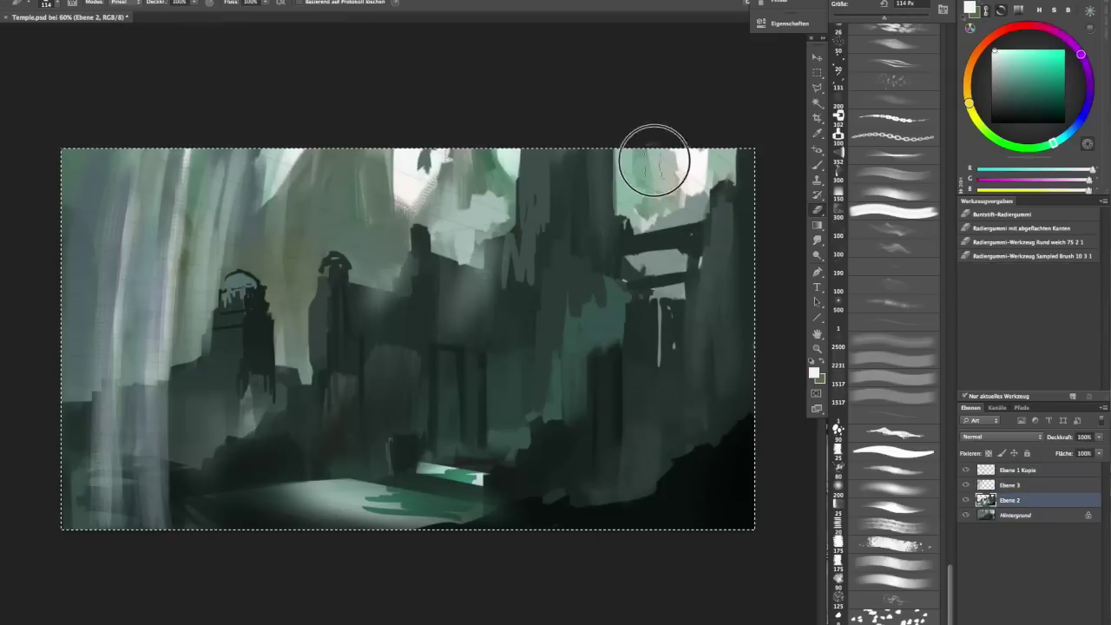
drag(486, 198, 471, 241)
- Paint muted red and violet tones into the left sky on the Hintergrund layer
key(b)
key(alt+bracketleft)
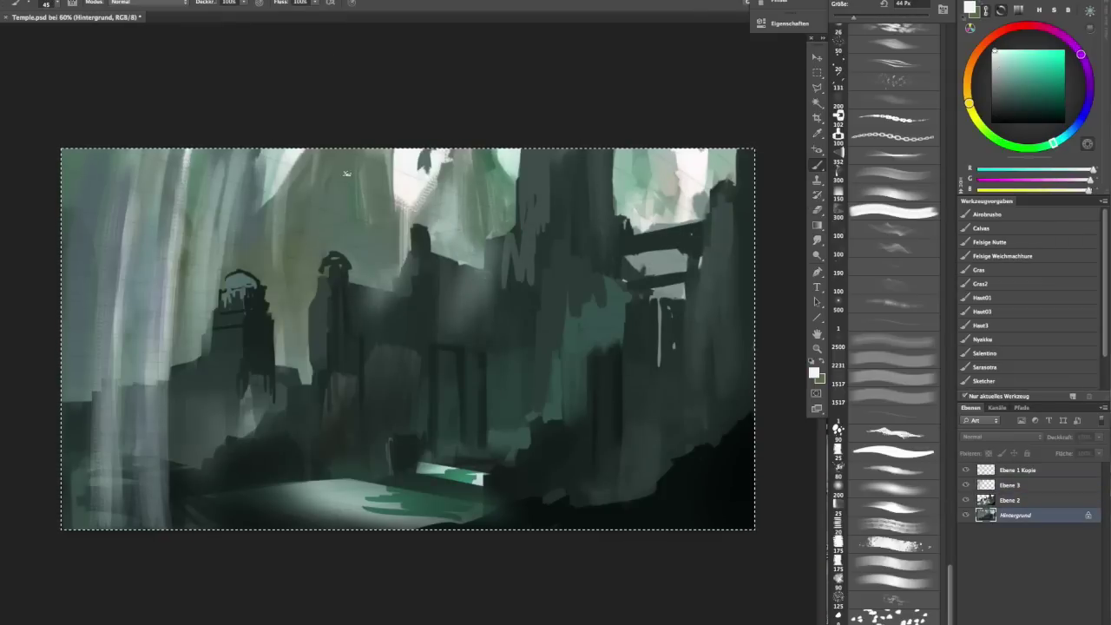
alt+click(264, 239)
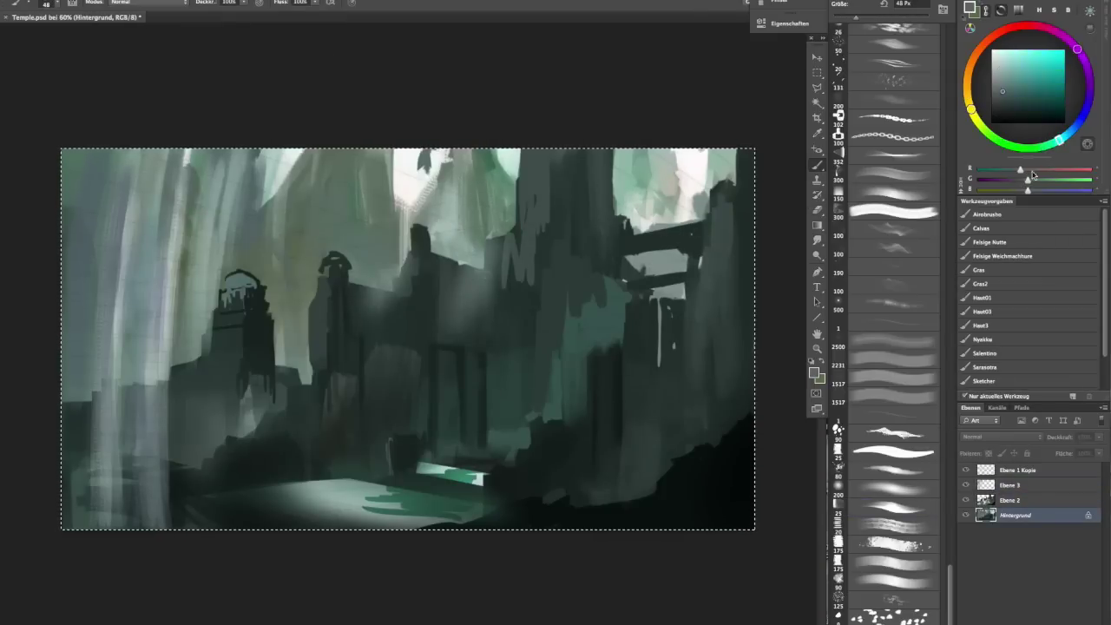
drag(1026, 179, 1015, 179)
mouse_move(277, 303)
mouse_down()
mouse_move(260, 230)
mouse_move(250, 240)
mouse_move(322, 240)
mouse_move(288, 274)
mouse_up()
alt+click(165, 260)
drag(165, 260, 98, 190)
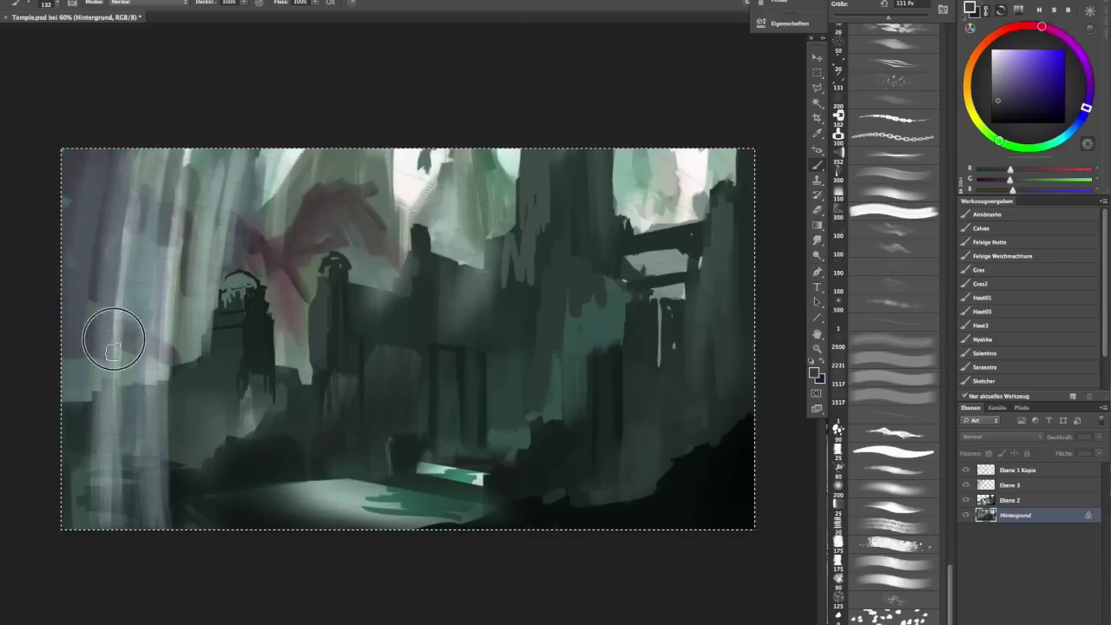
- Spread sampled reddish and grey-green tones across the middle sky above the distant towers
alt+click(173, 252)
alt+click(322, 219)
drag(287, 178, 292, 342)
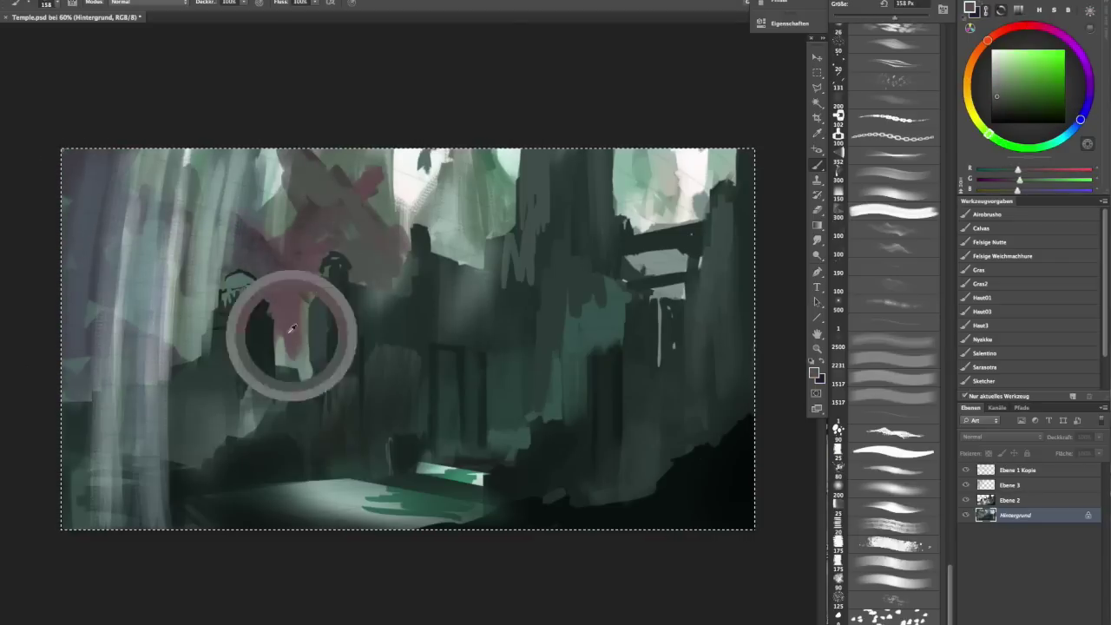
alt+click(419, 205)
mouse_move(471, 186)
mouse_down()
mouse_move(442, 241)
mouse_move(458, 255)
mouse_move(434, 283)
mouse_move(408, 261)
mouse_up()
- Darken the background tones with the brush in Multiplizieren mode
shift+right_click(352, 230)
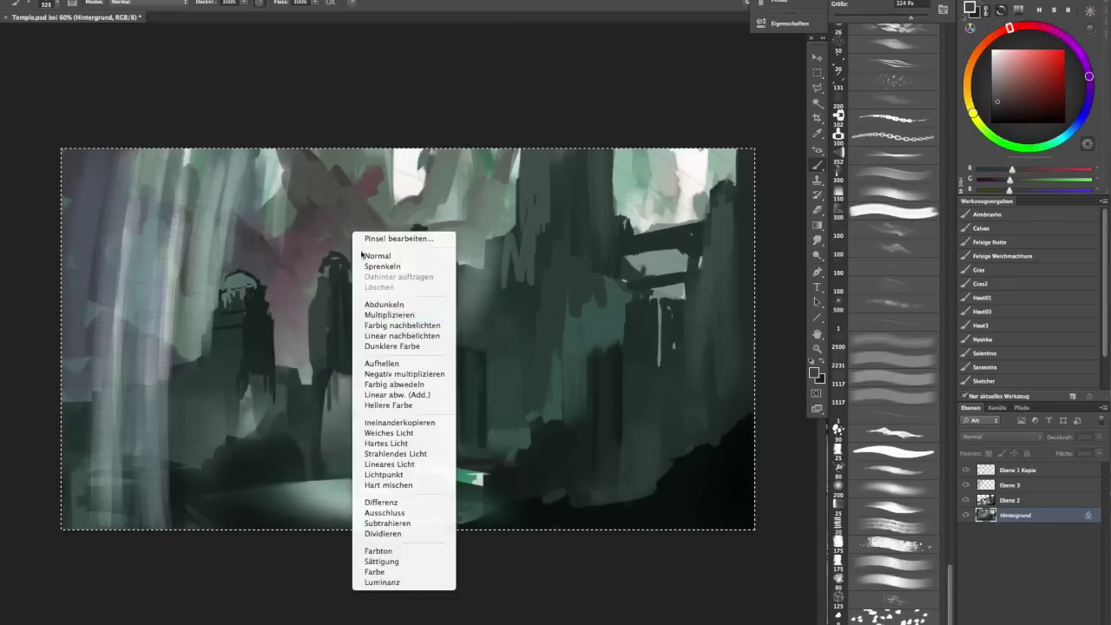
click(373, 312)
drag(625, 208, 712, 351)
- Tone down the white sky openings on the Hintergrund layer with the Salentino brush in grey-green
click(985, 353)
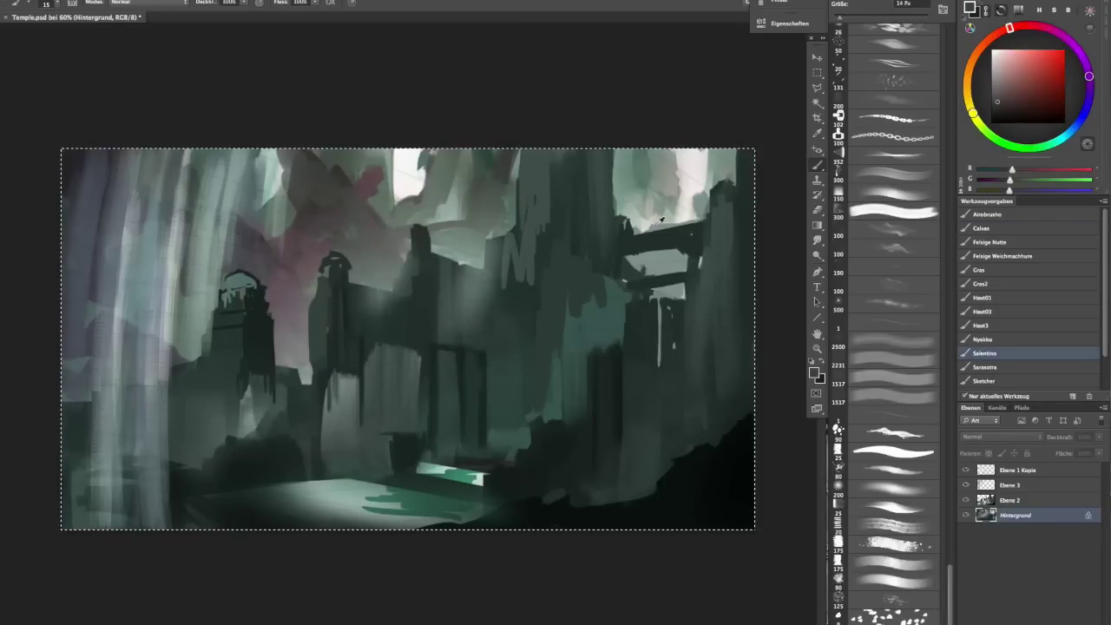
mouse_move(621, 210)
mouse_down()
mouse_move(664, 212)
mouse_move(706, 194)
mouse_up()
mouse_move(408, 201)
mouse_down()
mouse_move(396, 136)
mouse_move(401, 217)
mouse_up()
alt+click(645, 171)
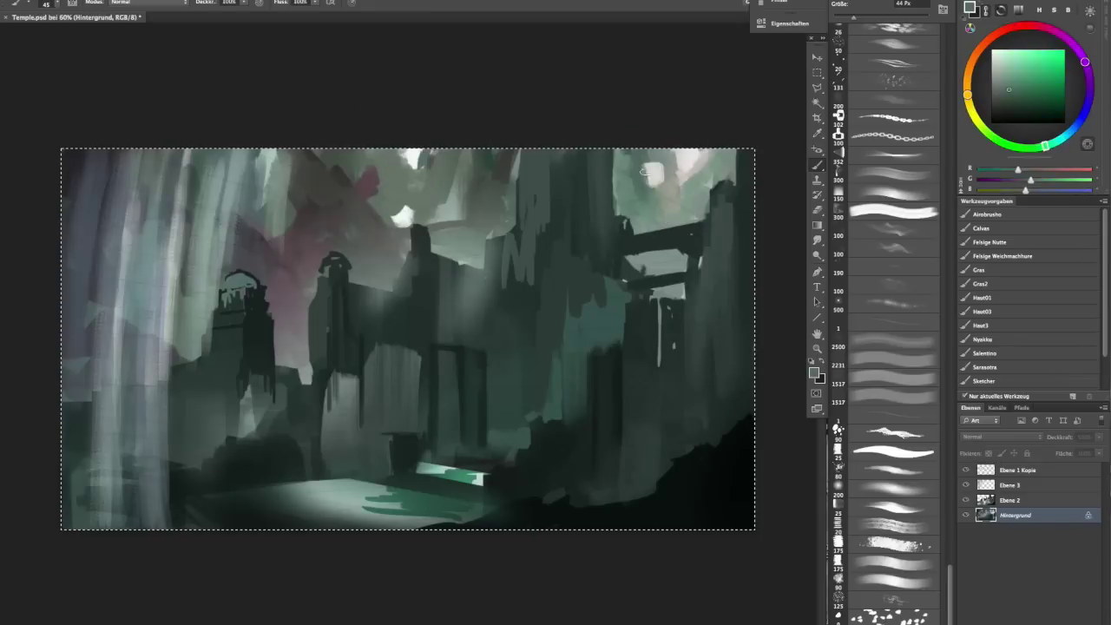
- Dab pale broken highlights around the distant tower tops and sky openings on the Ebene 2 layer
click(1024, 502)
alt+click(629, 185)
drag(400, 204, 361, 252)
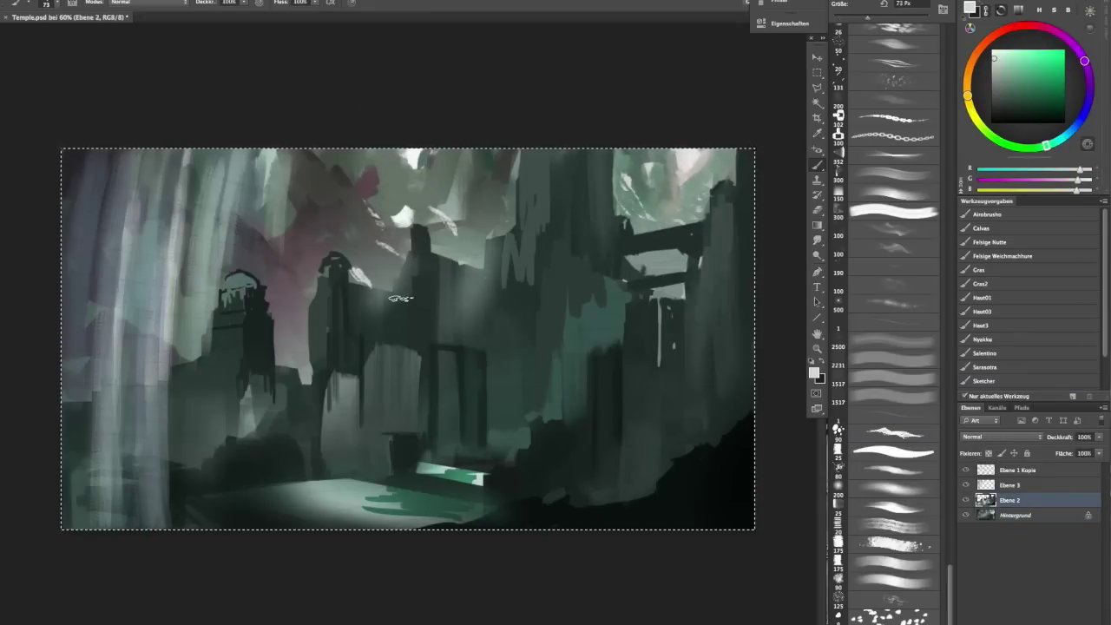
drag(434, 209, 356, 278)
- Flip the canvas horizontally and paint muted dark-red strokes down the large tower and front columns on Ebene 2
key(h)
key(bracketleft)
key(bracketleft)
key(bracketleft)
click(1017, 170)
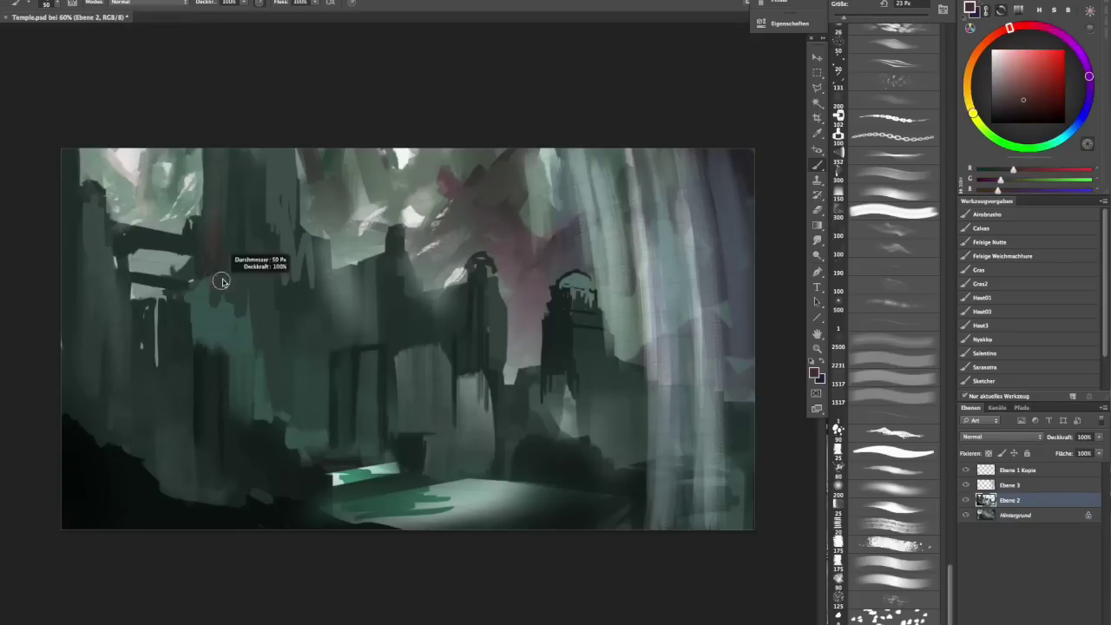
alt+click(179, 483)
drag(227, 251, 235, 248)
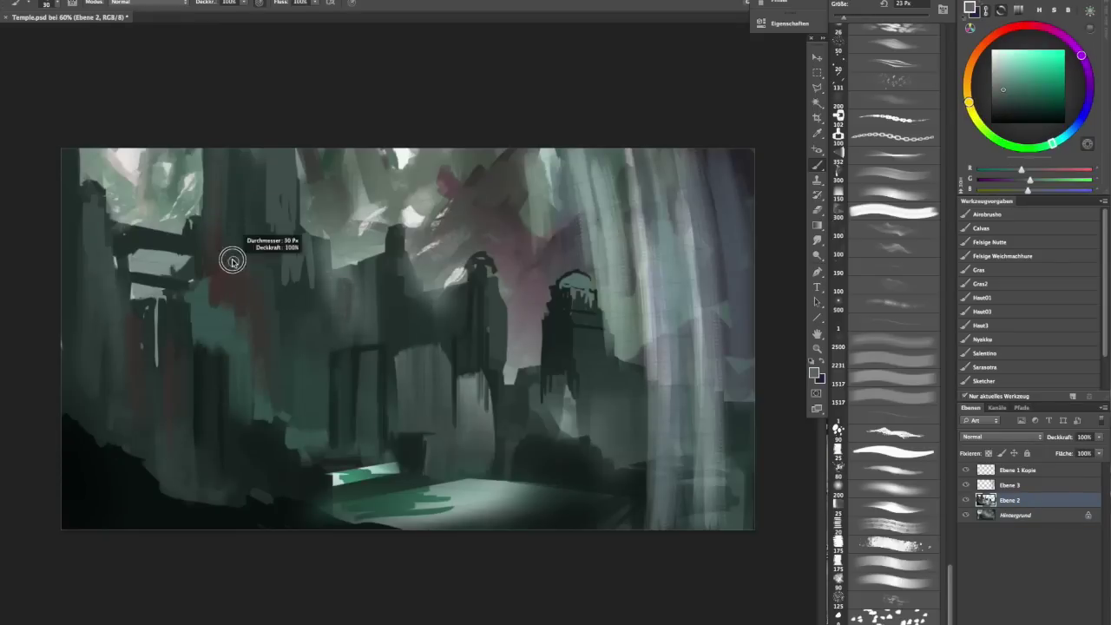
- Refine the edges of the stone bridge and large tower with a small brush in sampled dark tones
alt+click(197, 221)
alt+click(200, 227)
alt+click(203, 243)
alt+click(203, 240)
key(bracketleft)
key(bracketleft)
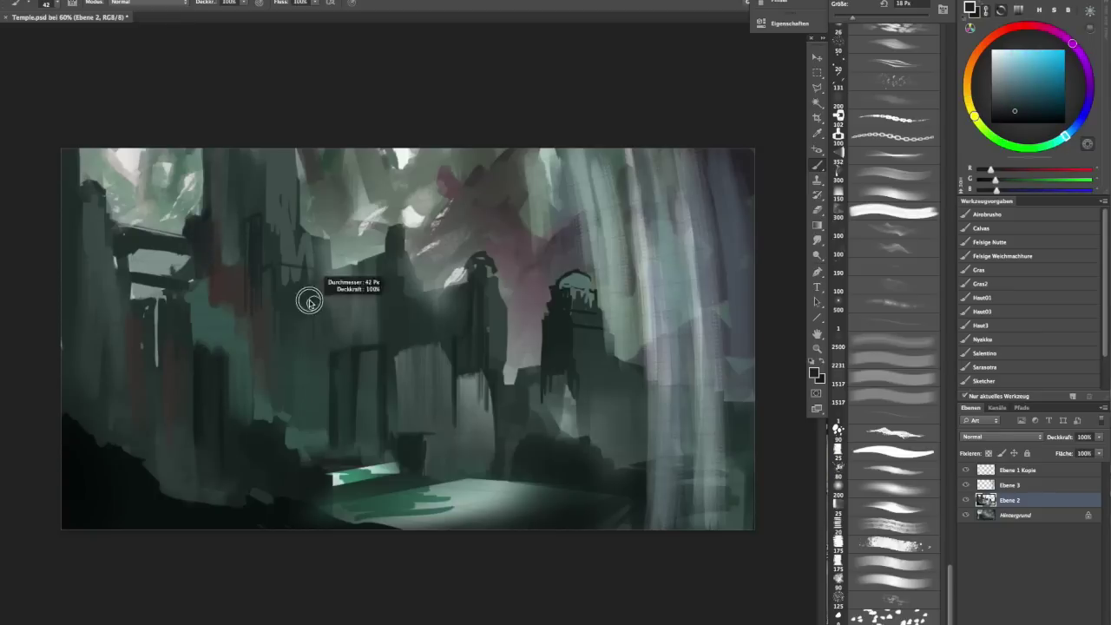
- Define the columns beside the large tower with sampled dark green tones
alt+click(246, 307)
key(bracketright)
key(bracketright)
alt+click(286, 269)
alt+click(303, 228)
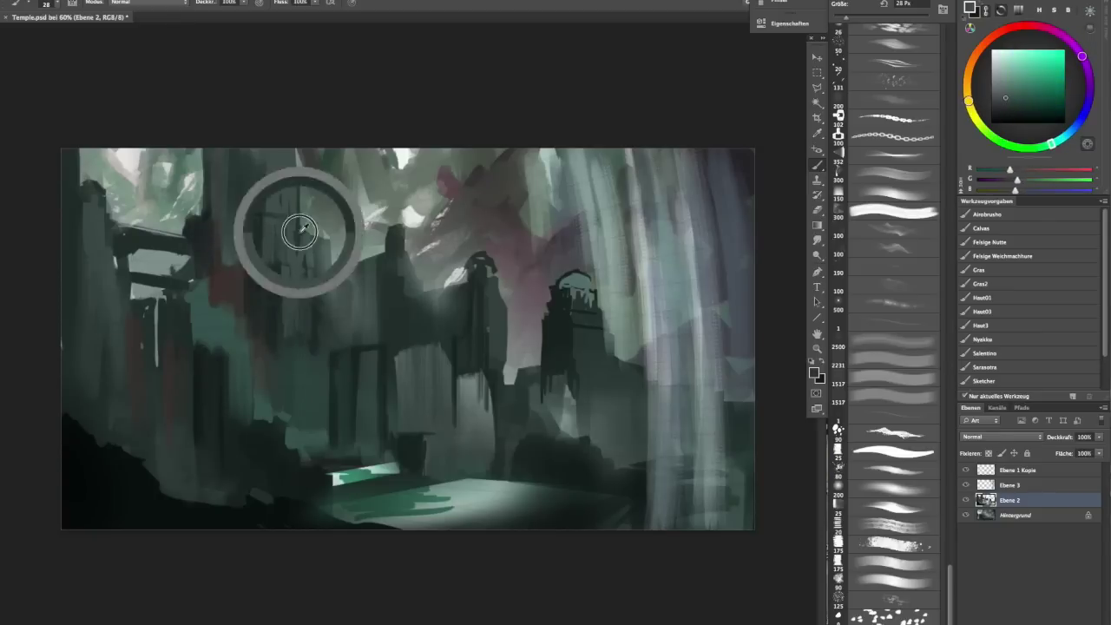
- Paint dark steps and rock edges beside the lit ground using sampled shadow tones
alt+click(321, 468)
key(bracketright)
key(bracketright)
key(bracketright)
key(bracketright)
key(bracketright)
alt+click(327, 497)
alt+click(274, 521)
- Paint a large dark overhead arch springing from the large tower, and a pointed arch linking the distant towers
drag(287, 206, 289, 206)
alt+click(286, 178)
drag(381, 151, 286, 178)
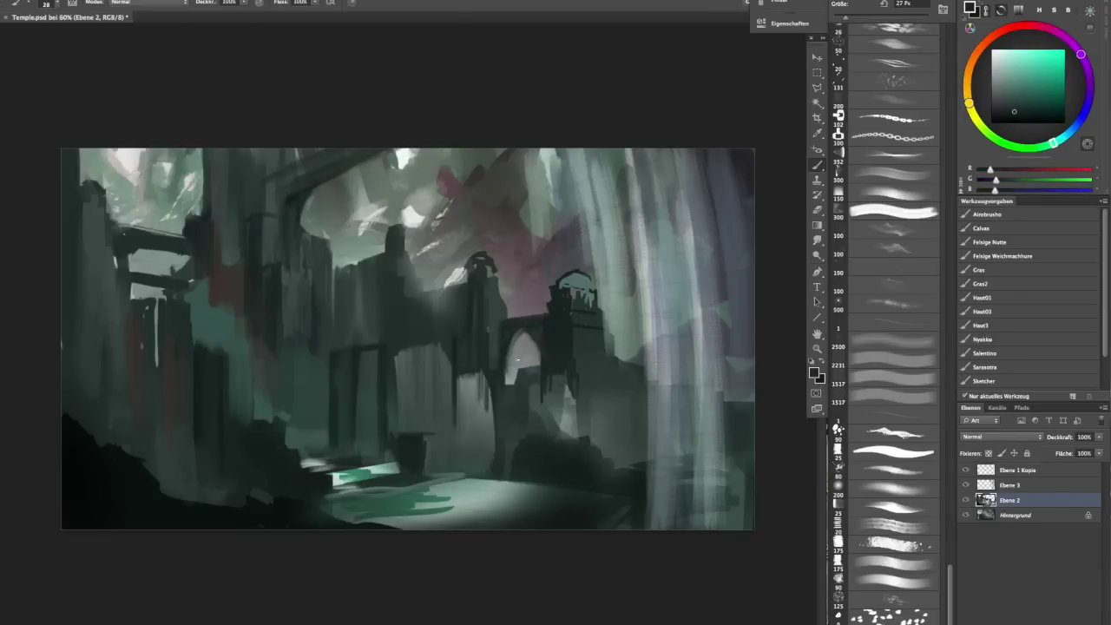
- Add pale rim highlights to the column tops, bridge, block and water patches using the brush in Ineinanderkopieren mode
key(x)
drag(328, 267, 328, 268)
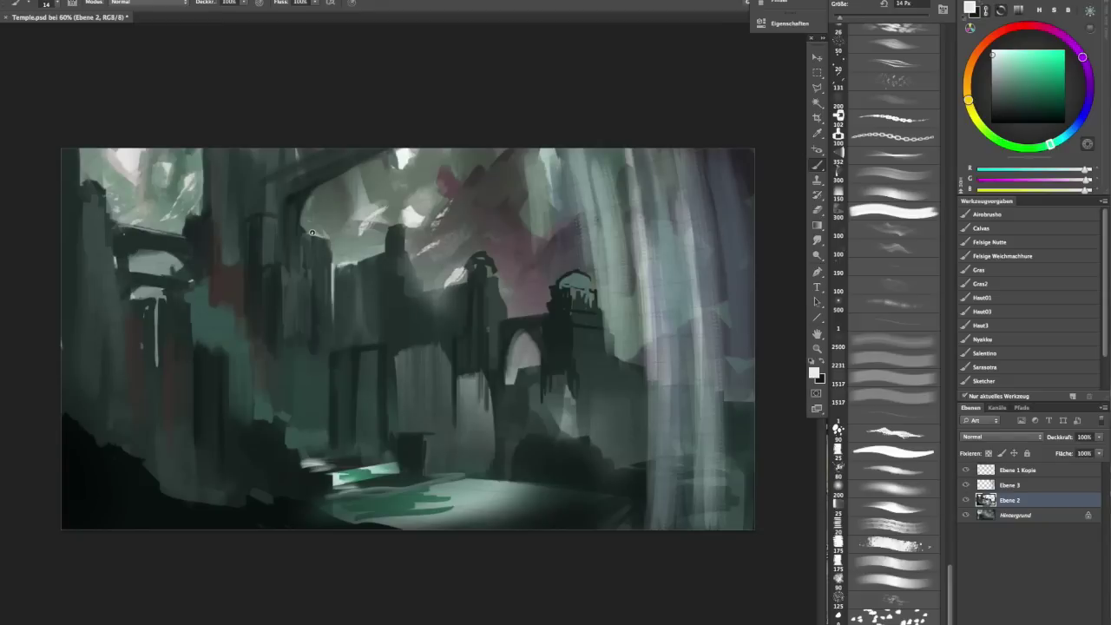
shift+right_click(262, 234)
click(310, 392)
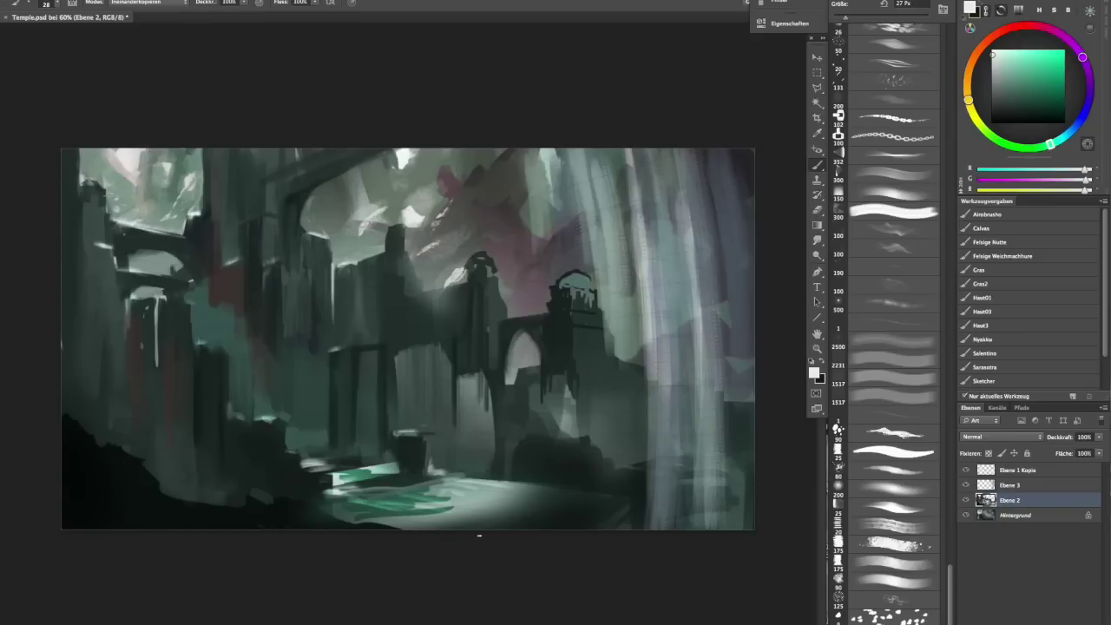
- Lasso the recess between the front columns and back wall, brush green mist inside it, and extend the selection to the whole canvas
key(x)
key(l)
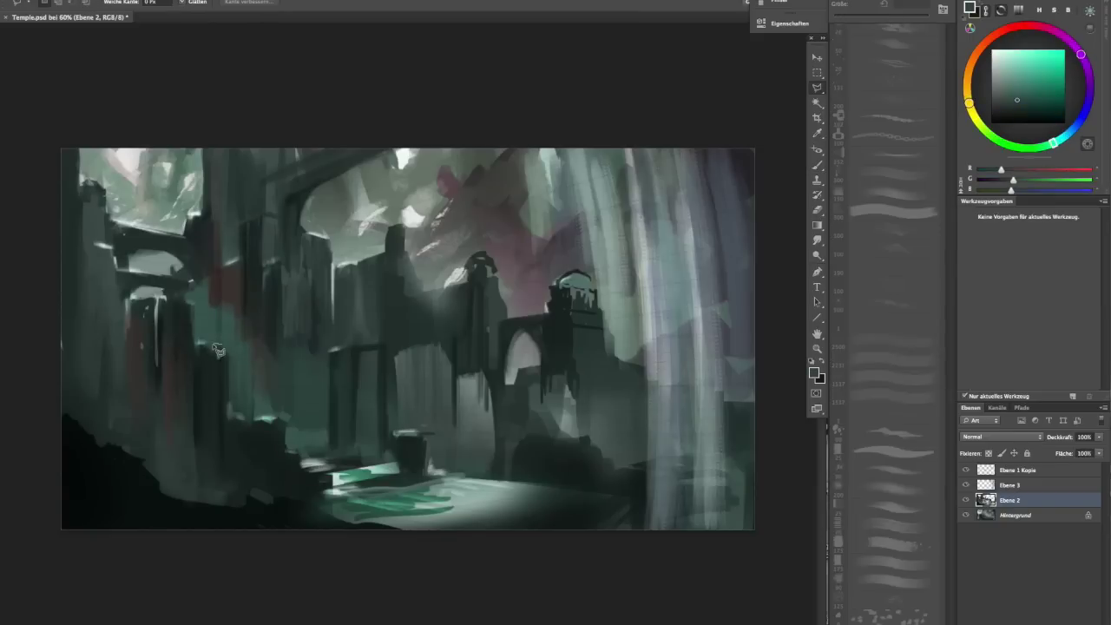
key(b)
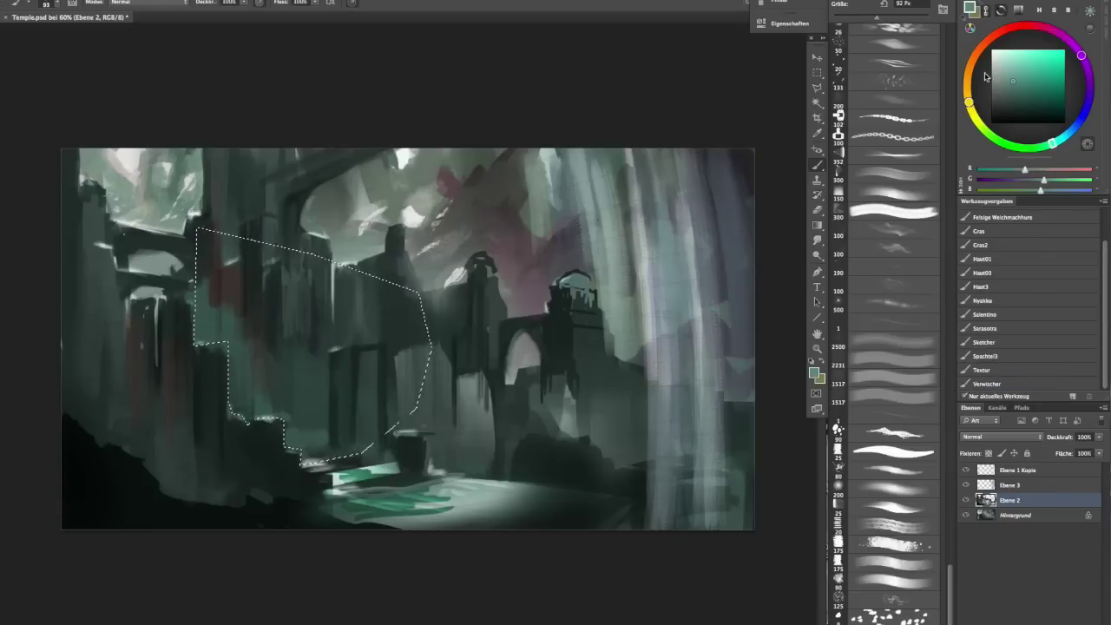
alt+click(258, 442)
key(ctrl+a)
- Brush soft green-grey mist through the recess and around the base of the front columns
key(bracketleft)
key(bracketleft)
key(bracketleft)
key(bracketleft)
key(bracketleft)
key(bracketleft)
key(bracketleft)
key(bracketleft)
key(bracketleft)
key(bracketleft)
key(bracketleft)
key(bracketleft)
key(bracketleft)
key(bracketleft)
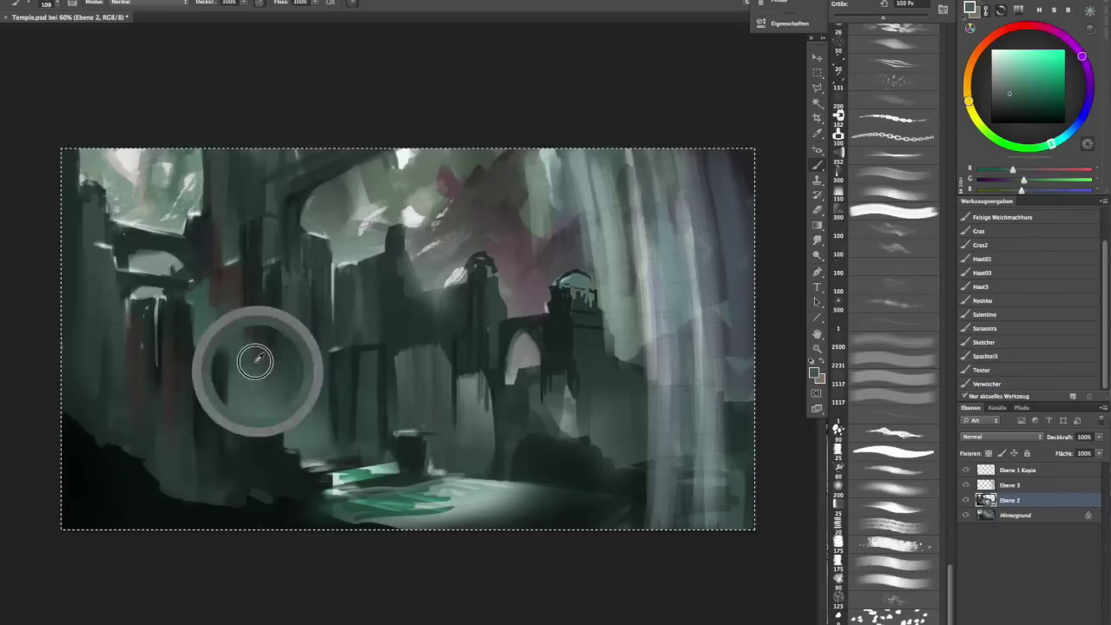
alt+click(161, 432)
mouse_move(160, 432)
mouse_down()
mouse_move(174, 408)
mouse_move(199, 414)
mouse_up()
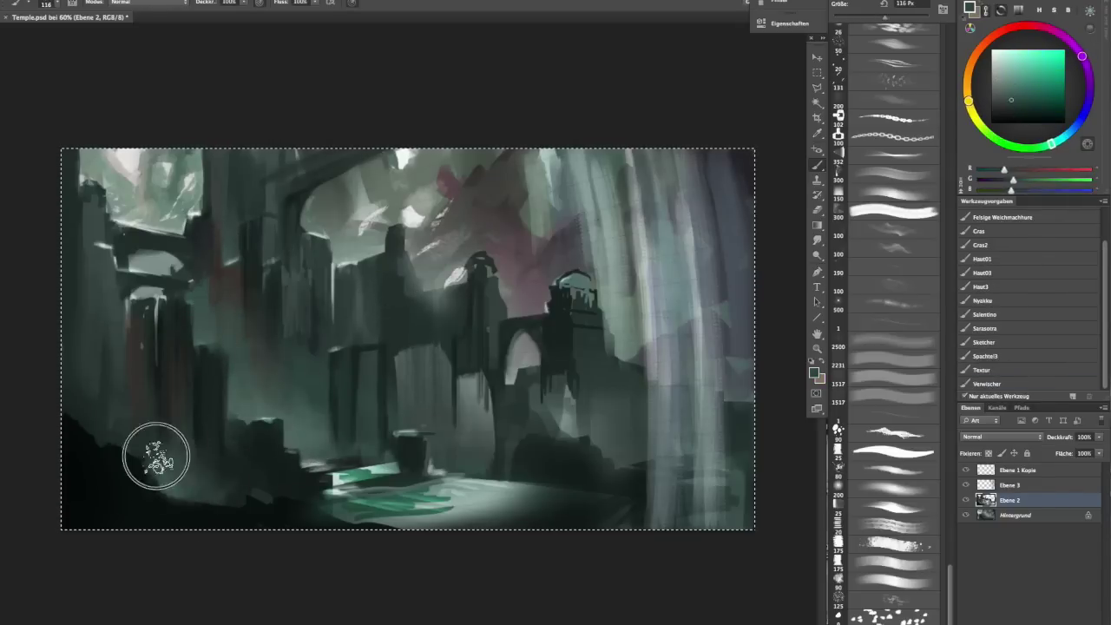
- Paint dark cross-beams and shadows onto the front columns using the sampled foreground black-green
alt+click(87, 488)
key(bracketleft)
key(bracketleft)
mouse_move(129, 302)
mouse_down()
mouse_move(131, 375)
mouse_move(172, 468)
mouse_up()
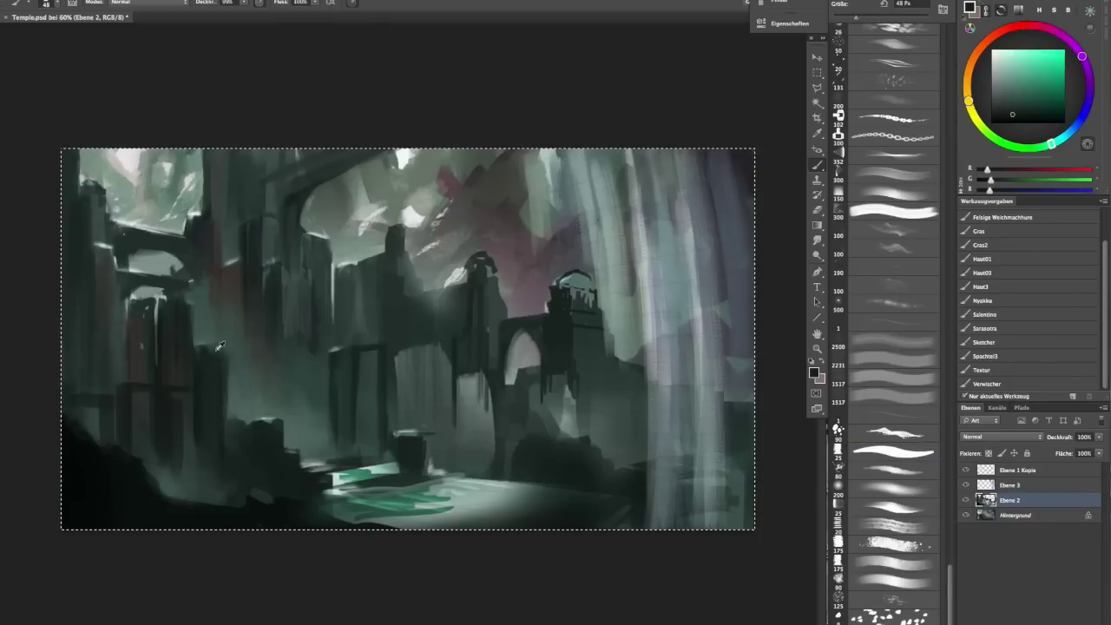
- Shape the broken, overhanging top of the short pillar beside the front columns in dark green
key(bracketright)
key(bracketright)
key(bracketright)
key(bracketright)
key(bracketright)
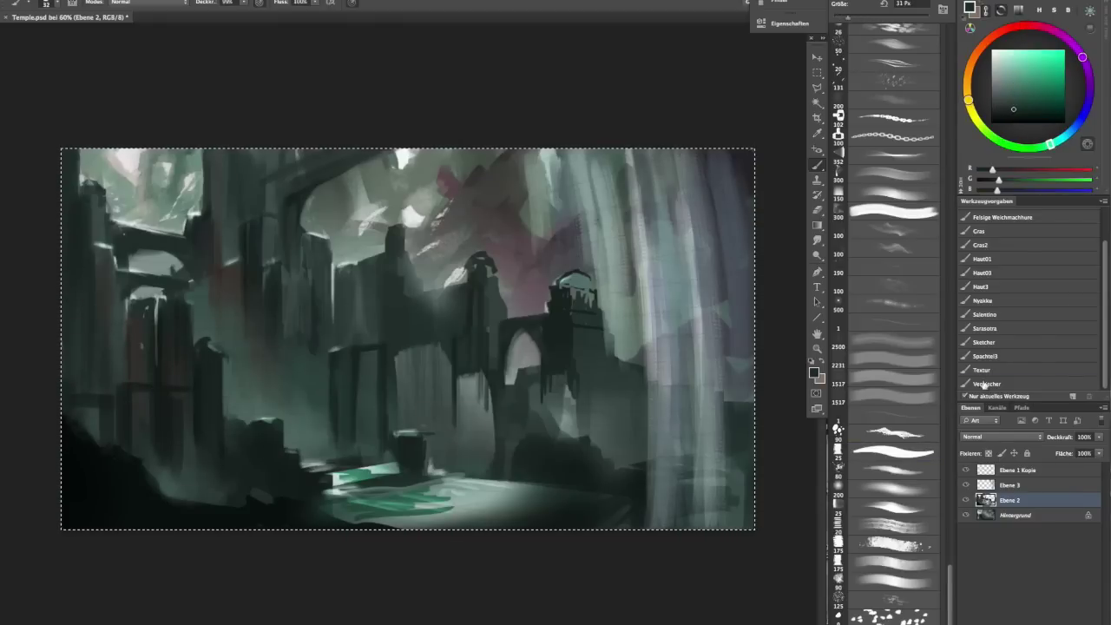
- Paint a soft shadow on the lit ground beside the stone block and define the block's sides in sampled greens
alt+click(469, 490)
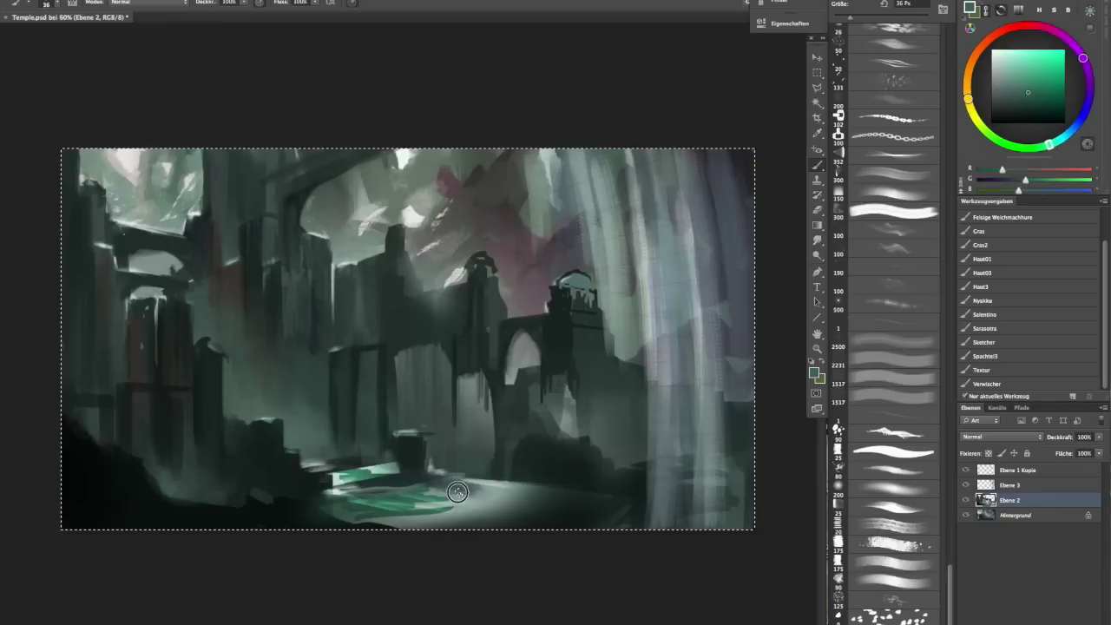
key(bracketleft)
alt+click(395, 455)
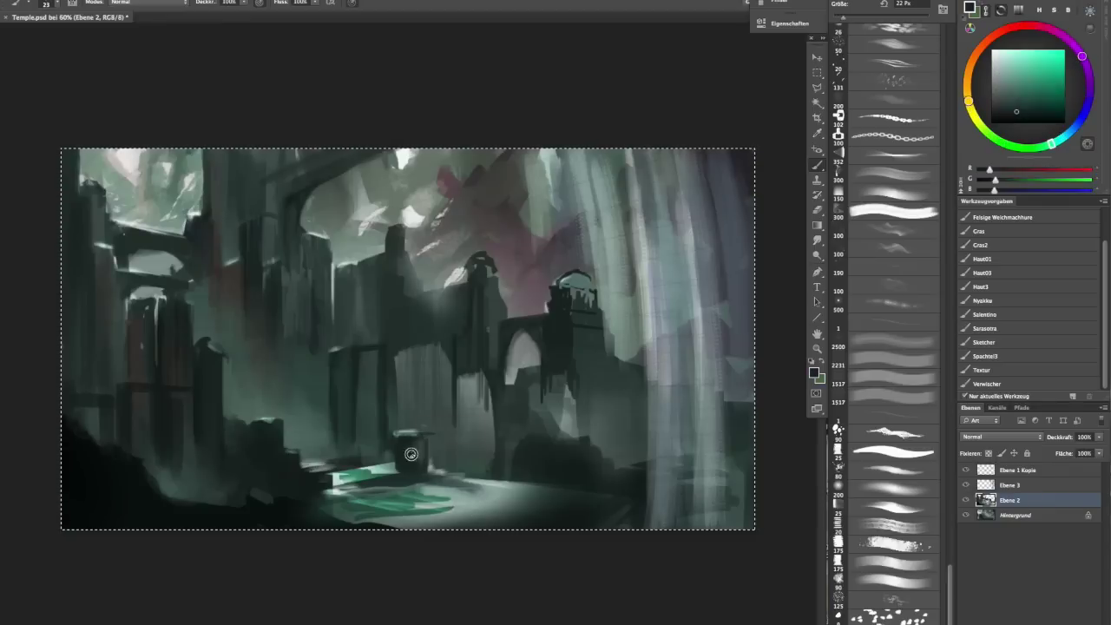
alt+click(401, 444)
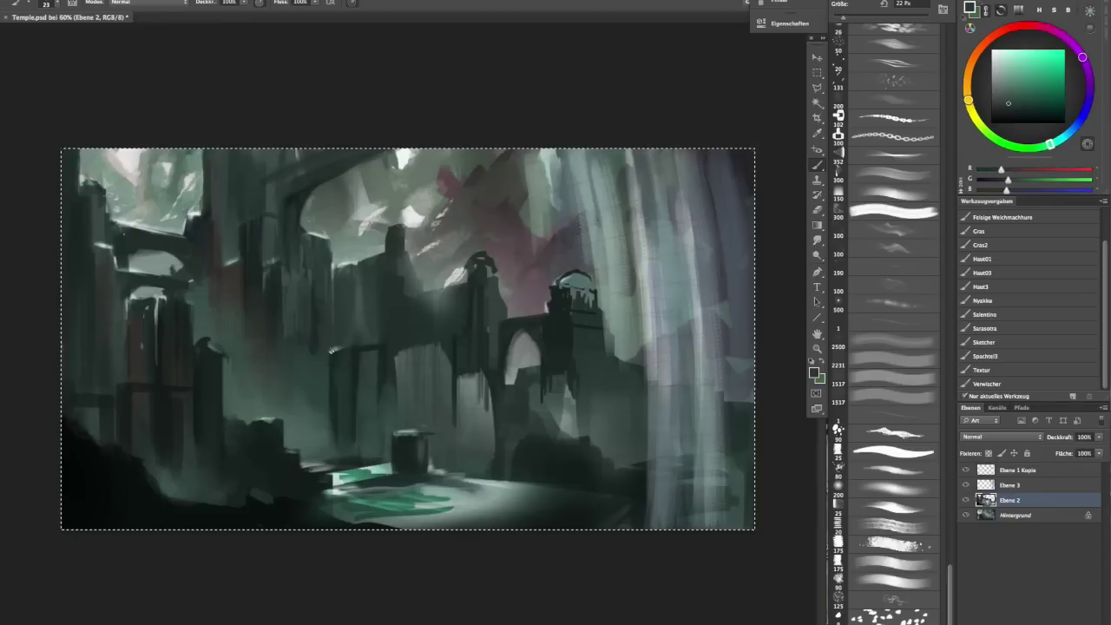
key(bracketleft)
- Add pale highlights to the steps and block edges with a changed brush mode, and return the brush to Normal
alt+click(401, 432)
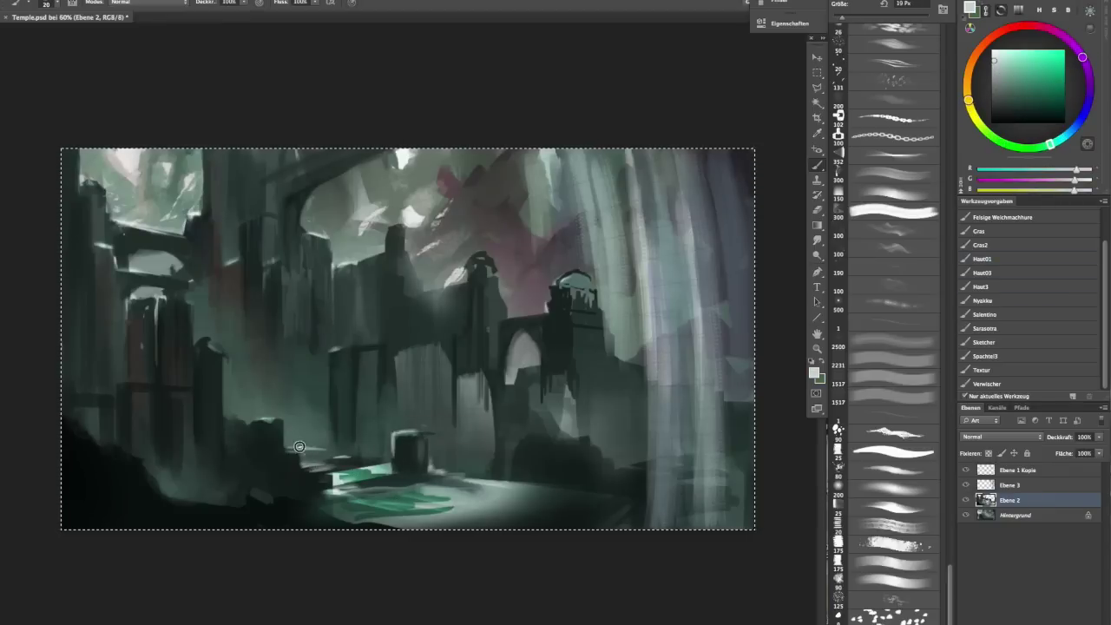
key(bracketright)
alt+click(408, 447)
key(bracketright)
shift+right_click(446, 438)
click(483, 434)
key(shift+alt+n)
- Paint a dark diagonal form in the misty recess and square off the lower wall with sampled greens
alt+click(424, 430)
drag(288, 350, 293, 426)
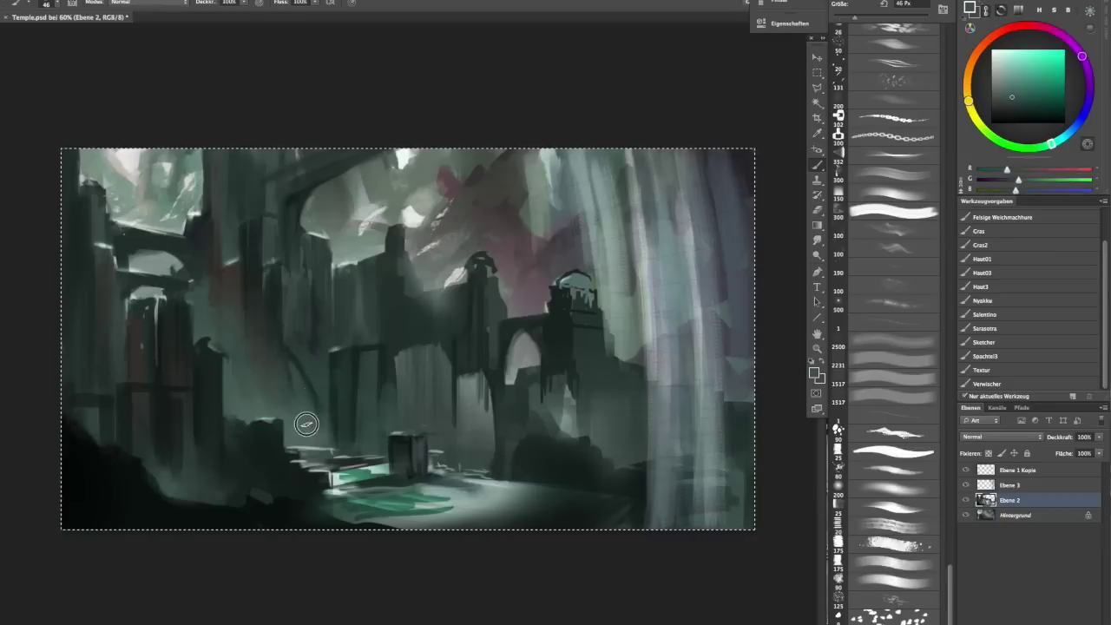
alt+click(303, 341)
alt+click(383, 344)
key(bracketleft)
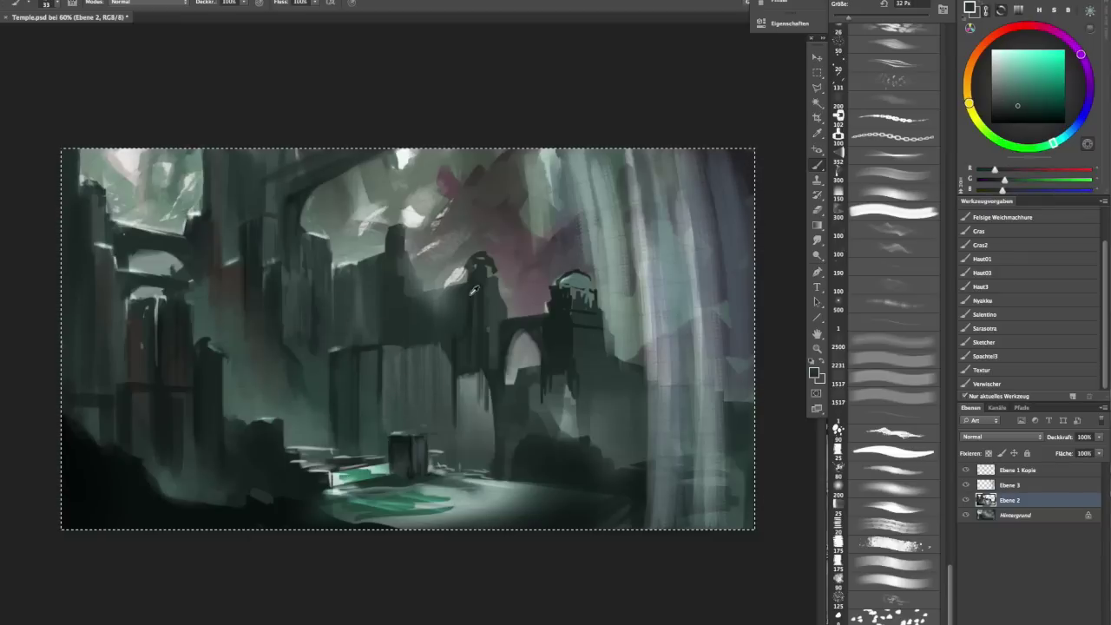
- Darken and blend the wall above the lower facade with sampled green and bluish tones at larger brush sizes
alt+click(416, 337)
key(bracketright)
key(bracketright)
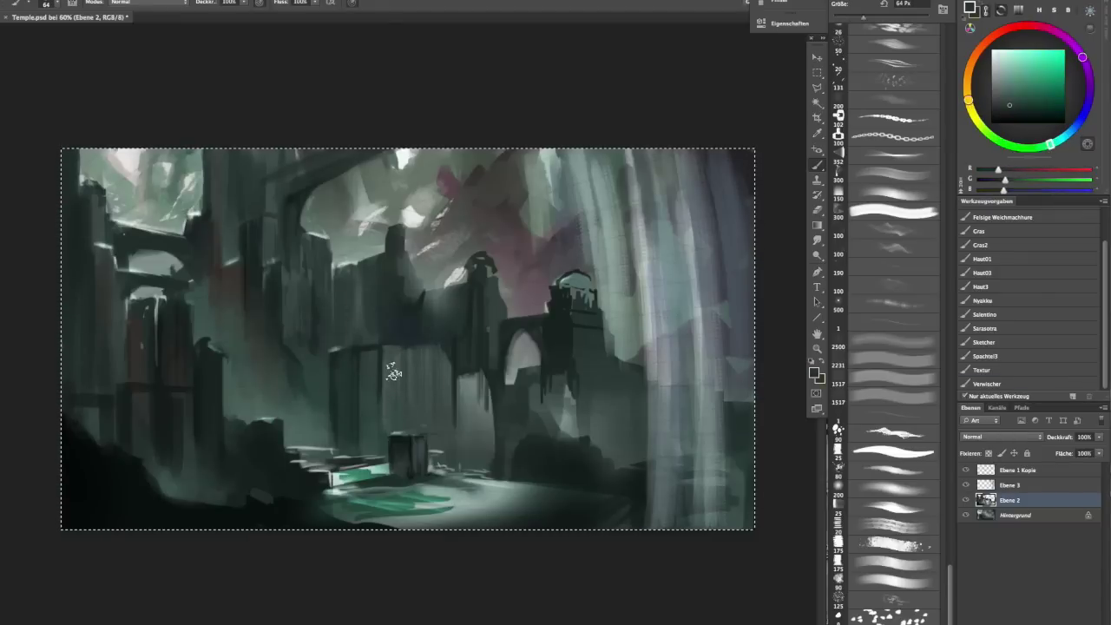
alt+click(444, 362)
key(bracketright)
key(bracketright)
key(bracketright)
- Flip the canvas horizontally again and tint the large tower brown with the brush in Weiches Licht mode
key(h)
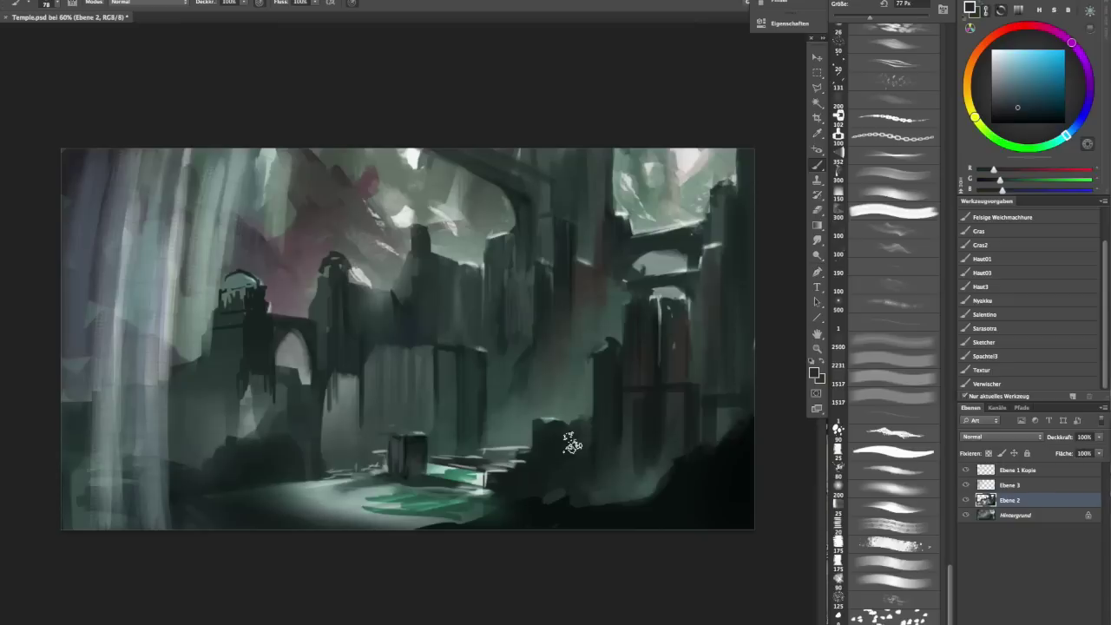
drag(1002, 190, 999, 191)
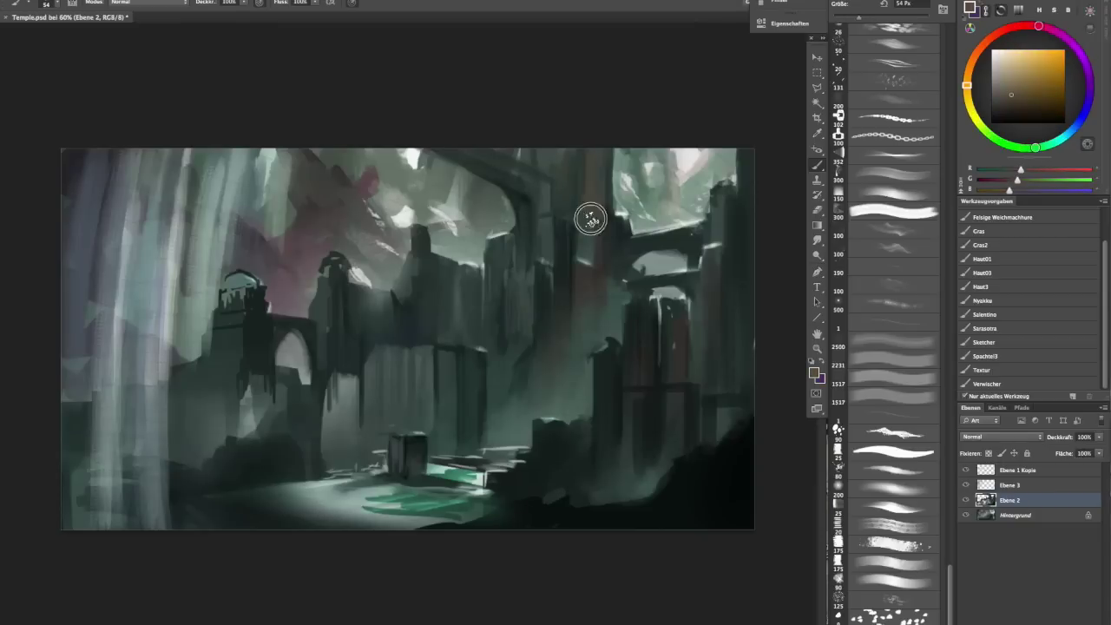
right_click(557, 188)
click(608, 318)
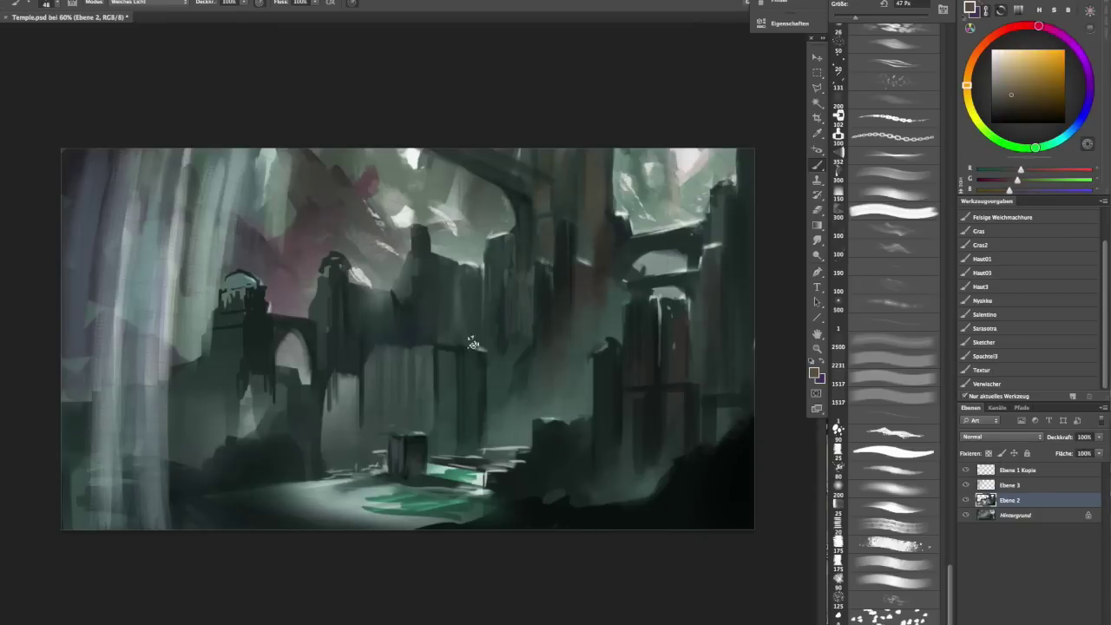
right_click(566, 265)
right_click(545, 333)
key(Escape)
- Glaze blue and grey-green tints over the columns, stone block and back walls on Ebene 2
alt+click(598, 426)
alt+click(451, 441)
alt+click(706, 365)
alt+click(546, 312)
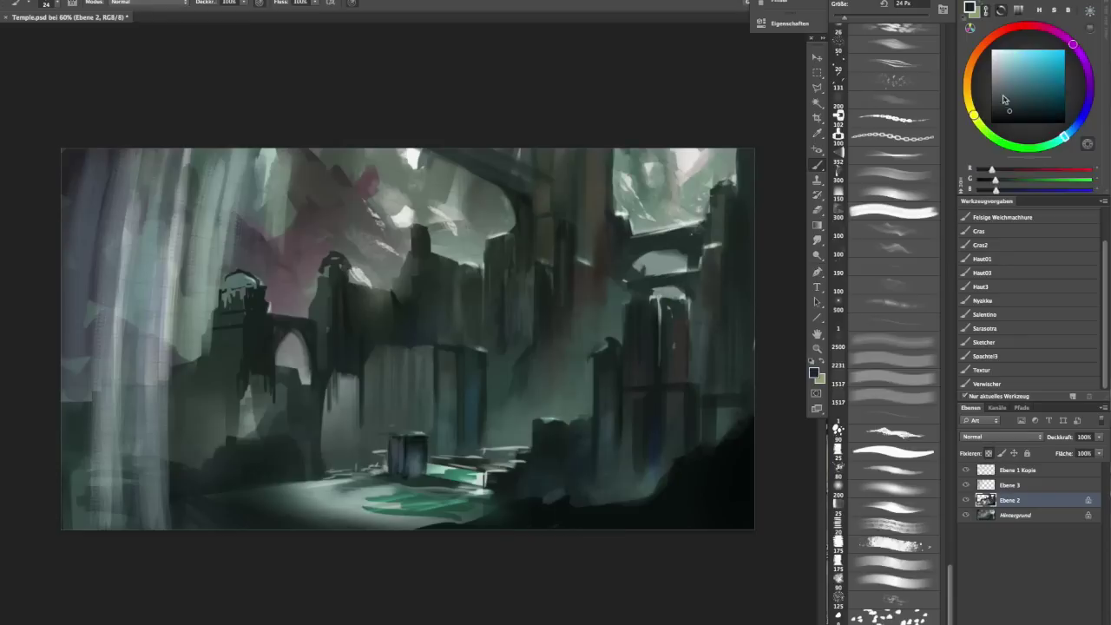
- Add a layer clipped to Ebene 2, fill it with a sampled teal and give it an inverted black mask
alt+click(418, 444)
key(ctrl+shift+alt+n)
right_click(817, 224)
click(867, 228)
click(608, 330)
key(ctrl+i)
- Set the teal layer to Hartes Licht, reveal it over the ruins and ground with white on its mask, and merge it down
click(1000, 436)
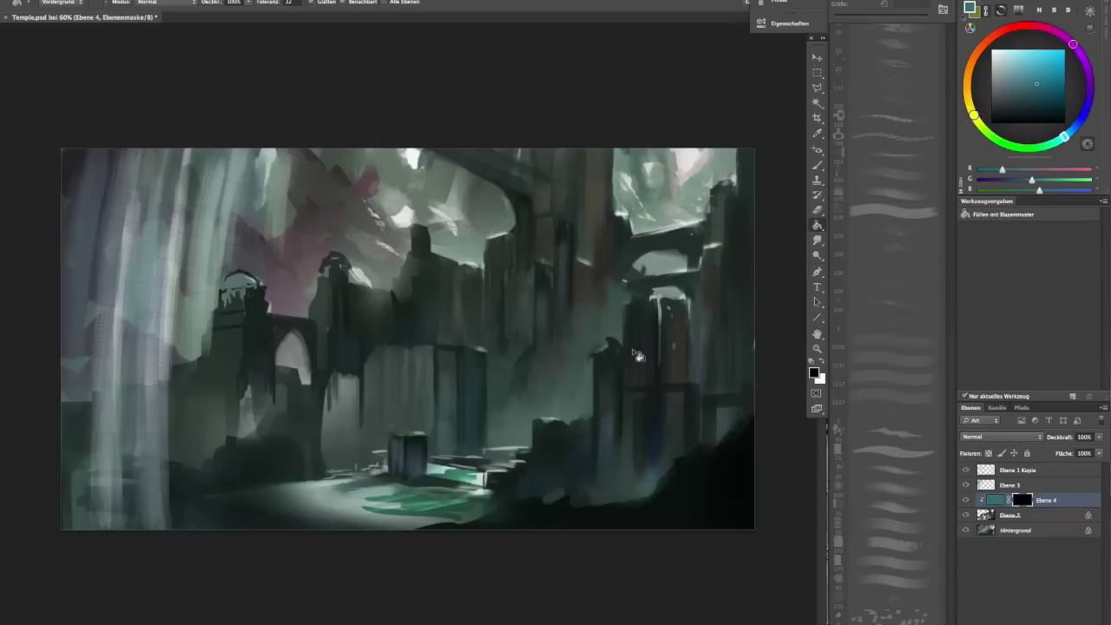
click(981, 426)
key(b)
key(x)
mouse_move(564, 328)
mouse_down()
mouse_move(490, 438)
mouse_move(518, 489)
mouse_move(761, 216)
mouse_up()
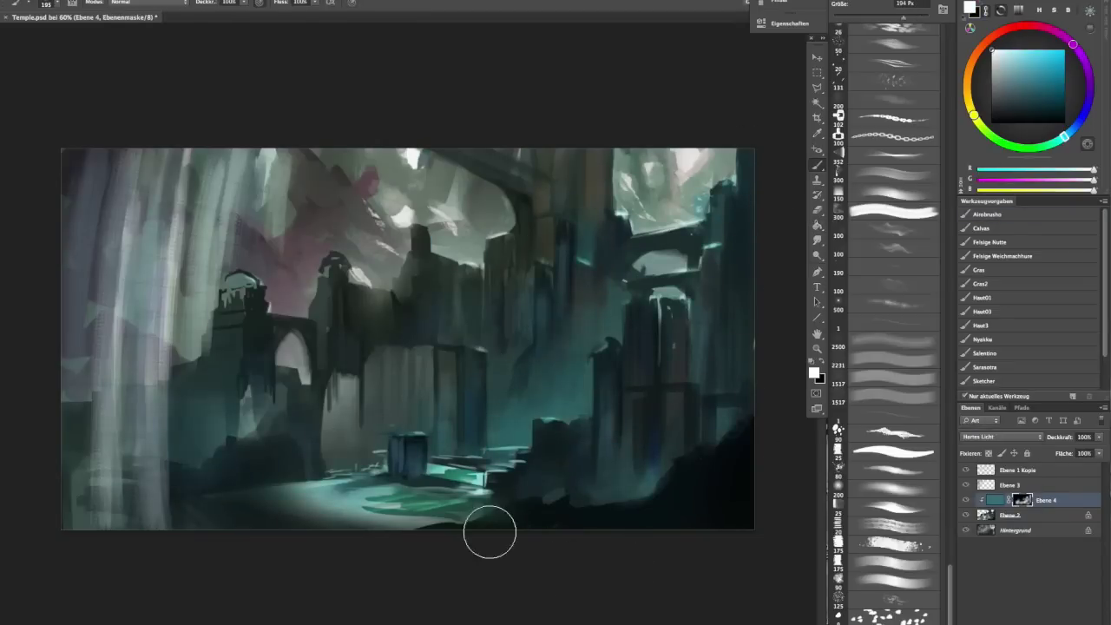
key(ctrl+e)
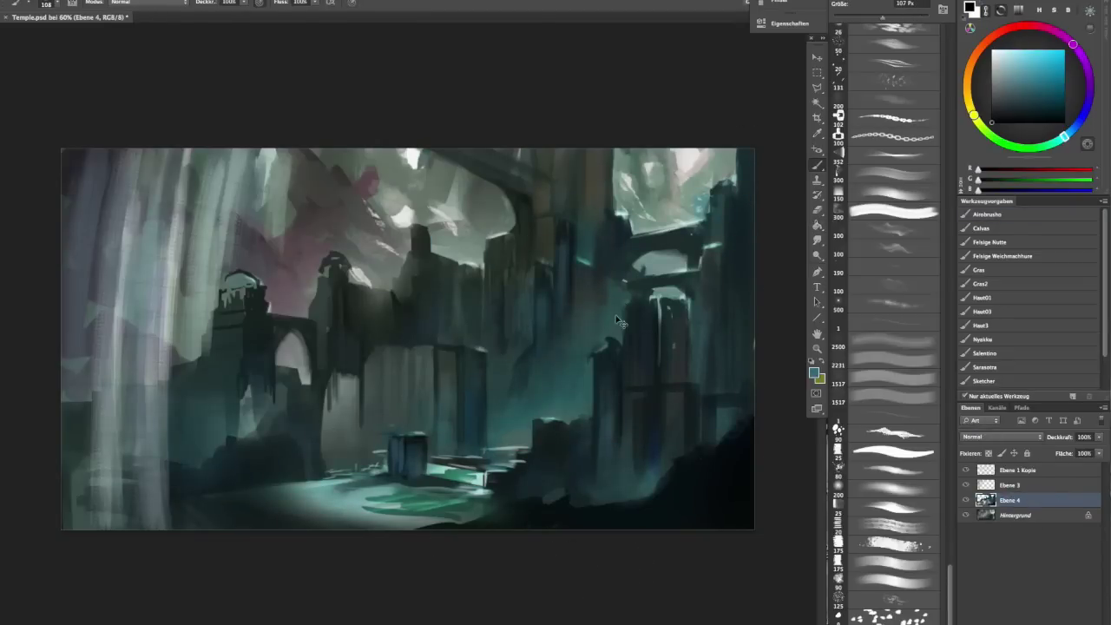
- Refine the edges of the central columns with sampled dark and teal tones using a brush of about 16 px
drag(485, 373, 466, 372)
alt+click(459, 363)
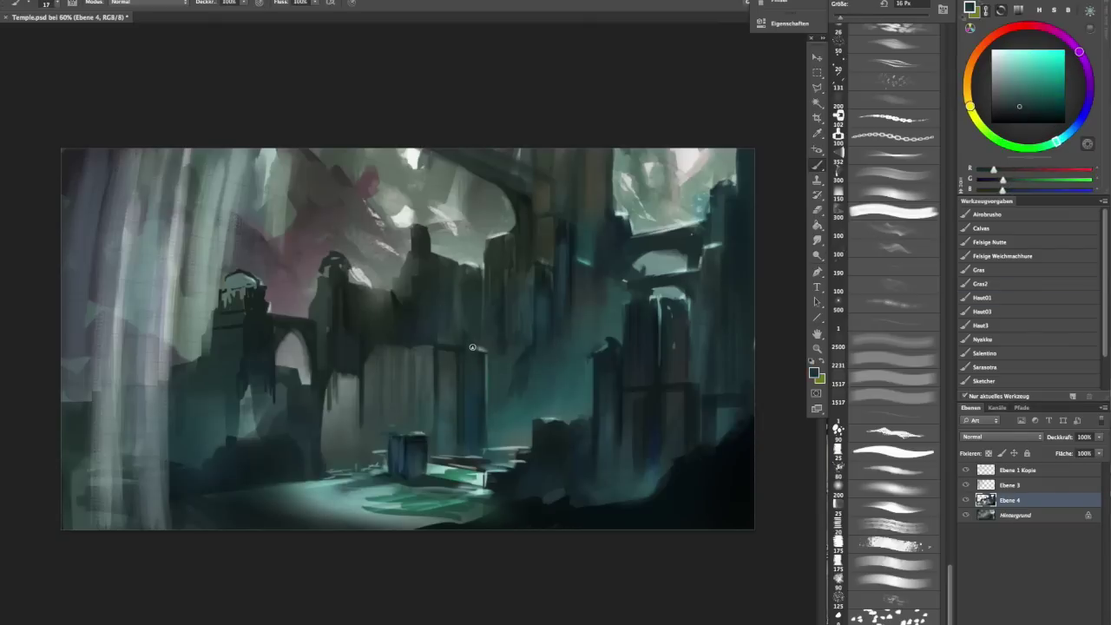
alt+click(500, 445)
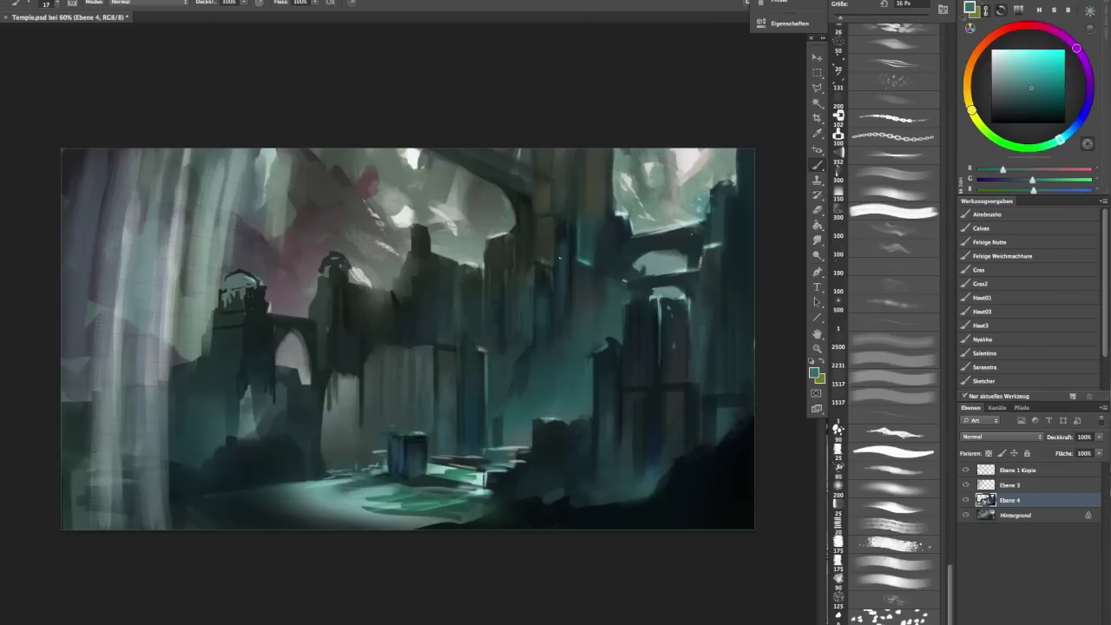
alt+click(529, 280)
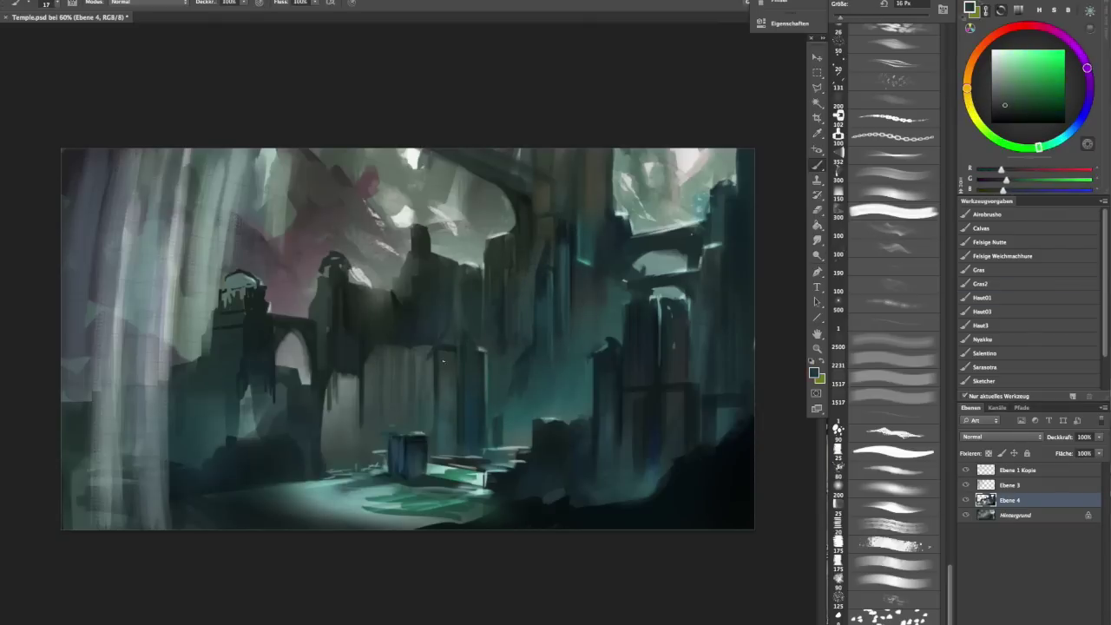
- Lasso pointed tower shapes at the central columns and right-hand ruins, fill them with sampled dark greens, and deselect
key(l)
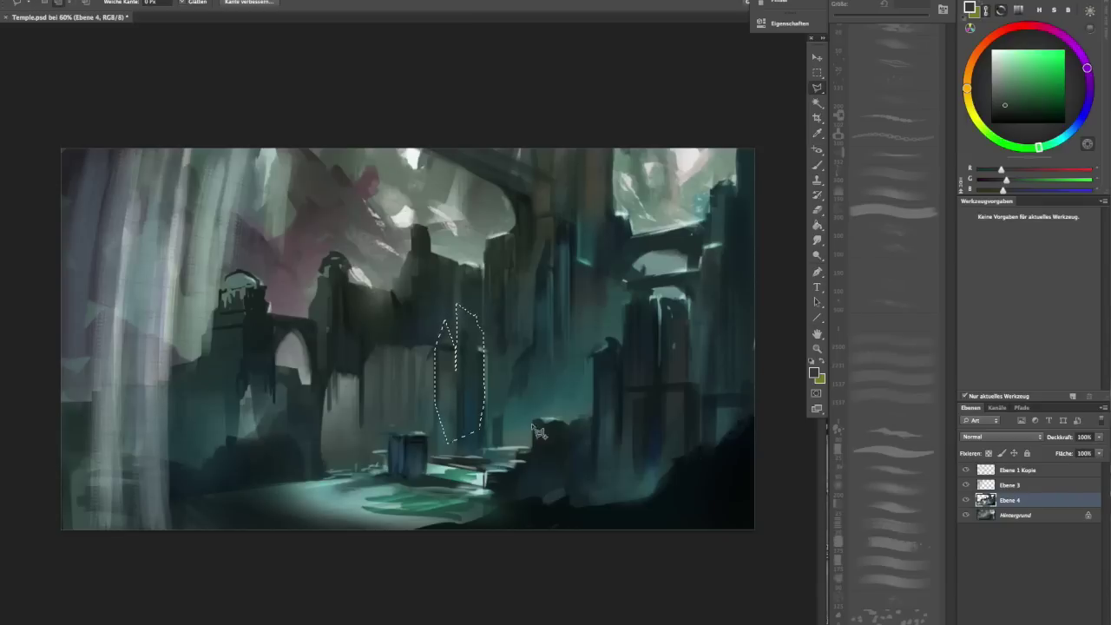
drag(608, 334, 532, 473)
key(b)
alt+click(446, 341)
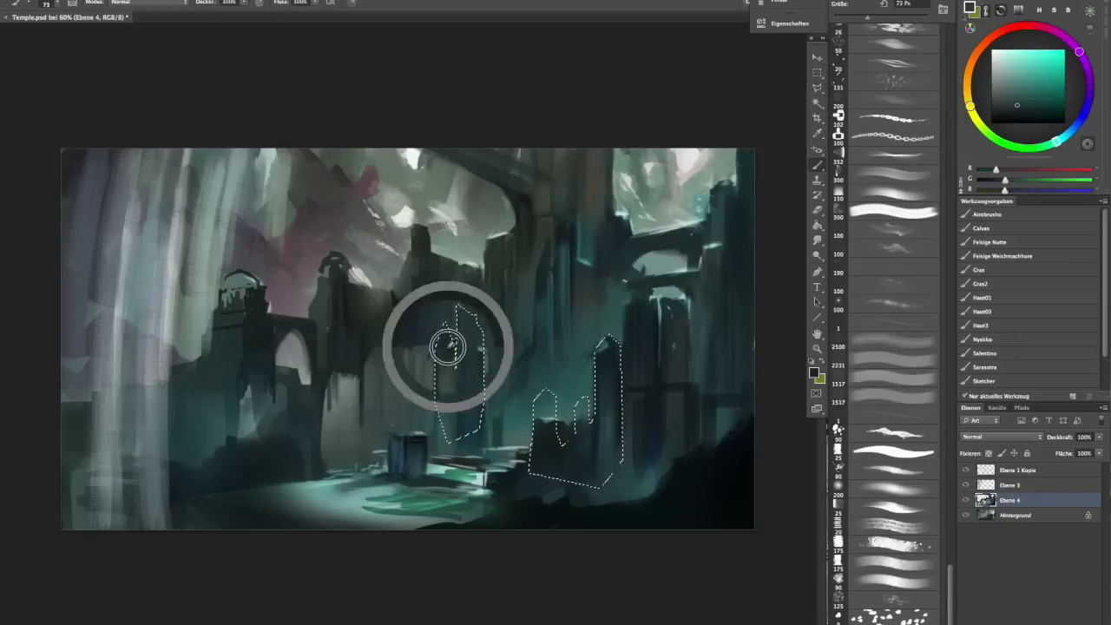
key(ctrl+d)
- Lasso a pointed-roof house shape over the stone block and paint it with sampled dark blue-green tones
key(l)
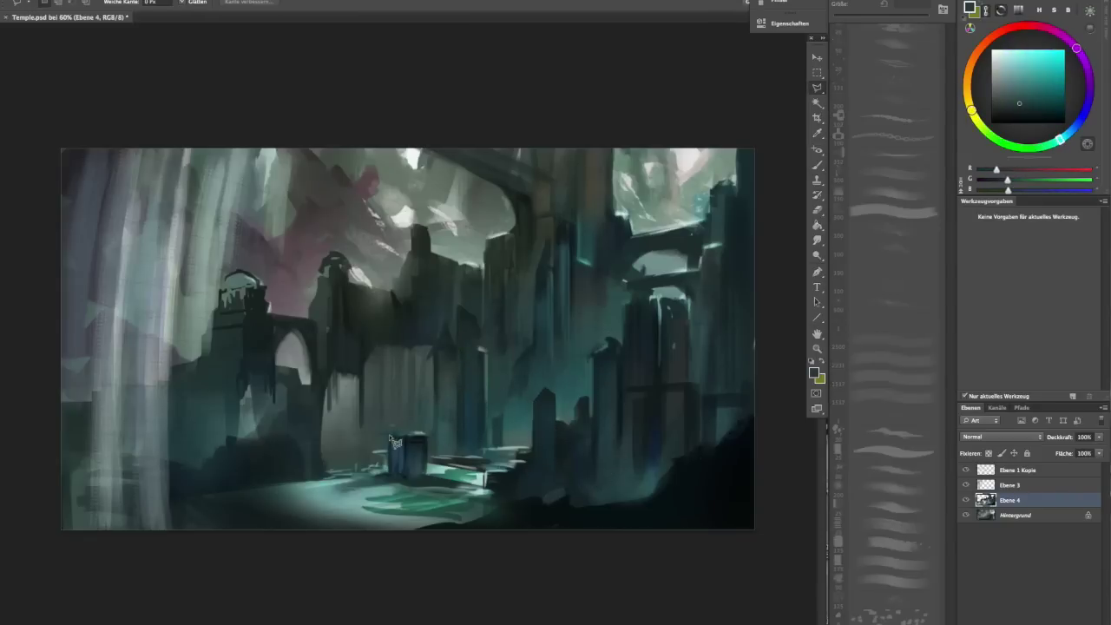
double_click(387, 477)
key(b)
alt+click(424, 378)
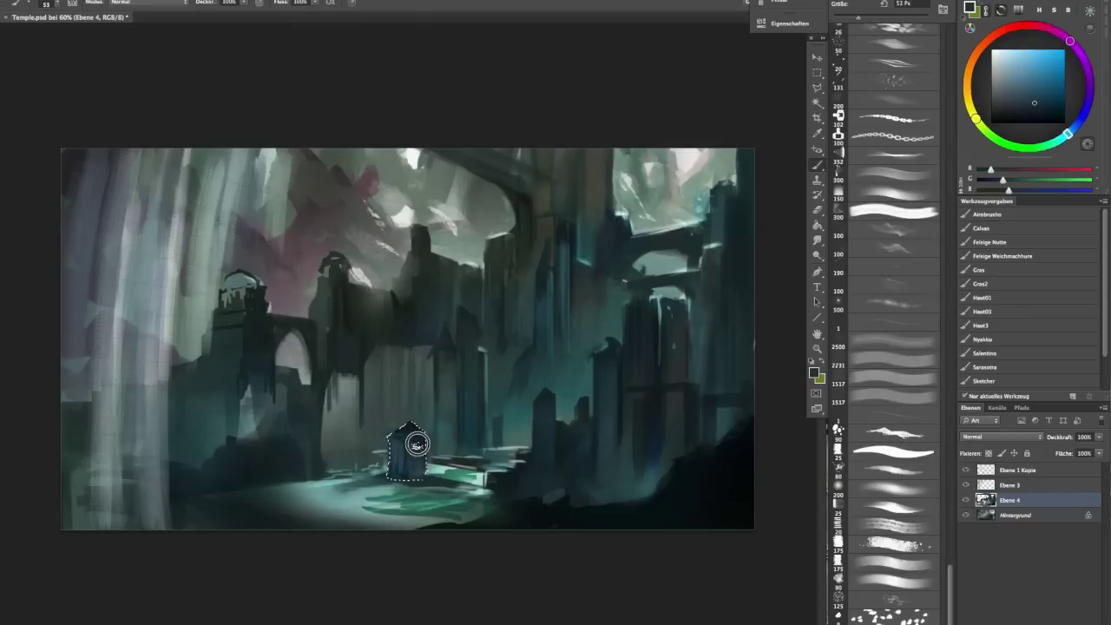
alt+click(409, 454)
- Glaze light teal over the small house with the brush in Ineinanderkopieren mode and select the whole canvas
right_click(409, 454)
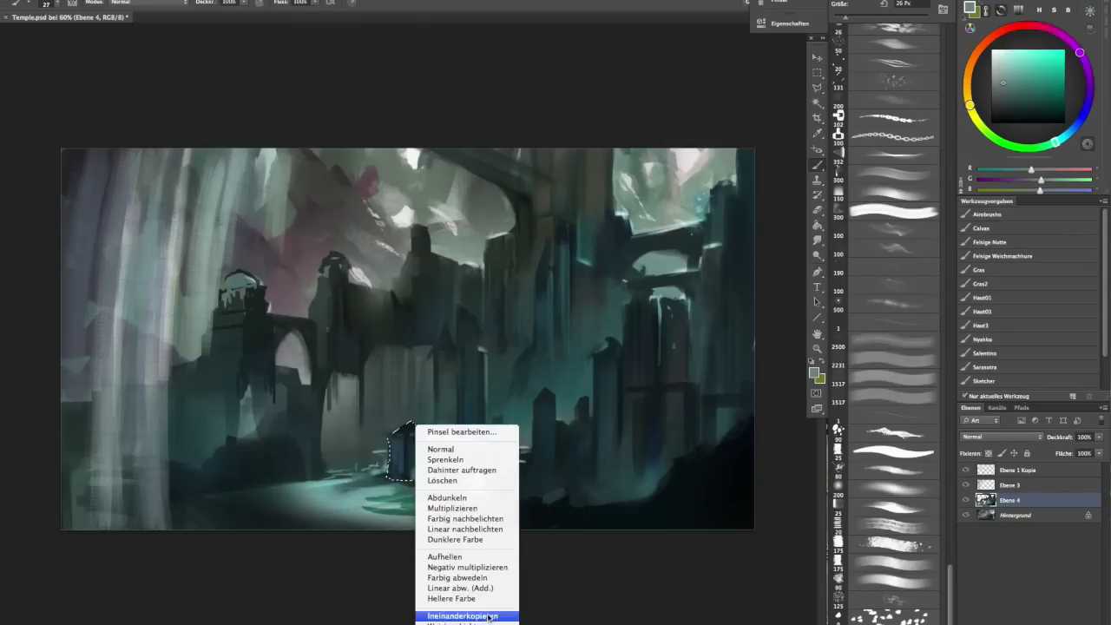
click(434, 538)
drag(414, 424, 416, 441)
key(ctrl+t)
key(Return)
key(ctrl+t)
key(Return)
key(ctrl+a)
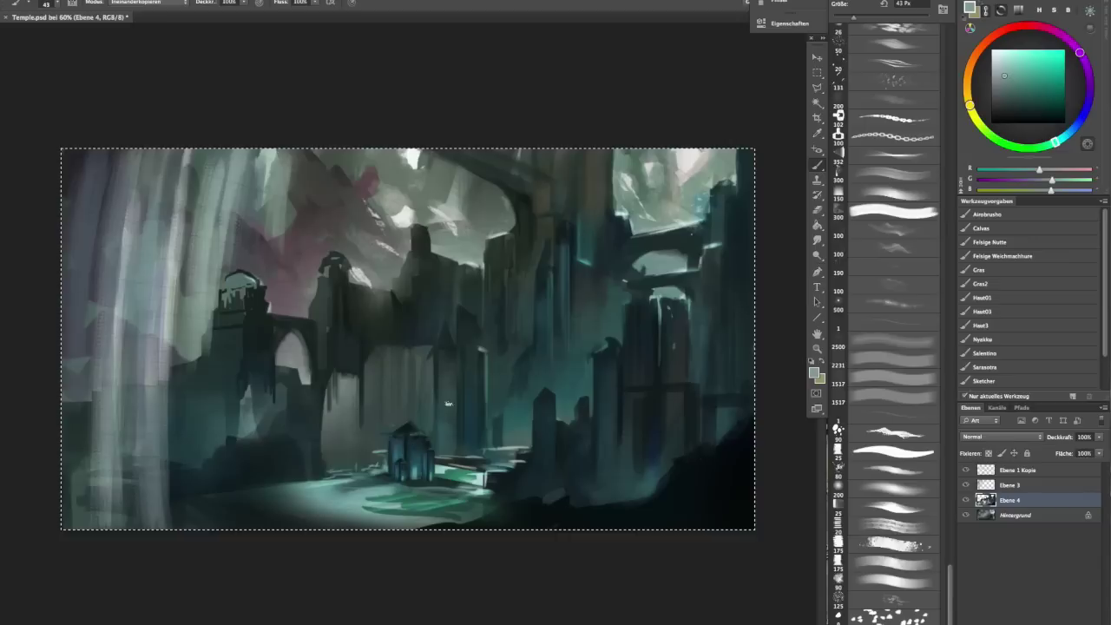
- Refine the small house and its surroundings with sampled teal tones, reducing the brush to about 25 px
alt+click(408, 476)
key(bracketleft)
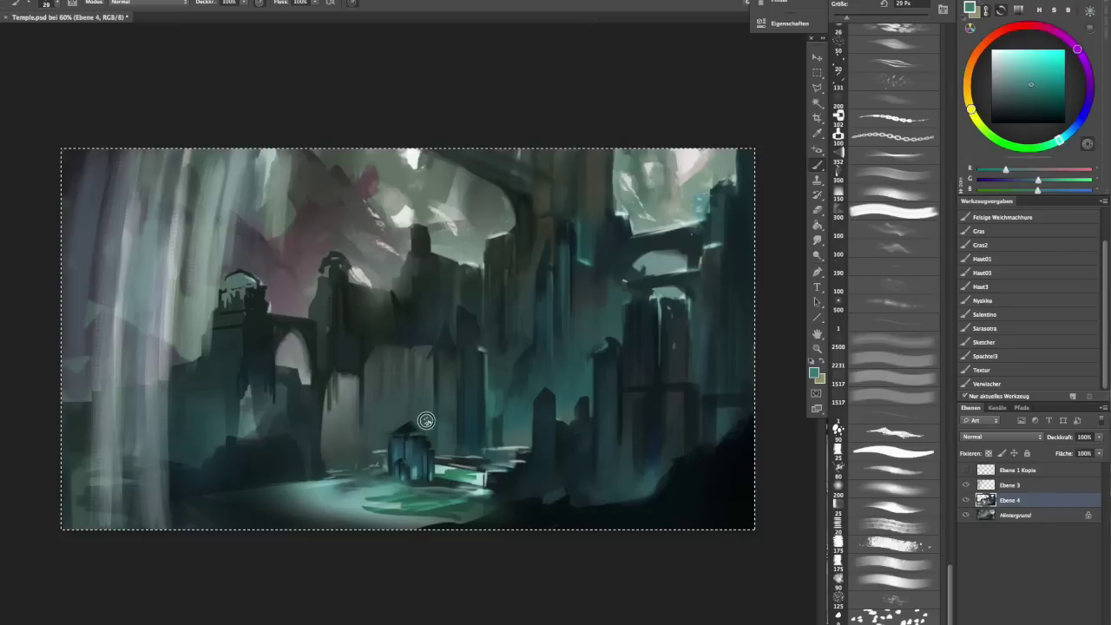
alt+click(428, 434)
key(bracketleft)
key(bracketleft)
key(bracketleft)
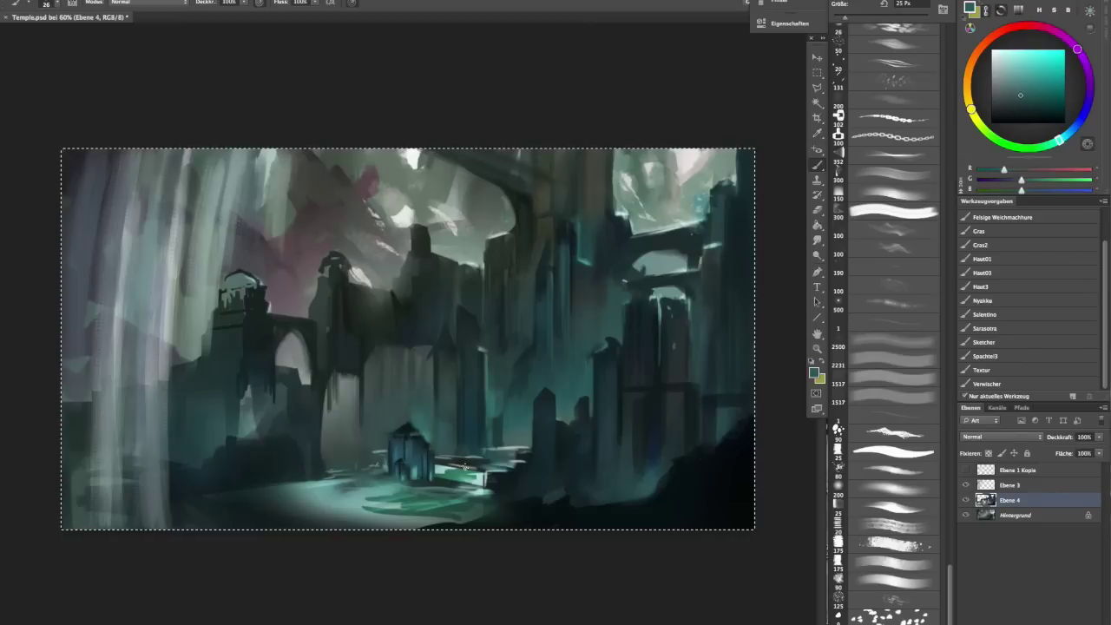
- Paint the lower-left ruins with sampled blue-greens and add rough textured strokes across the foreground ground
alt+click(235, 355)
mouse_move(198, 426)
mouse_down()
mouse_move(286, 483)
mouse_move(345, 495)
mouse_up()
alt+click(272, 489)
alt+click(347, 497)
drag(225, 503, 468, 512)
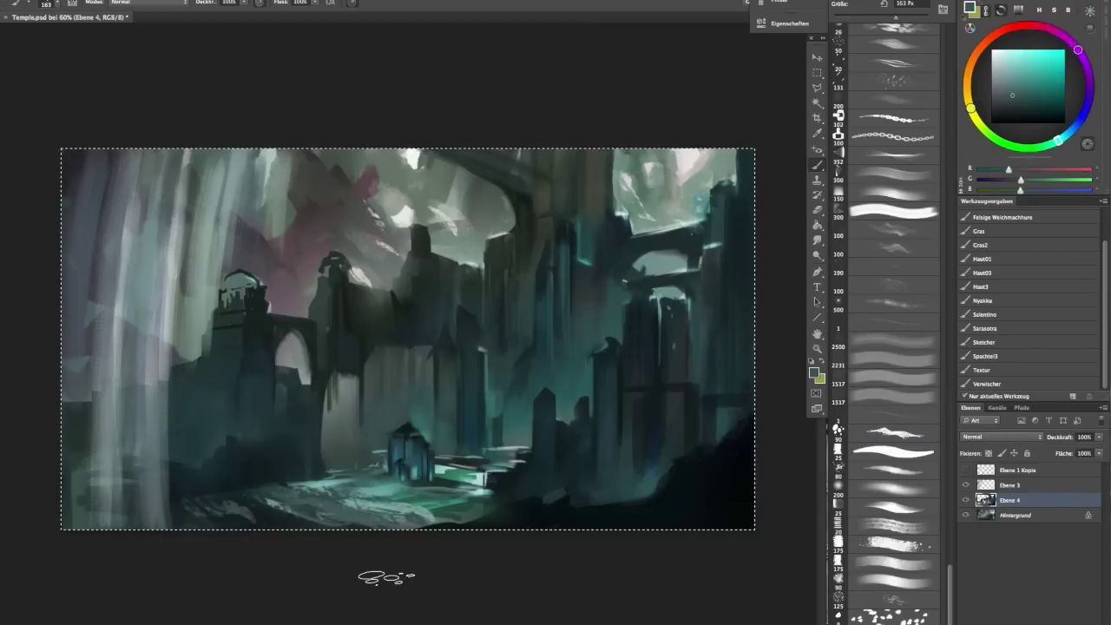
- Repaint the purple sky on the Hintergrund layer with sampled grey tones using the Felsige Weichmachture brush preset
key(alt+bracketleft)
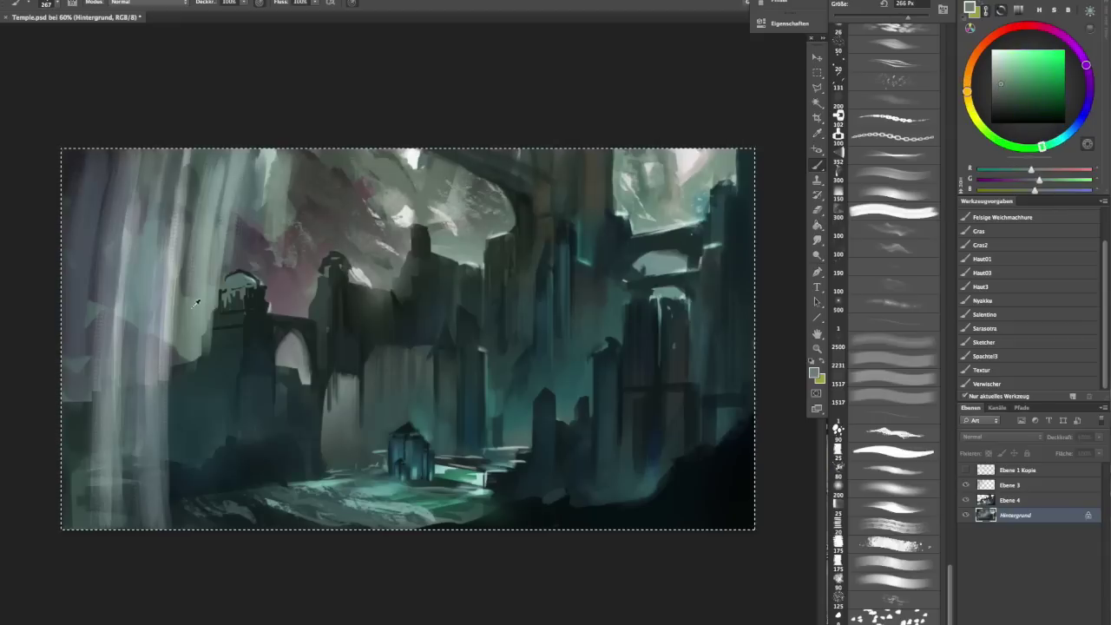
alt+click(179, 295)
scroll(1015, 236, up, 3)
click(1007, 255)
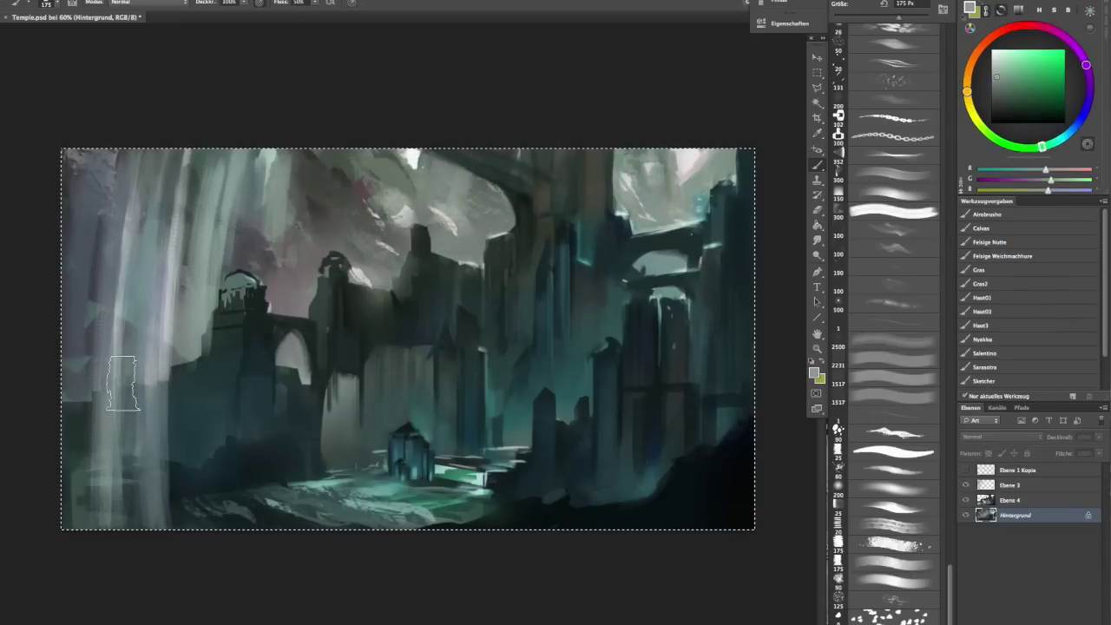
alt+click(329, 227)
- Paint glowing teal light between the tall columns on Ebene 4 with the brush in Ineinanderkopieren mode
key(alt+bracketright)
alt+click(402, 520)
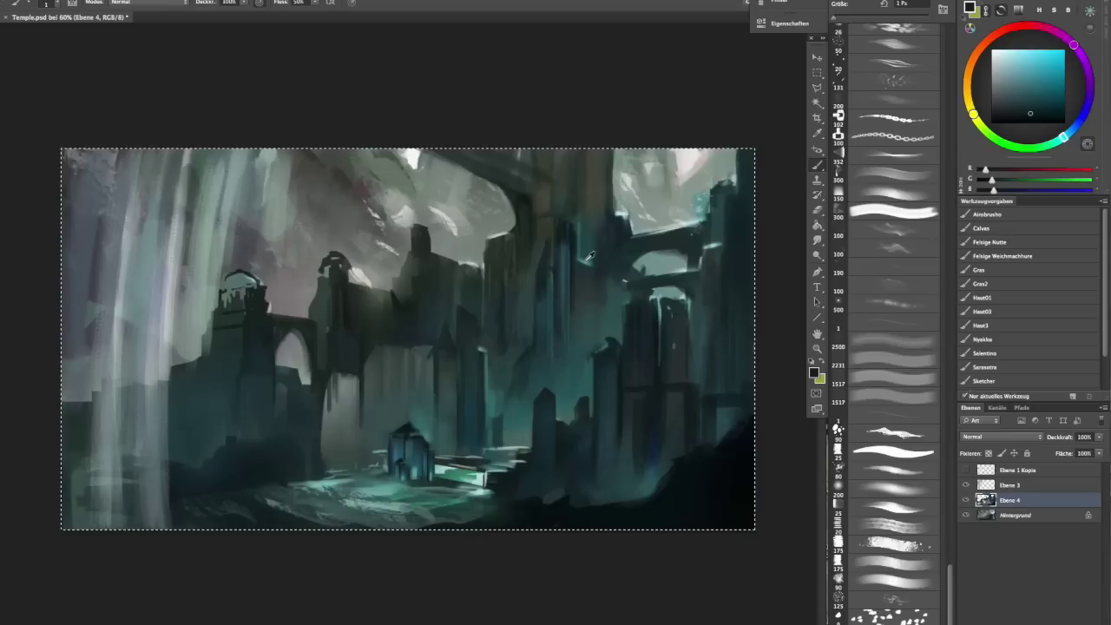
alt+click(566, 186)
shift+right_click(552, 302)
click(607, 494)
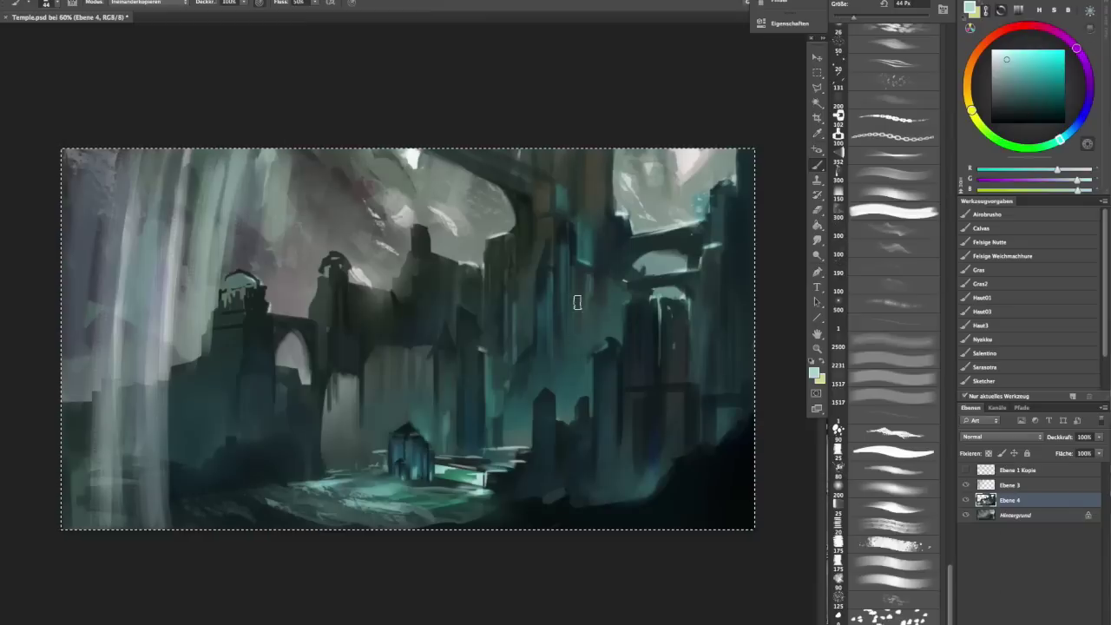
- Choose a textured brush, paint sampled tones in Normal mode on a new layer above Ebene 4, and merge it down
scroll(893, 347, up, 10)
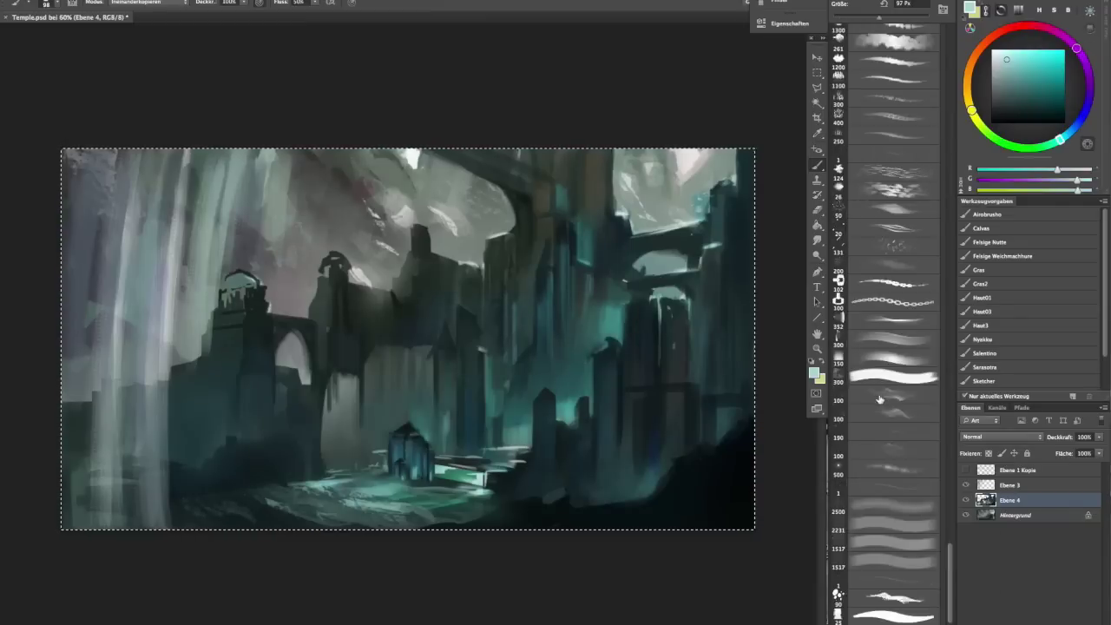
click(894, 103)
key(ctrl+shift+alt+n)
alt+click(611, 423)
key(shift+alt+n)
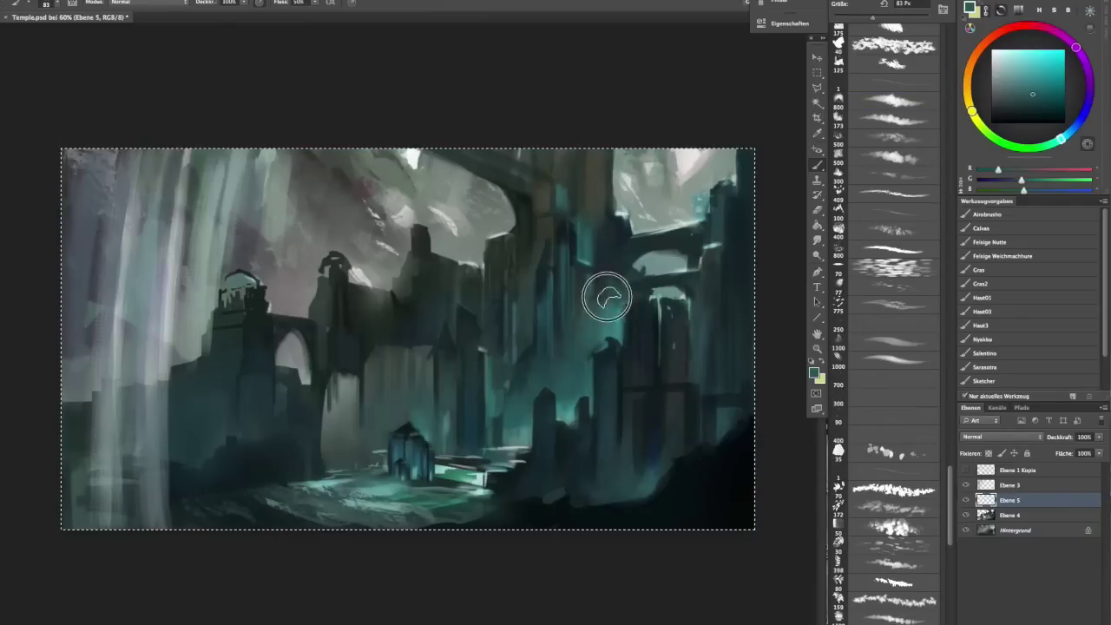
alt+click(249, 359)
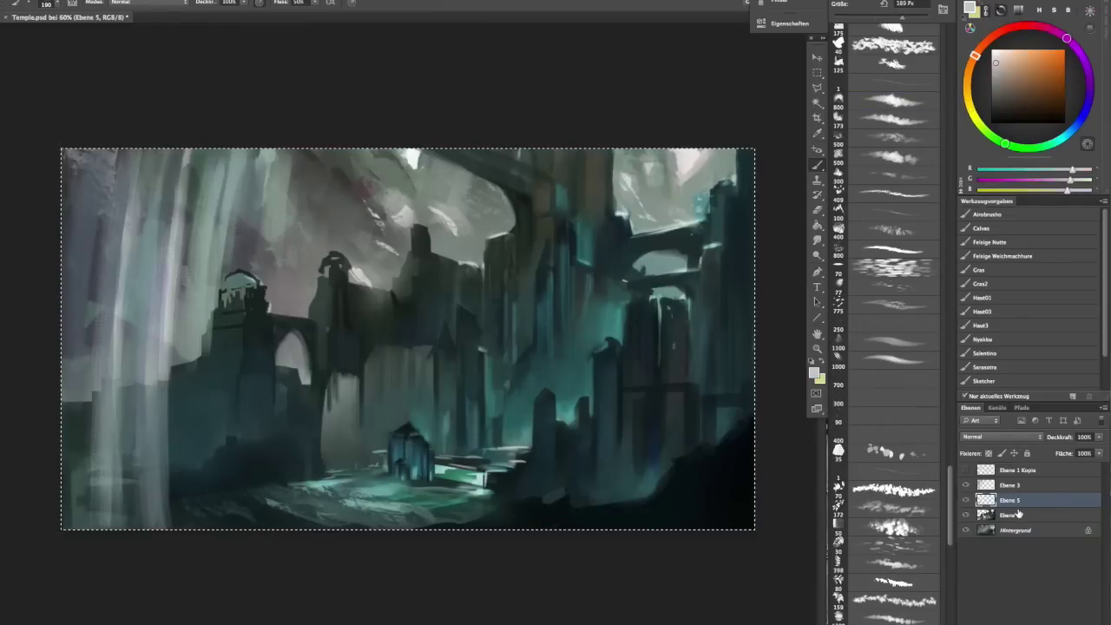
key(ctrl+e)
- Brush sampled light tones into the sky and teal mist on new layer Ebene 6, soften it with the eraser, and merge down
key(ctrl+shift+alt+n)
alt+click(512, 235)
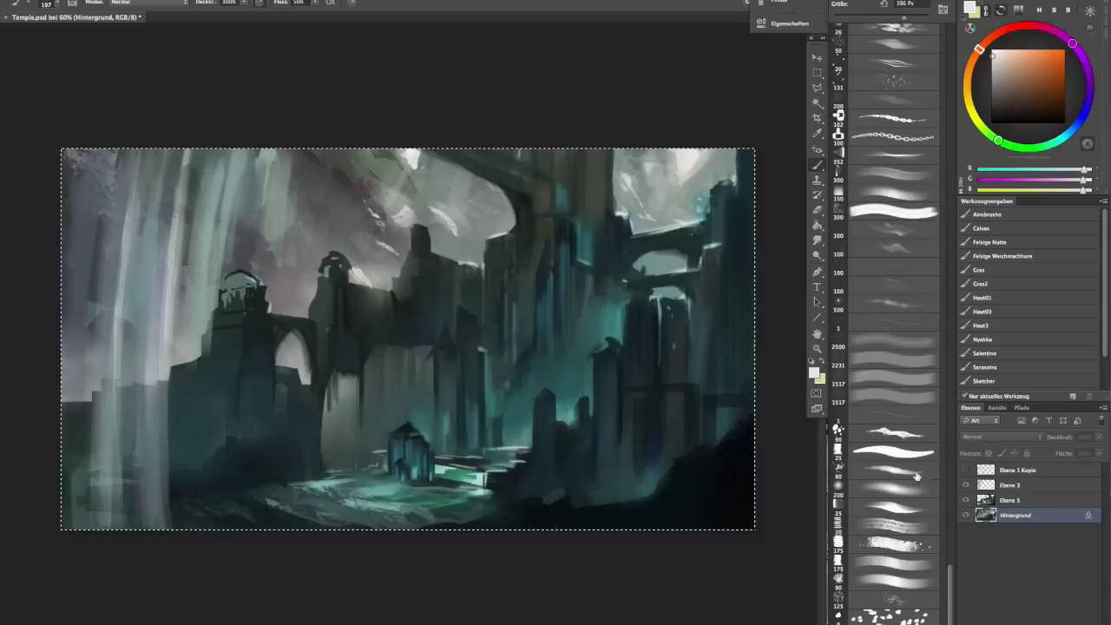
drag(1017, 521, 1014, 500)
alt+click(503, 408)
key(e)
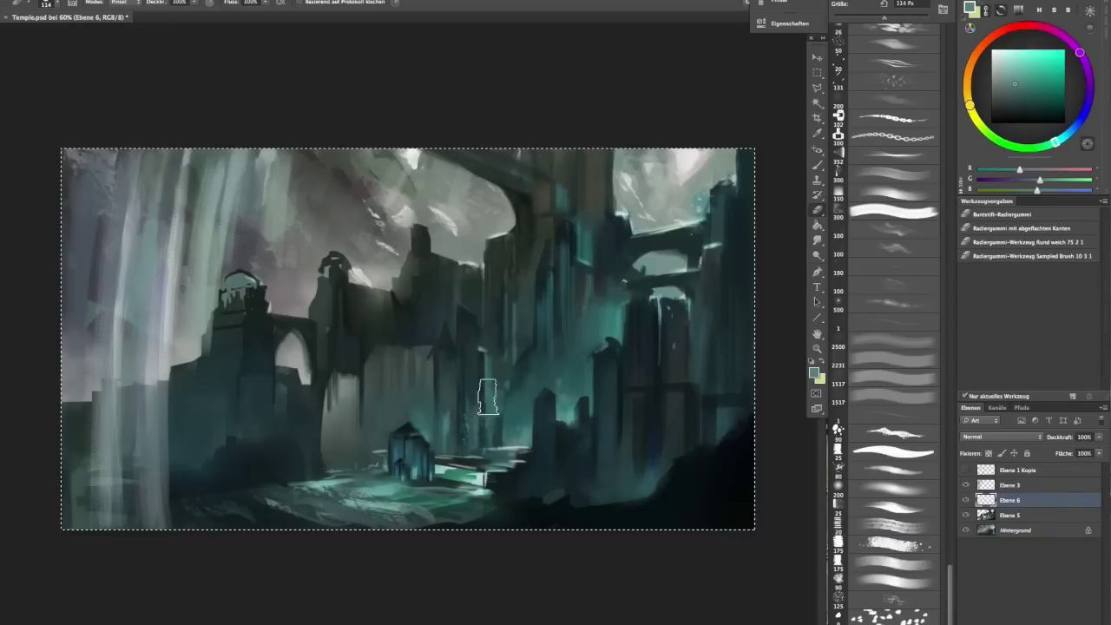
shift+click(1019, 514)
key(ctrl+e)
- Clear the selection, lasso the area above the lower-left rock mound, and brush sampled bluish mist behind it
key(ctrl+d)
key(l)
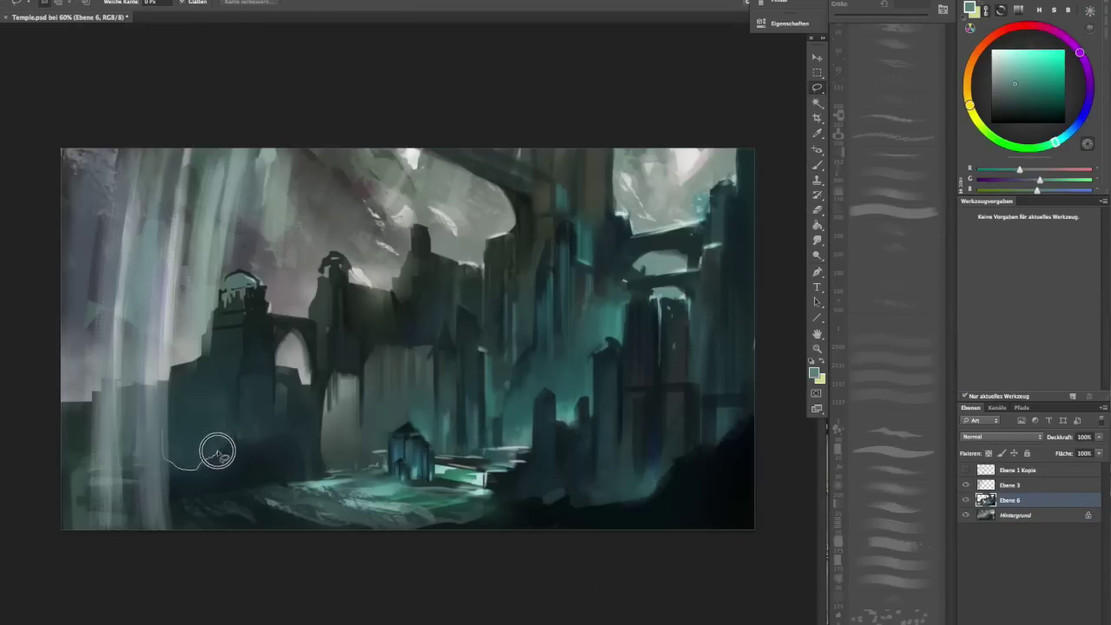
drag(208, 457, 165, 433)
key(b)
alt+click(248, 446)
alt+click(204, 443)
alt+click(317, 318)
- Lasso the shadowed wall below the central battlements and brush soft blue mist into it
key(l)
key(ctrl+a)
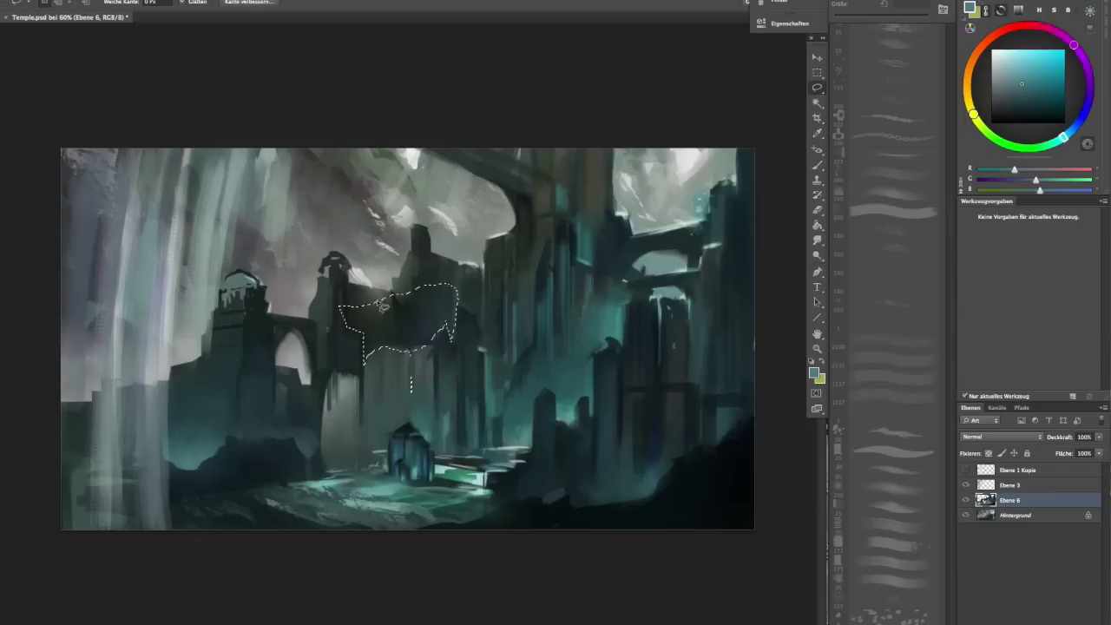
key(b)
- Lasso the area between the small house and the right-hand tower and brush pale blue mist above the steps
key(l)
mouse_move(516, 456)
mouse_down()
mouse_move(423, 368)
mouse_move(531, 434)
mouse_move(512, 460)
mouse_up()
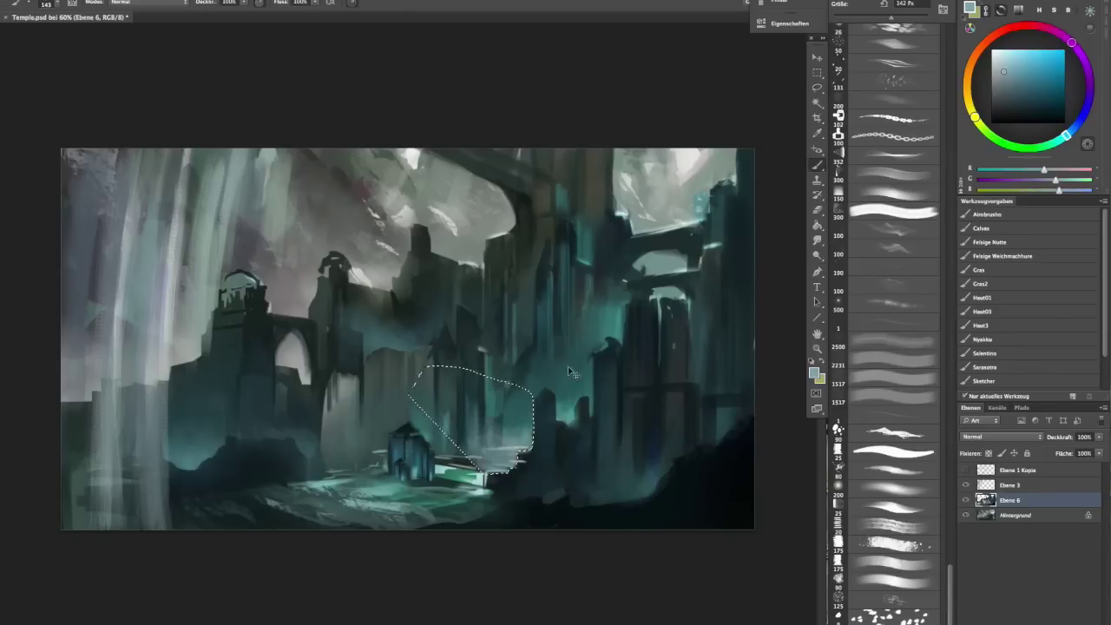
key(ctrl+z)
key(b)
- Paint pale highlights on the steps beside the small house with sampled tones, reducing the brush size
alt+click(701, 272)
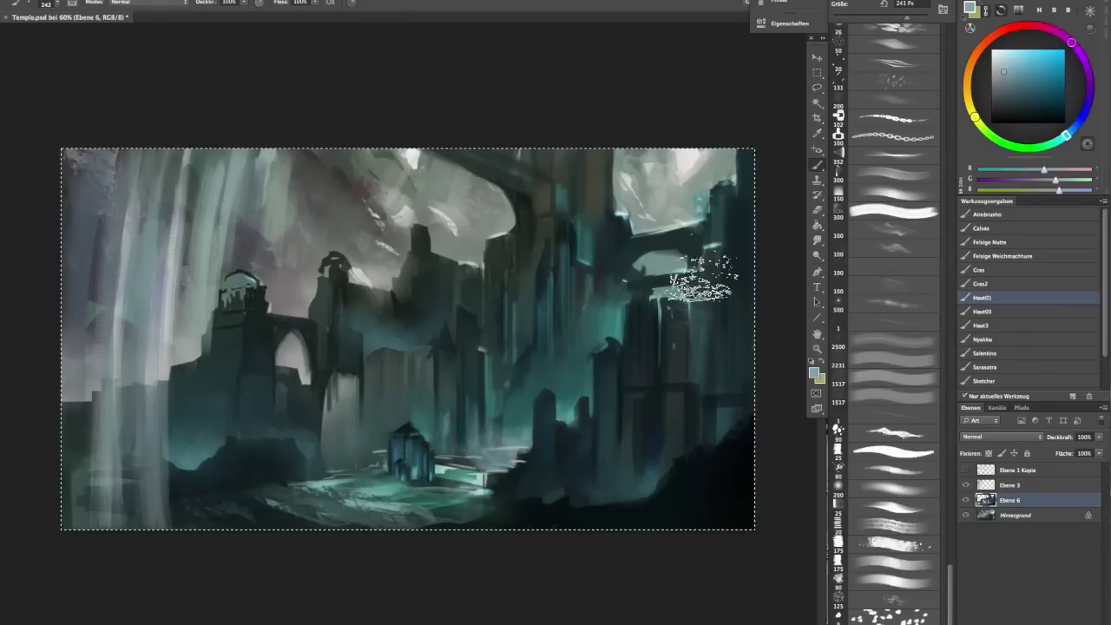
drag(490, 451, 521, 460)
key(bracketleft)
key(bracketleft)
alt+click(464, 449)
- Lasso a jagged strip of foreground ground and paint it with a sampled pale grey on new layer Ebene 7
key(l)
mouse_move(250, 502)
mouse_down()
mouse_move(335, 513)
mouse_move(473, 486)
mouse_move(408, 486)
mouse_move(484, 483)
mouse_move(356, 473)
mouse_move(455, 468)
mouse_up()
key(ctrl+shift+alt+n)
key(b)
key(bracketright)
alt+click(436, 424)
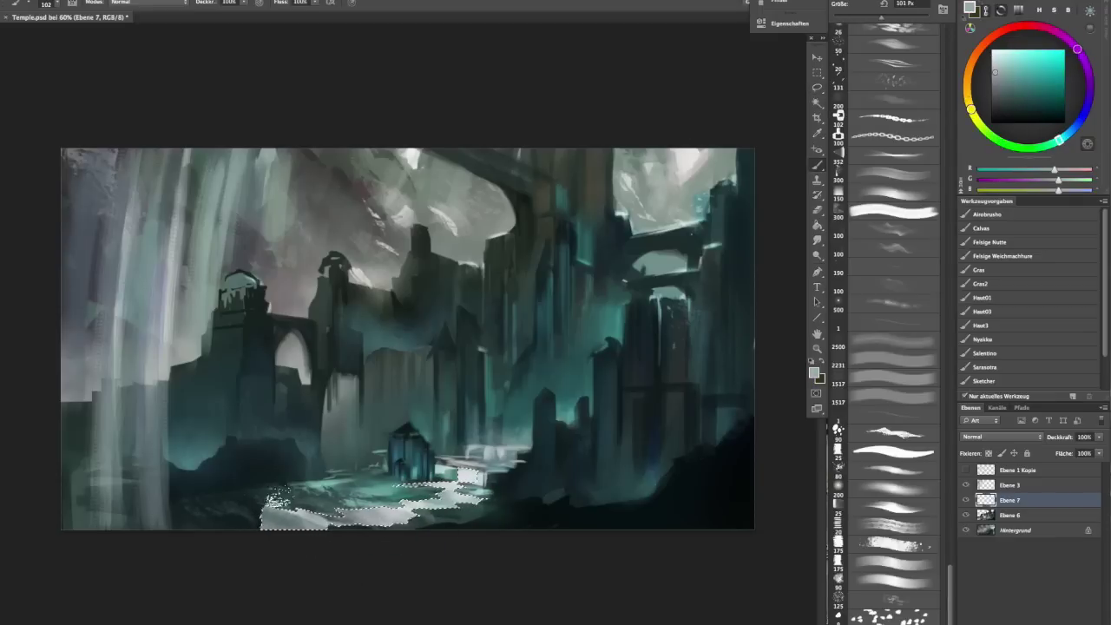
- Break up the pale ground patches with the eraser and sampled dark green details using an 18 px brush
key(e)
key(ctrl+a)
key(b)
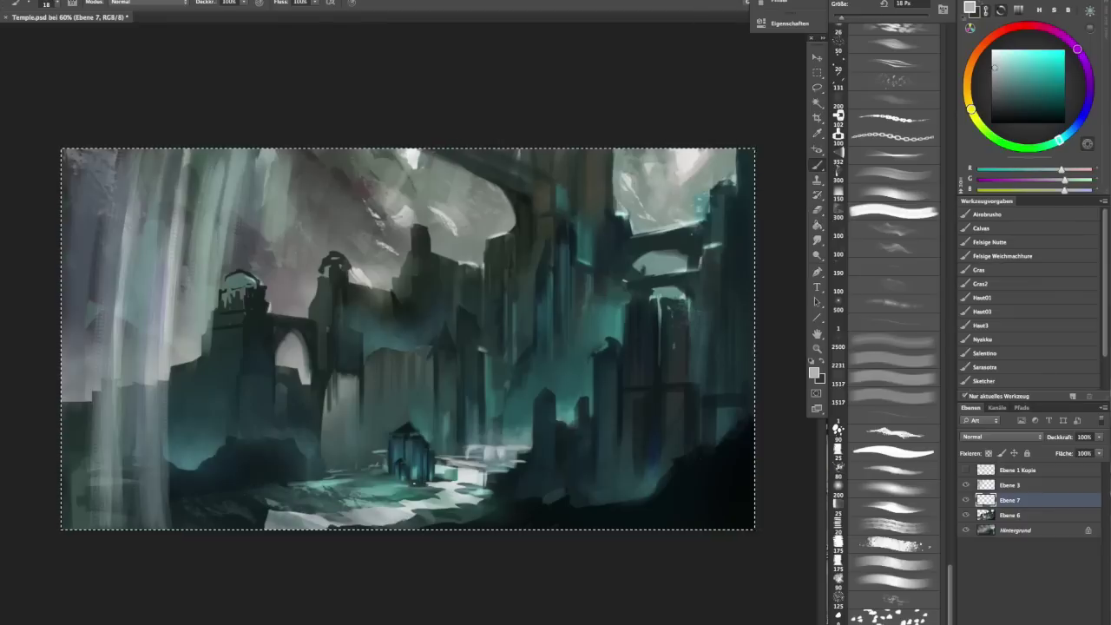
key(x)
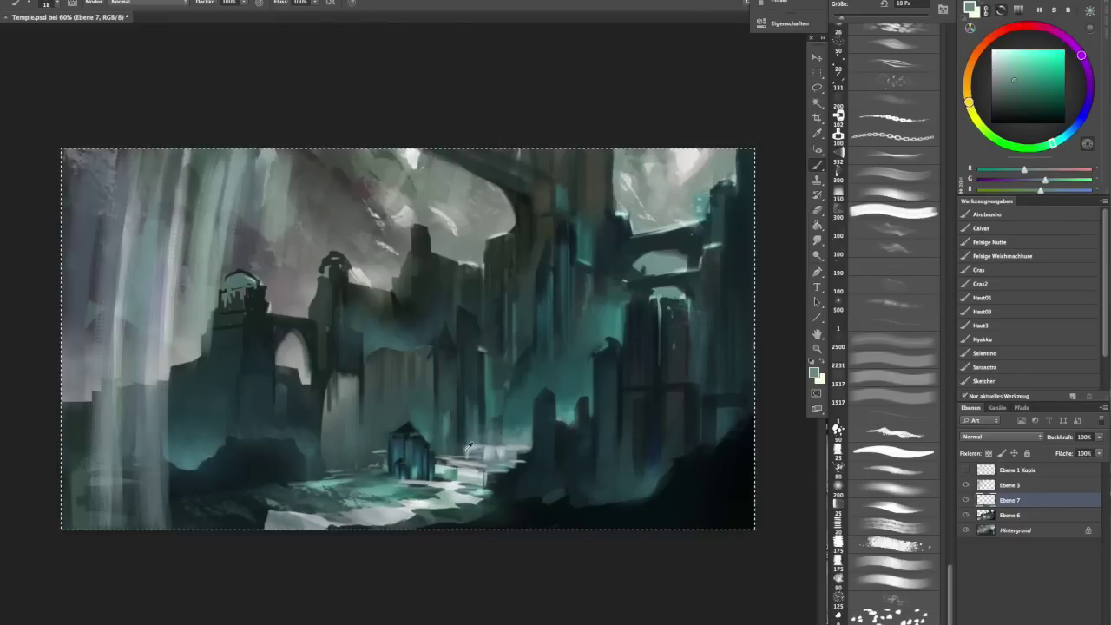
alt+click(307, 502)
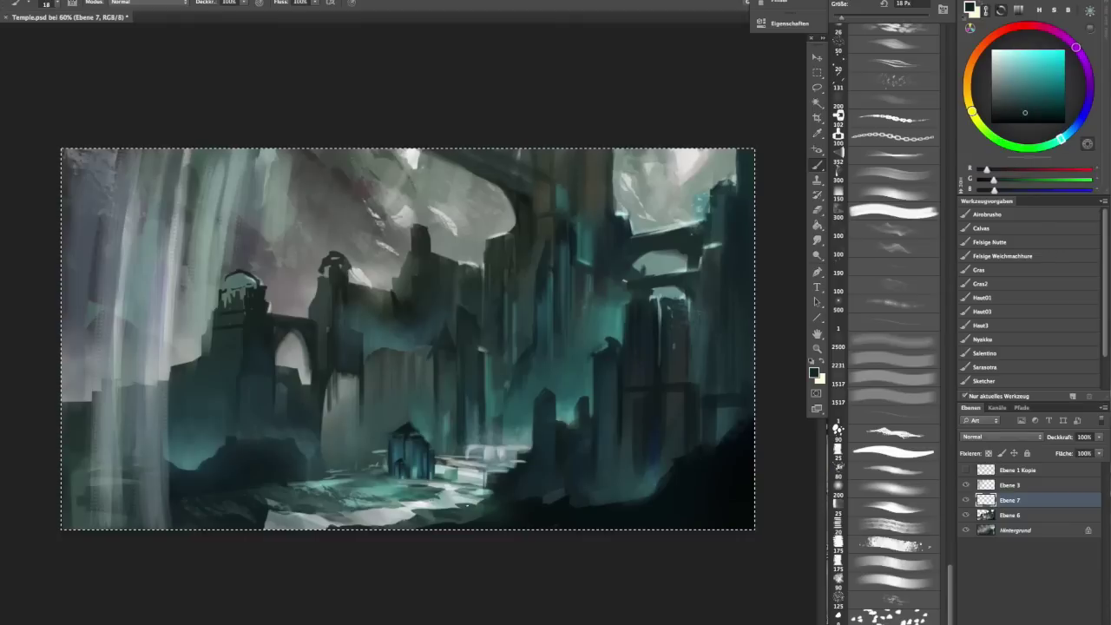
alt+click(293, 510)
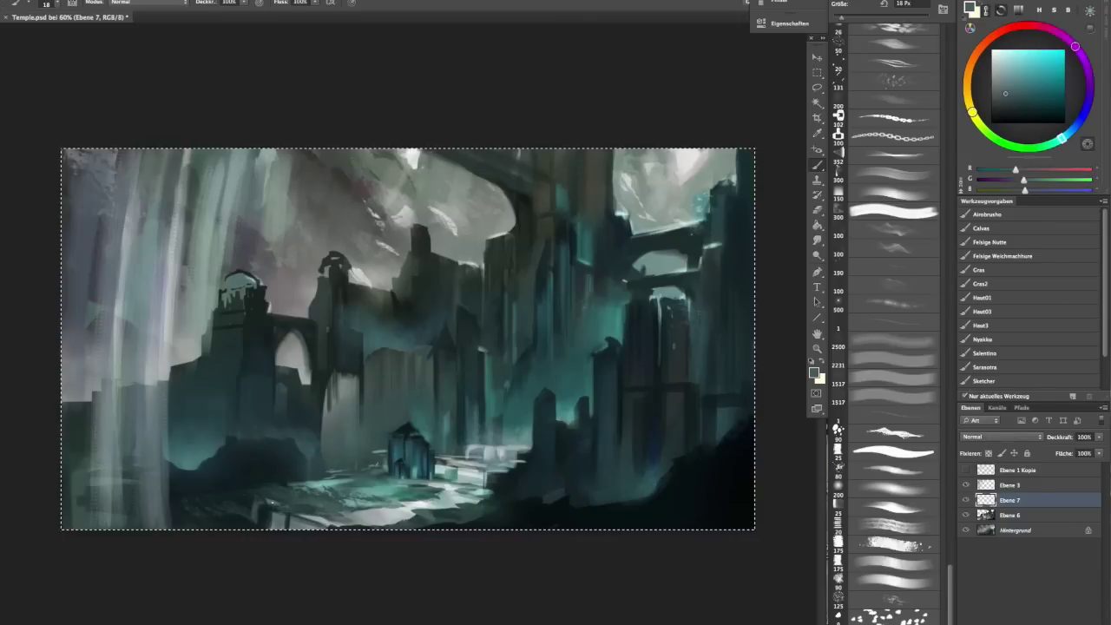
- Flip the canvas horizontally and sample a pale blue-grey near the steps for a 12 px brush
key(ctrl+shift+h)
scroll(329, 453, up, 2)
alt+click(330, 453)
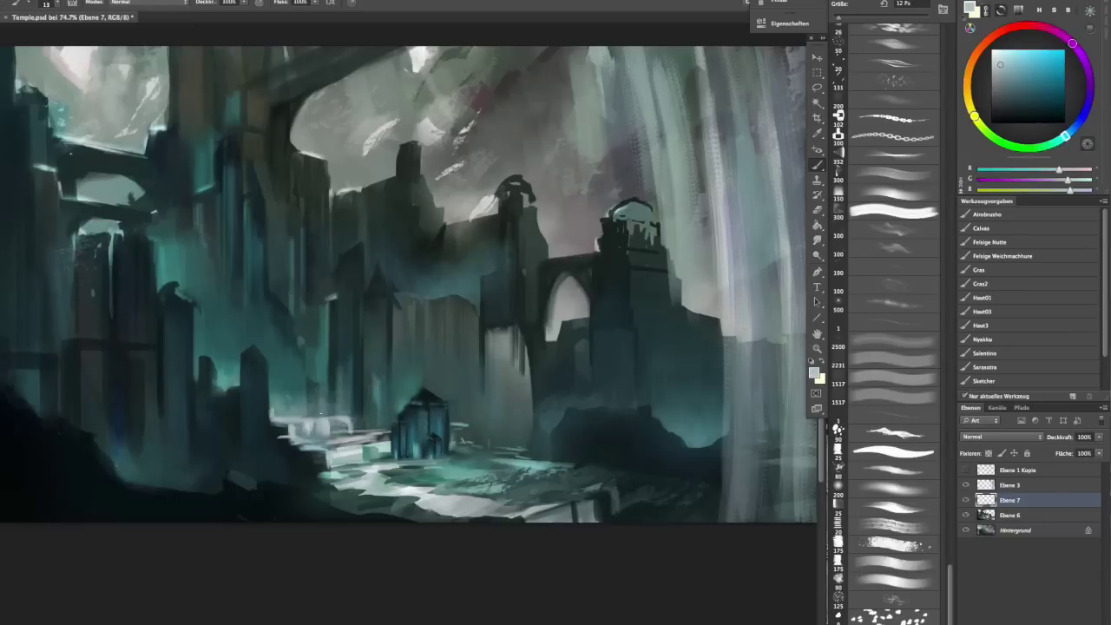
- Brush over the steps beside the small house in Quick Mask mode with an enlarged brush, leave the mode, and sample a pale tone
key(q)
key(bracketright)
key(bracketright)
key(bracketright)
mouse_move(312, 408)
mouse_down()
mouse_move(390, 447)
mouse_move(338, 438)
mouse_move(365, 460)
mouse_up()
key(q)
alt+click(382, 442)
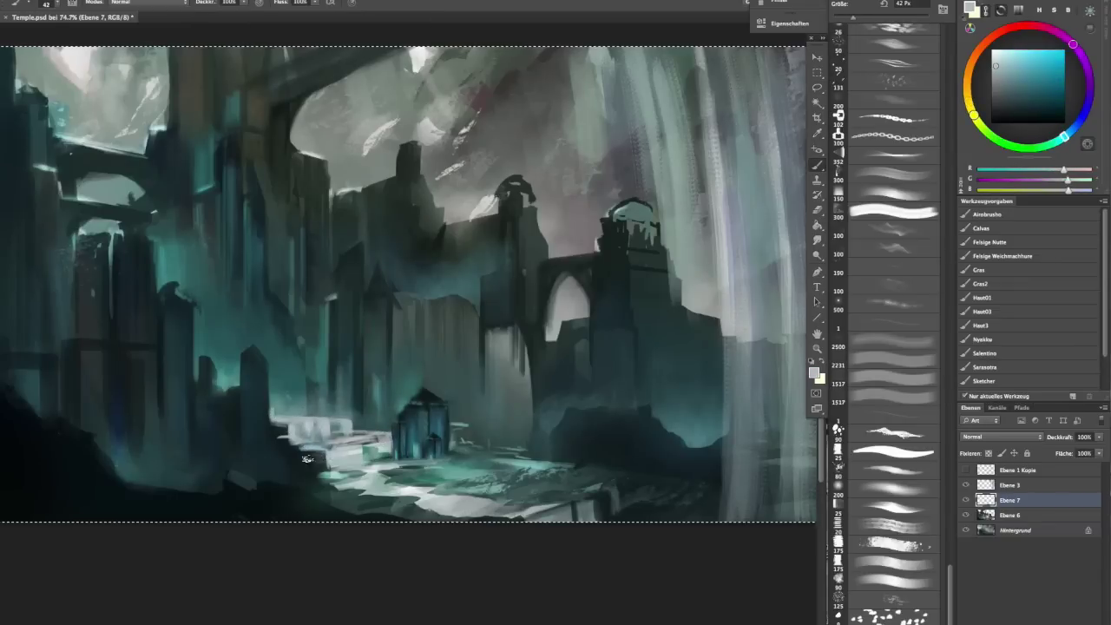
- Paint small details on the steps beside the small house with a 10 px brush in a dark tone sampled from the scene
key(bracketleft)
key(bracketleft)
key(bracketleft)
key(bracketleft)
alt+click(402, 335)
drag(330, 416, 364, 456)
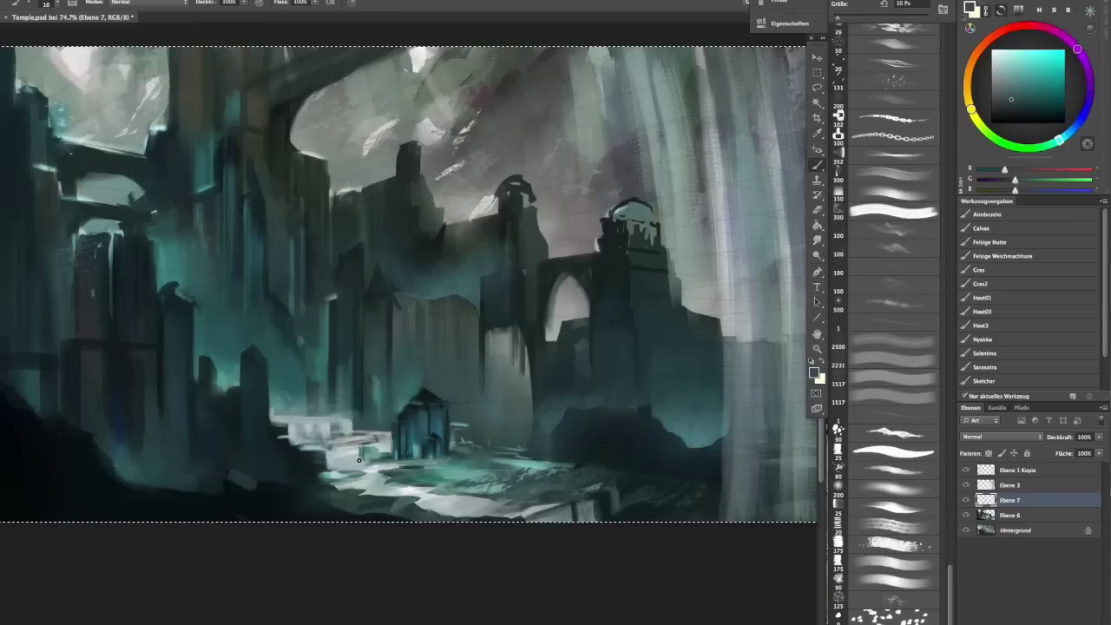
key(bracketright)
key(bracketright)
mouse_move(295, 451)
mouse_down()
mouse_move(329, 478)
mouse_move(452, 408)
mouse_up()
- Refine the edge between the small house and the lit ground with sampled dark and teal tones, using a 15 px brush
alt+click(344, 502)
alt+click(408, 414)
key(bracketleft)
key(bracketleft)
alt+click(411, 446)
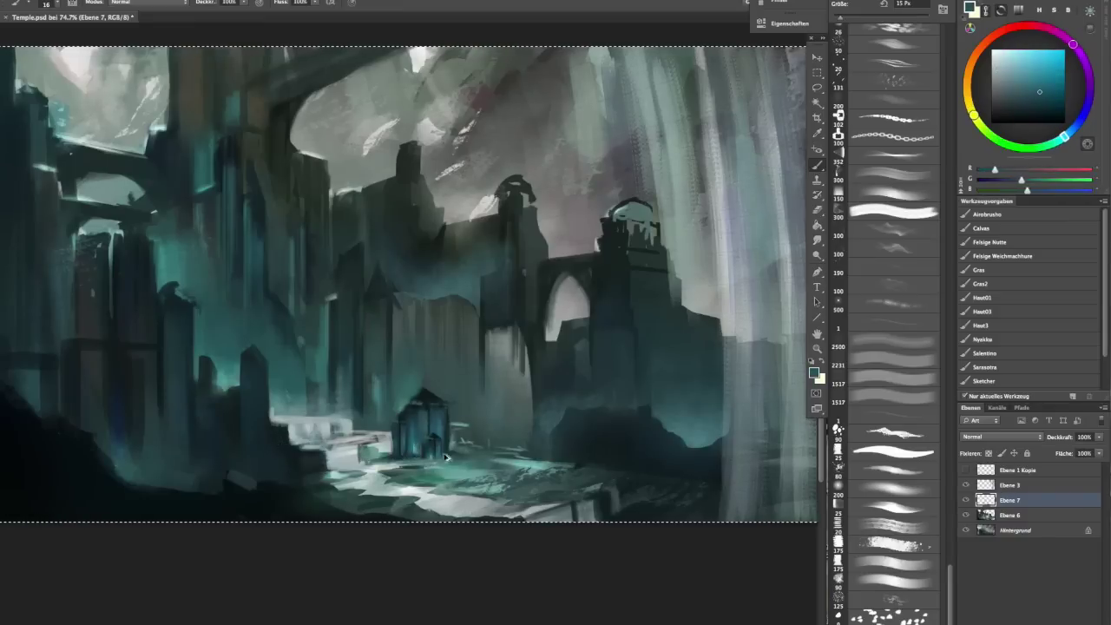
- Tint the dark walls behind the small house with a sampled mid green, using a 111 px brush
scroll(324, 390, down, 1)
alt+click(324, 389)
key(bracketright)
key(bracketright)
key(bracketright)
key(bracketright)
key(bracketright)
key(bracketright)
key(bracketright)
key(bracketright)
key(bracketright)
key(bracketright)
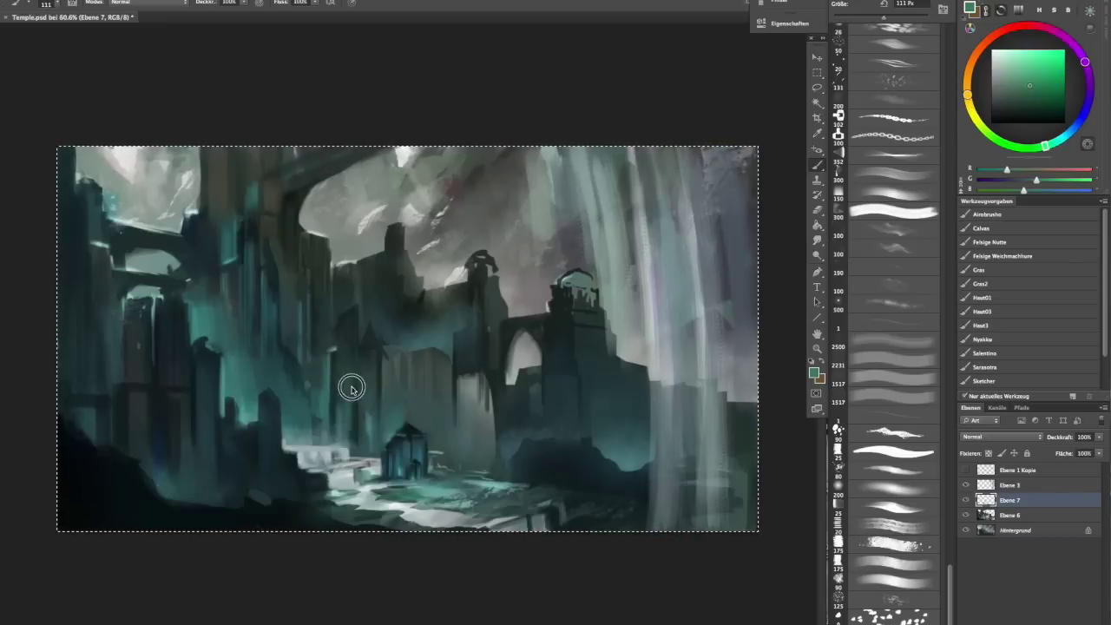
- Add pale teal and blue-grey accents to the tall pillars and the small spire behind the steps with an 18 px brush
key(bracketleft)
key(bracketleft)
key(bracketleft)
key(bracketleft)
key(bracketleft)
key(bracketleft)
key(bracketleft)
key(bracketleft)
alt+click(203, 144)
alt+click(211, 208)
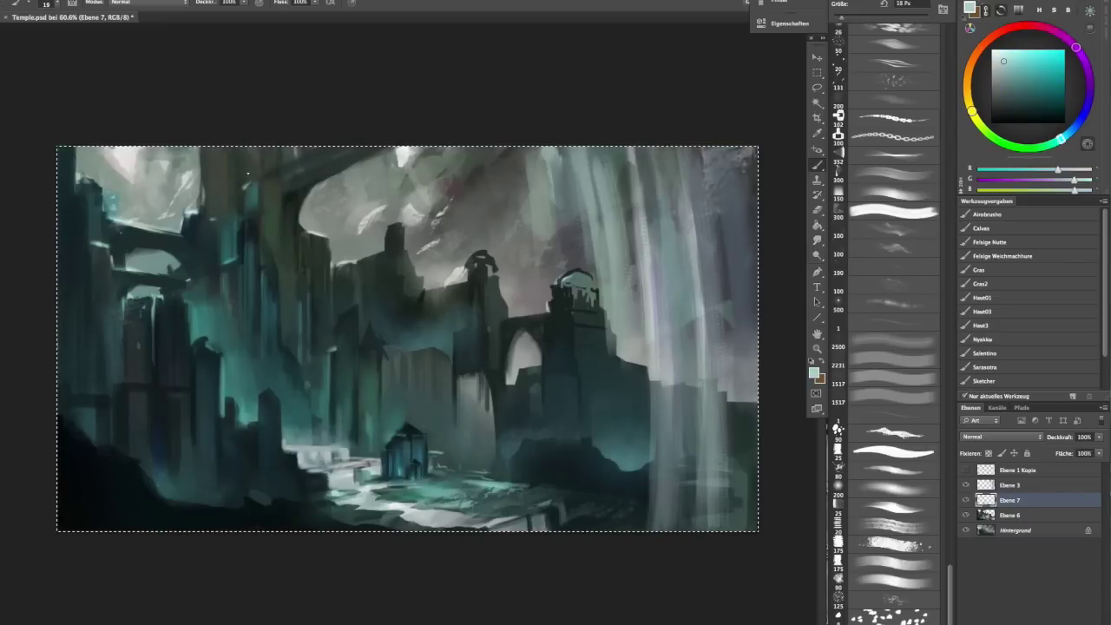
alt+click(249, 421)
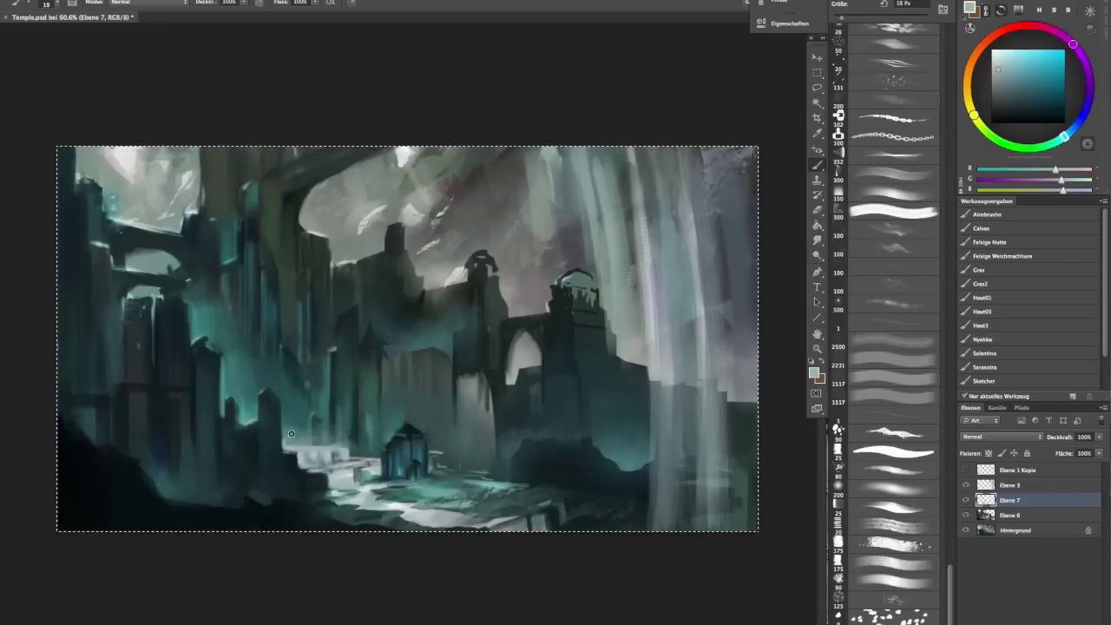
- Choose another brush preset and rework the ruins around the double bridge in sampled dark teal tones at up to 102 px
scroll(879, 333, up, 15)
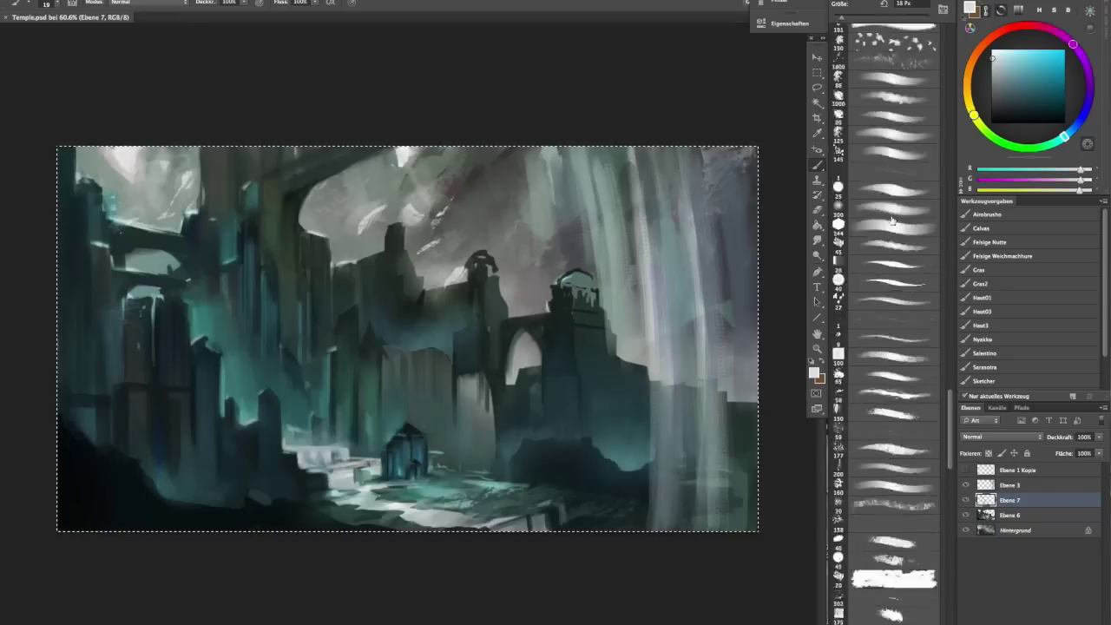
scroll(891, 219, up, 3)
click(894, 180)
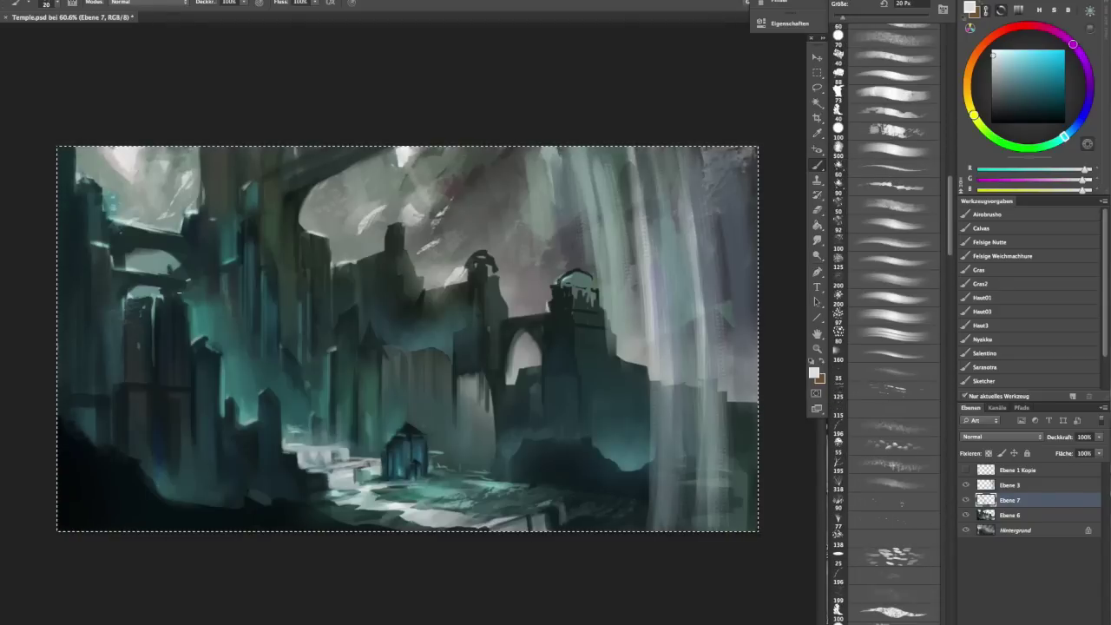
alt+click(405, 269)
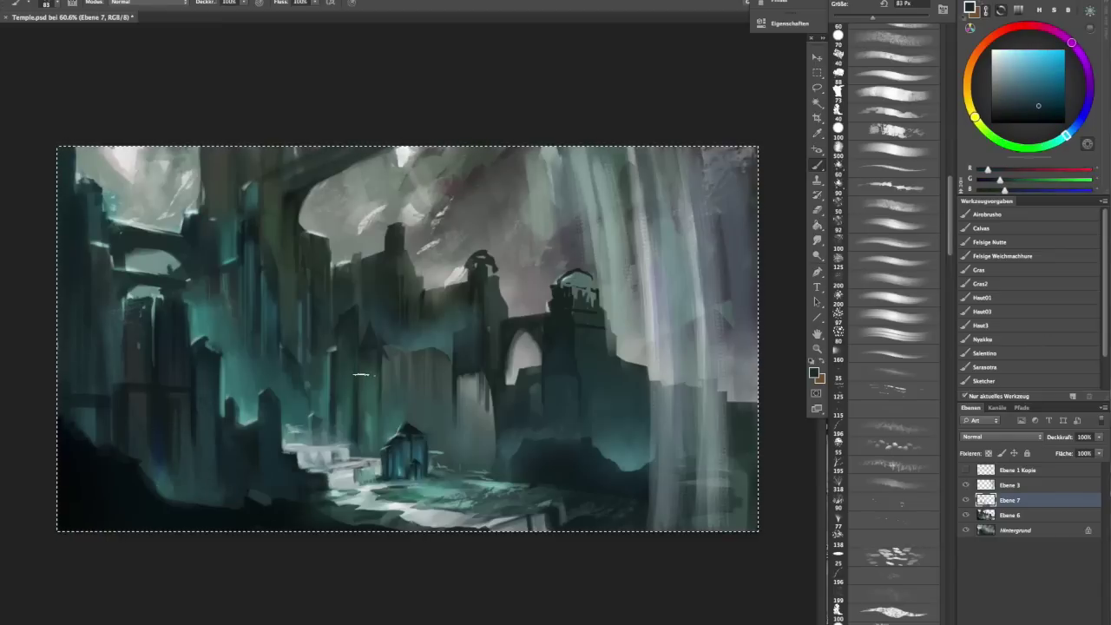
alt+click(320, 482)
ctrl+alt+click(98, 336)
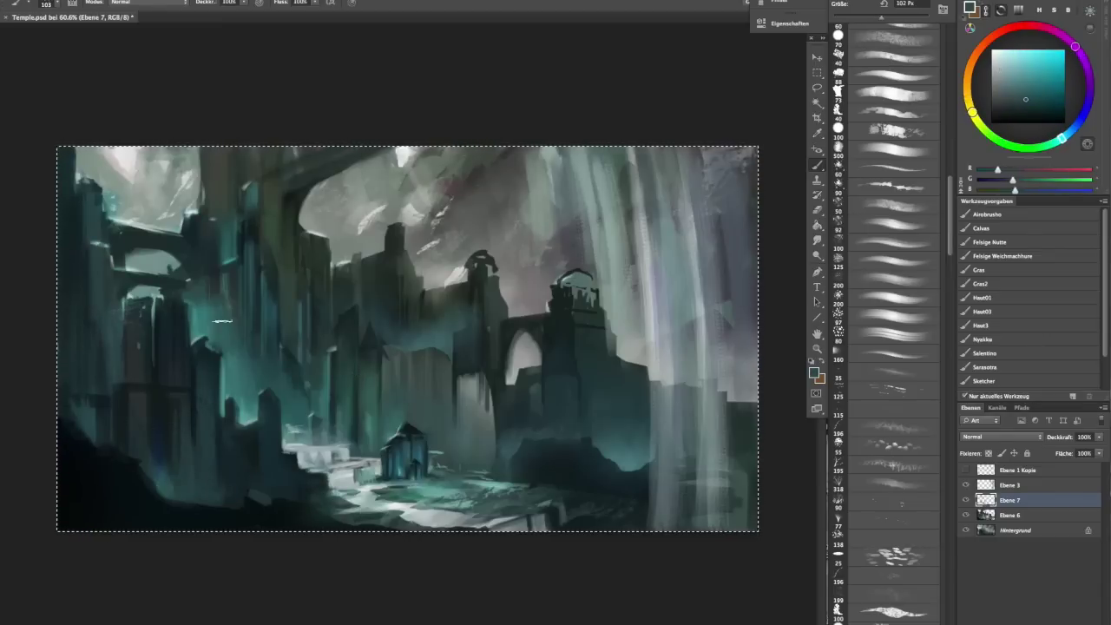
alt+click(210, 305)
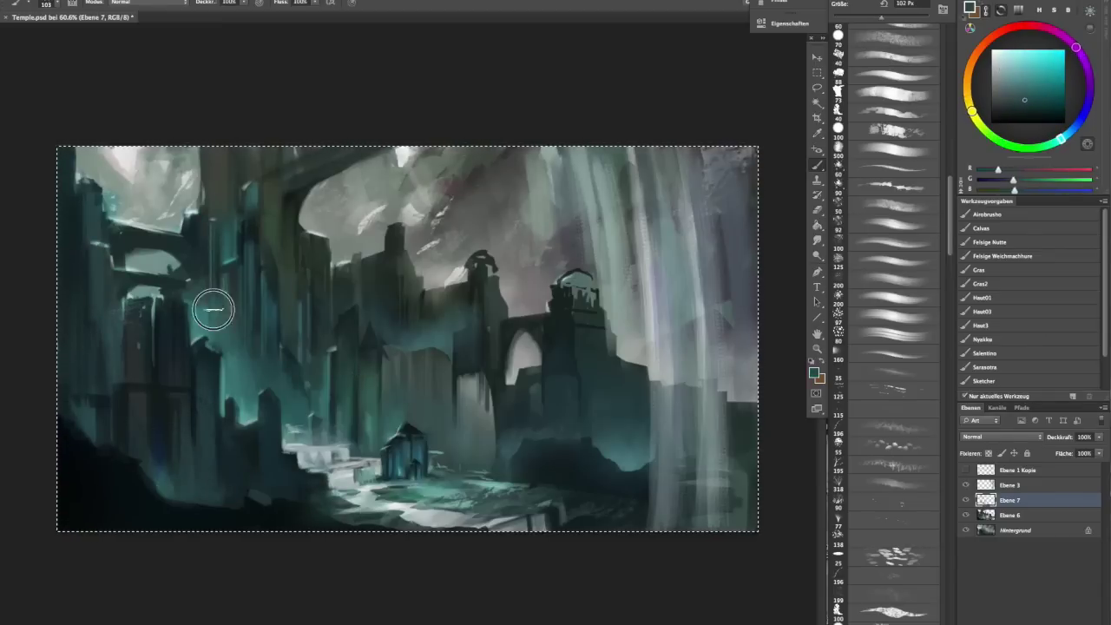
alt+click(202, 406)
drag(186, 422, 70, 461)
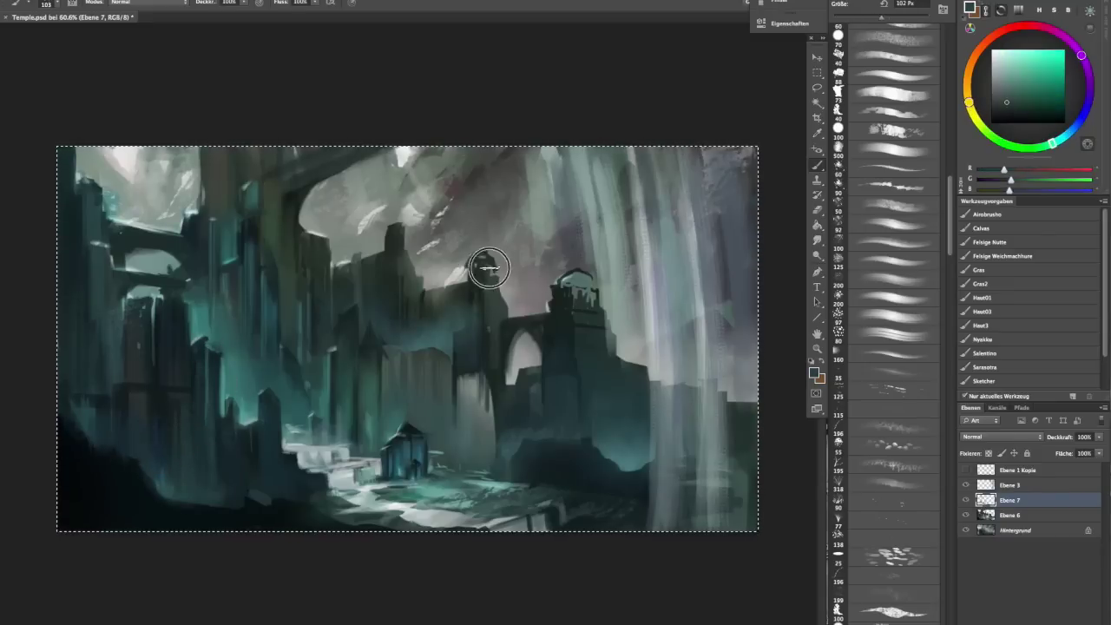
- Merge Ebene 7 with Ebene 6, then replace the thin arches on the two tower tops with jagged battlements using eraser and brush
alt+click(582, 321)
key(ctrl+e)
key(e)
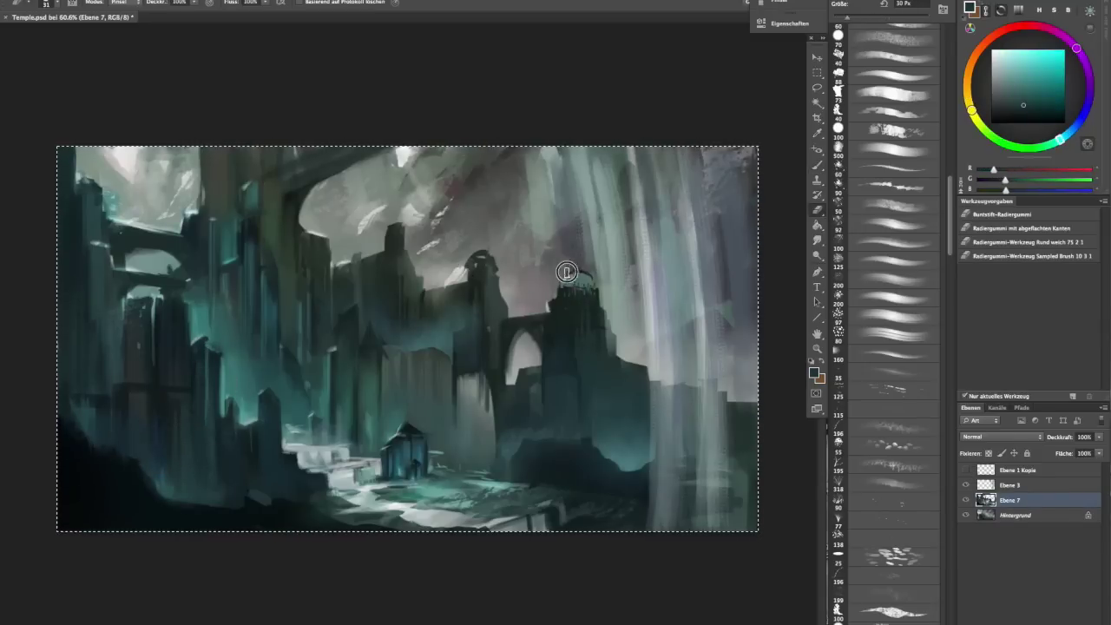
key(b)
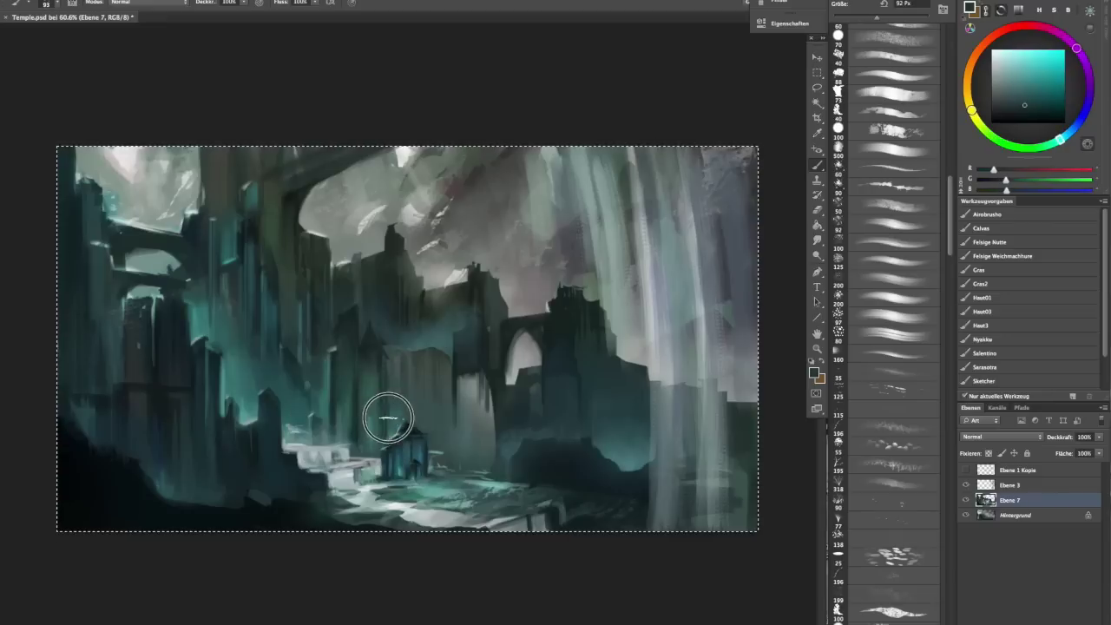
- Reshape the central tower into a pointed spire and narrow the pale wall gap beside it, using sampled tones and a 76 px brush
alt+click(443, 455)
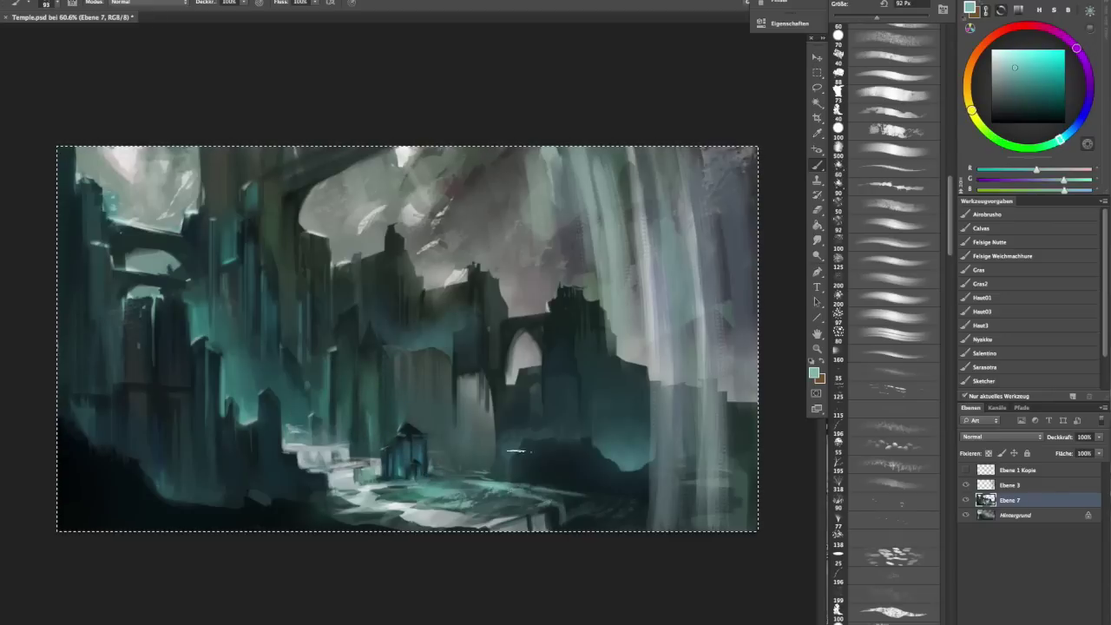
alt+click(486, 473)
alt+click(466, 361)
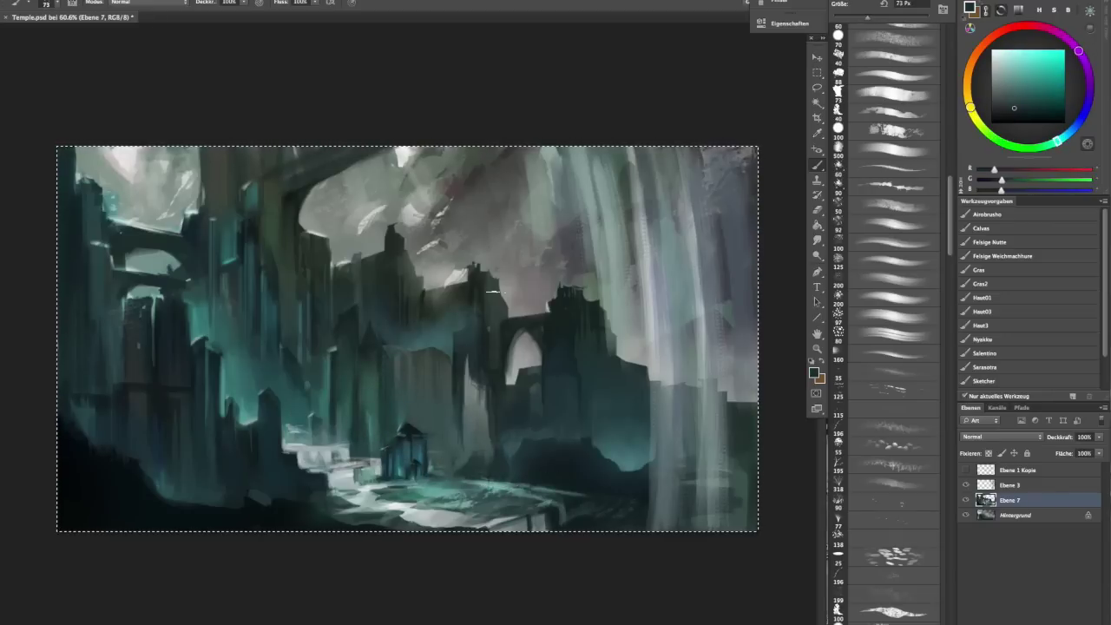
alt+click(438, 290)
alt+click(559, 317)
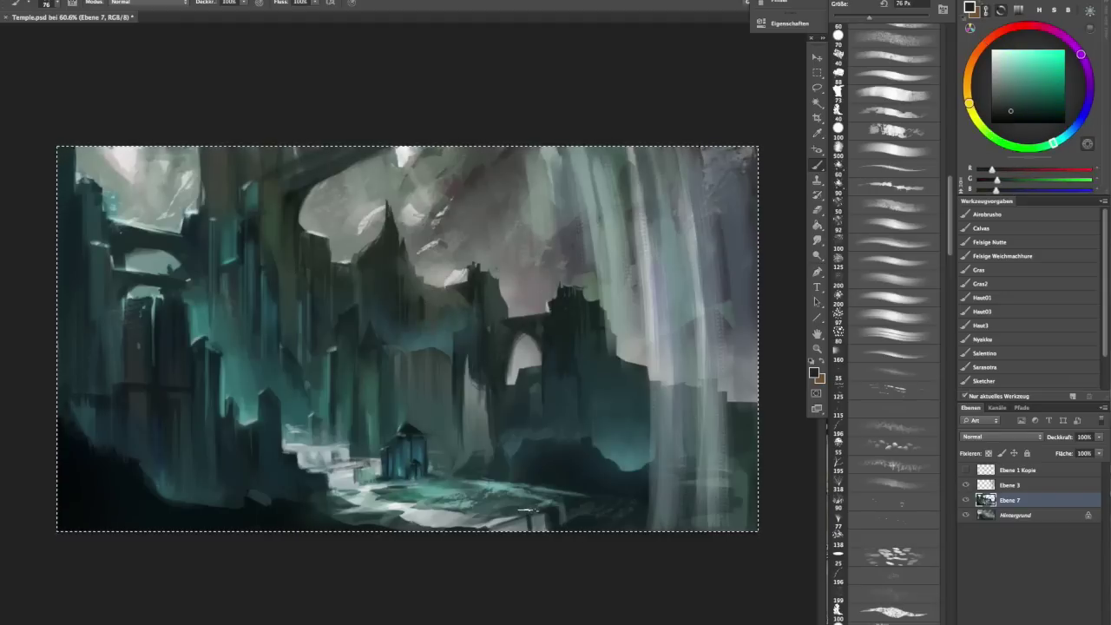
- Refine the double arched bridge's openings and railing with sampled grey-green and dark teal tones at about 70 px
alt+click(122, 264)
alt+click(141, 253)
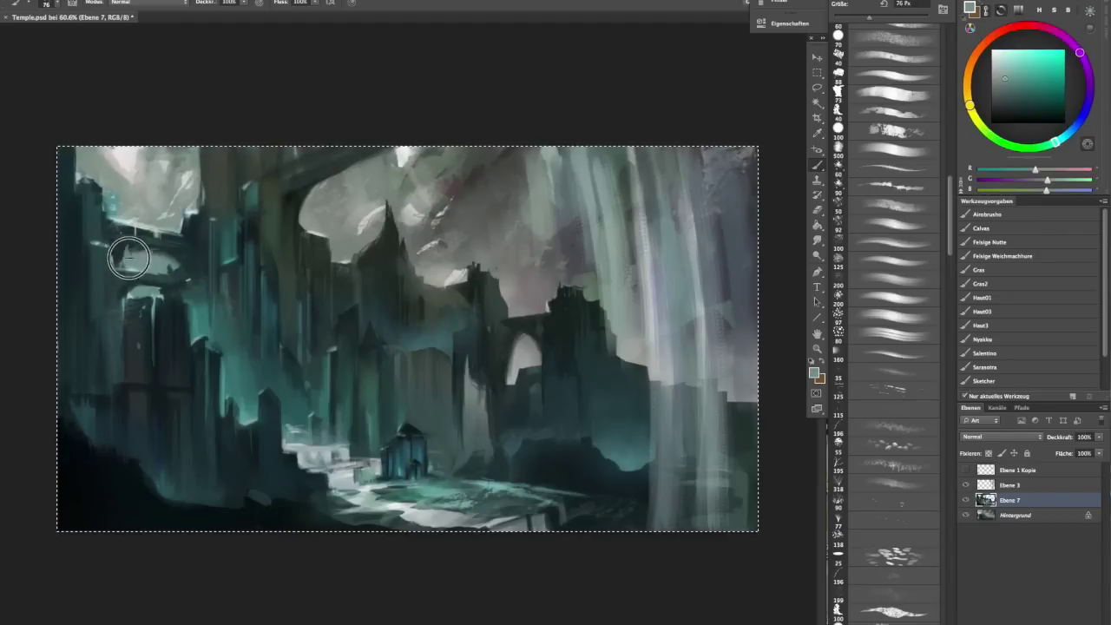
drag(213, 317, 178, 287)
alt+click(178, 286)
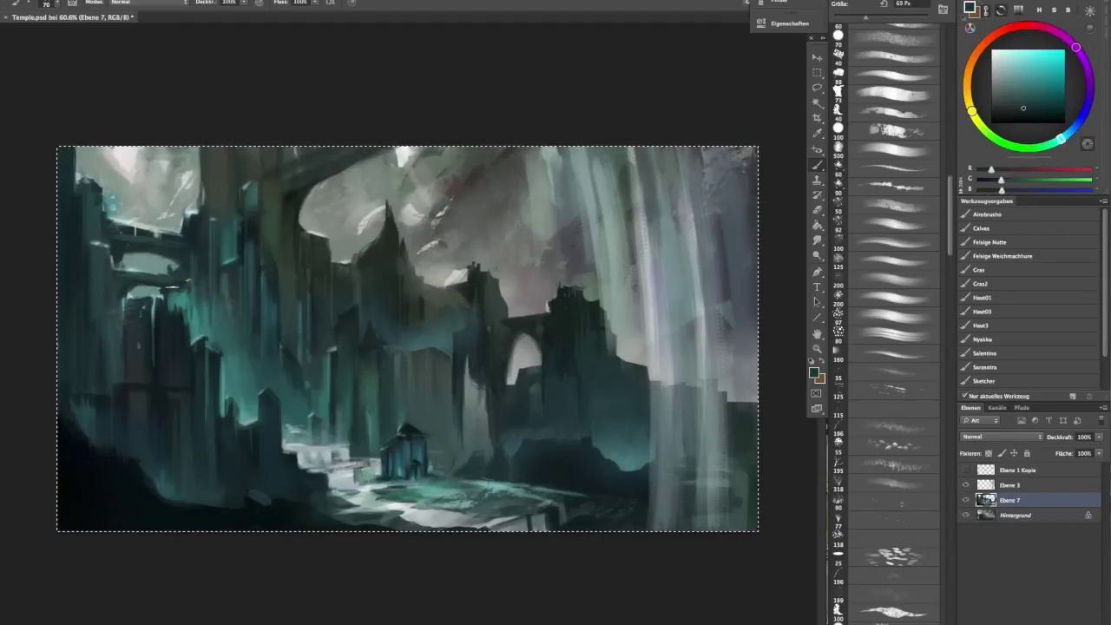
- Lock Ebene 7's transparent pixels and brush sampled grey-green mist over the bridge and pillars at 427 px
key(r)
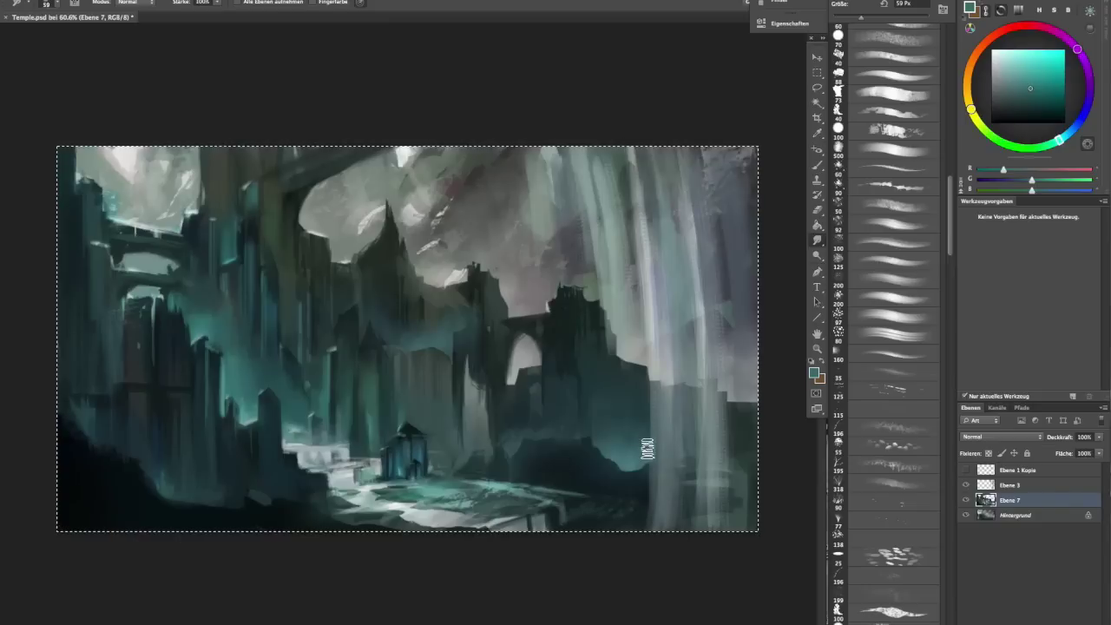
key(b)
alt+click(129, 441)
drag(279, 310, 227, 308)
alt+click(248, 168)
drag(248, 169, 248, 211)
alt+click(248, 211)
drag(182, 217, 174, 278)
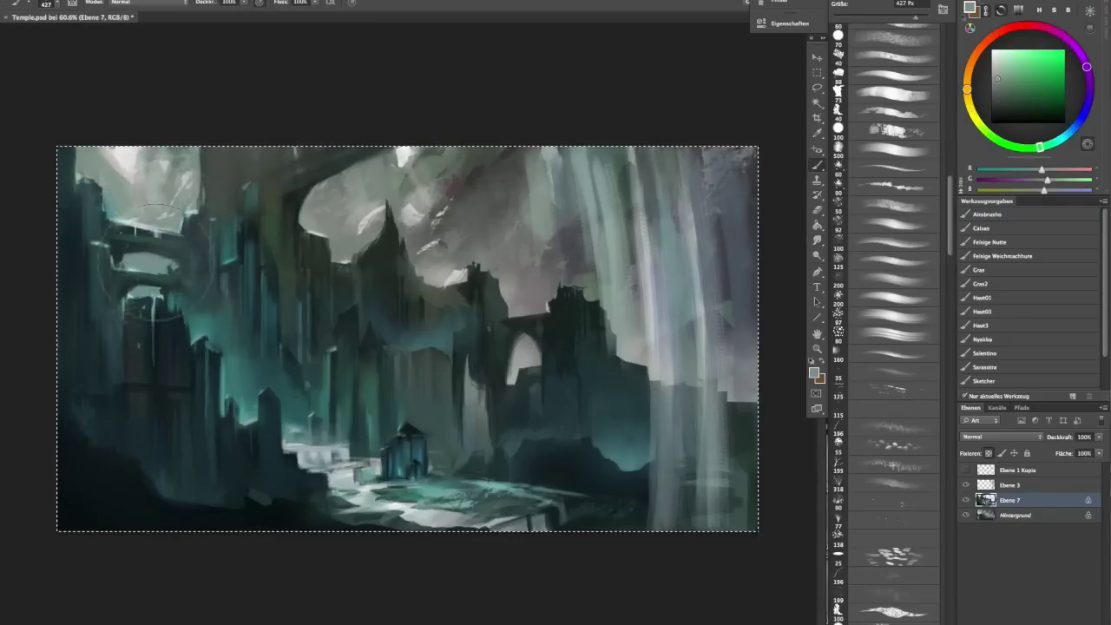
- Soften the central towers and the bridge area with sampled teal and pale grey mist, using 219 px and 193 px brushes
alt+click(573, 297)
mouse_move(431, 295)
mouse_down()
mouse_move(386, 284)
mouse_move(396, 284)
mouse_up()
alt+click(365, 222)
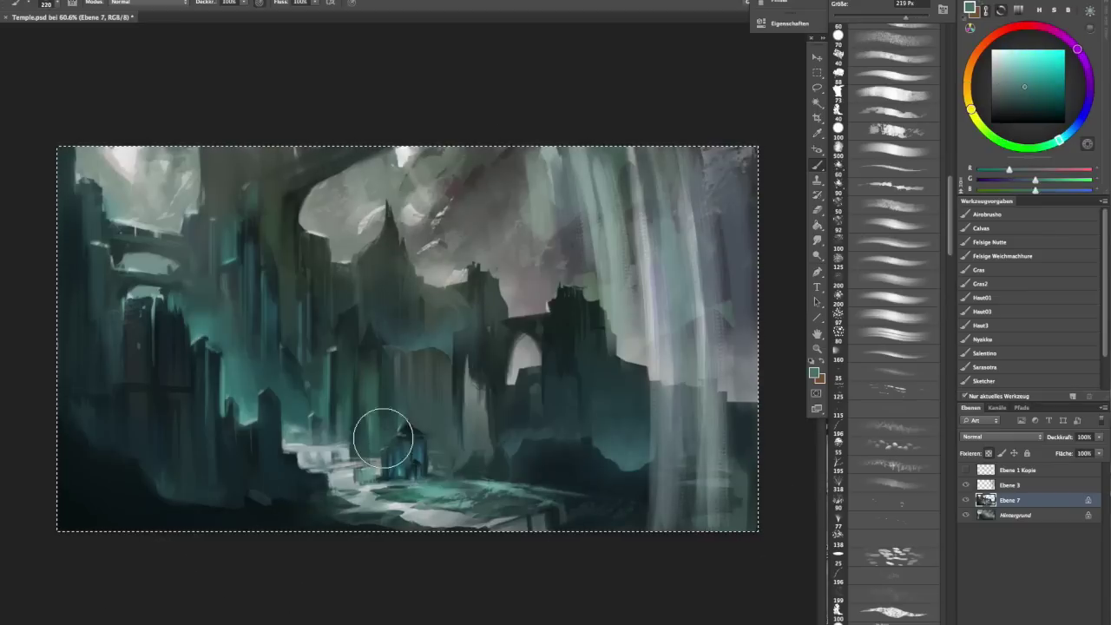
alt+click(287, 442)
drag(288, 442, 198, 324)
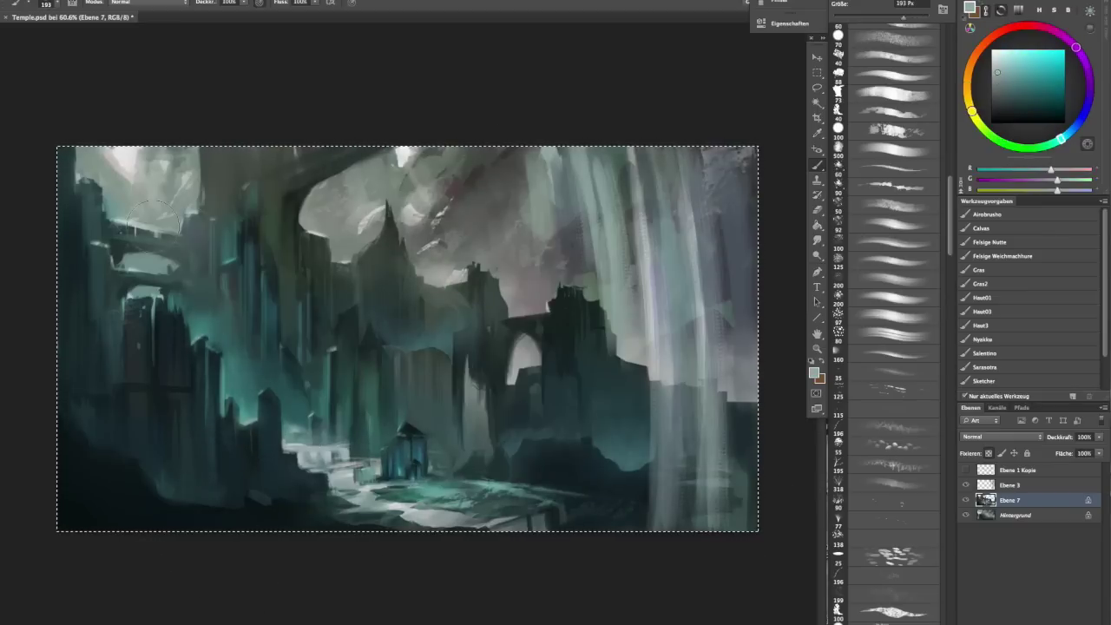
- Deepen the contrast of Ebene 7 with a Curves adjustment
scroll(464, 260, down, 5)
scroll(337, 207, up, 3)
key(super+m)
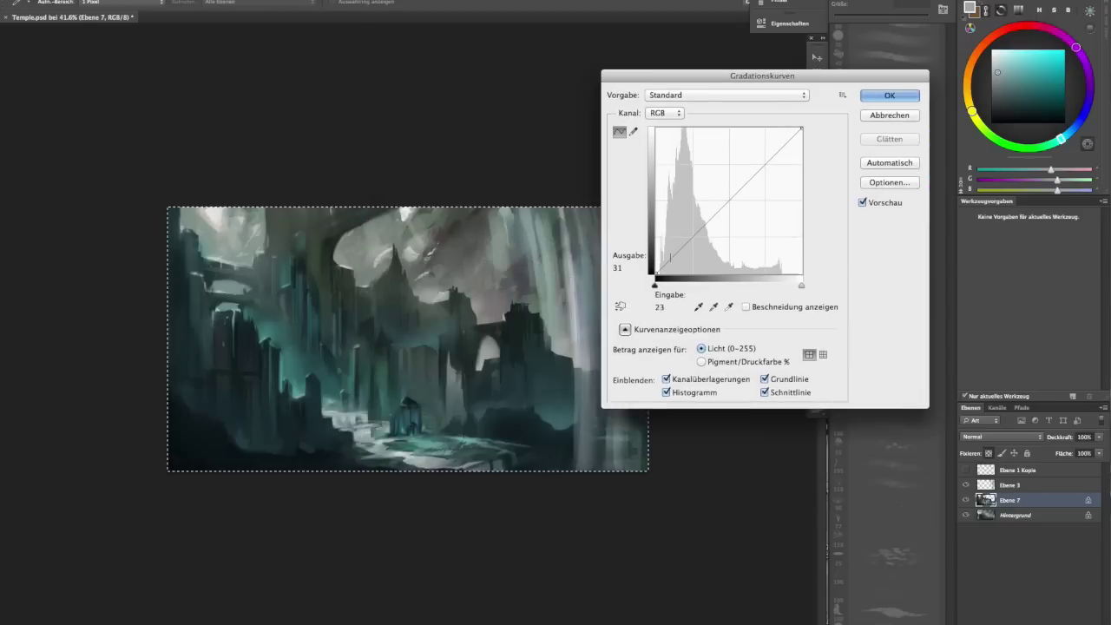
key(Return)
key(super+0)
- Sharpen the small house's roof and upper walls on Ebene 7 with sampled dark blues, using 12 px and 8 px brushes
click(1015, 514)
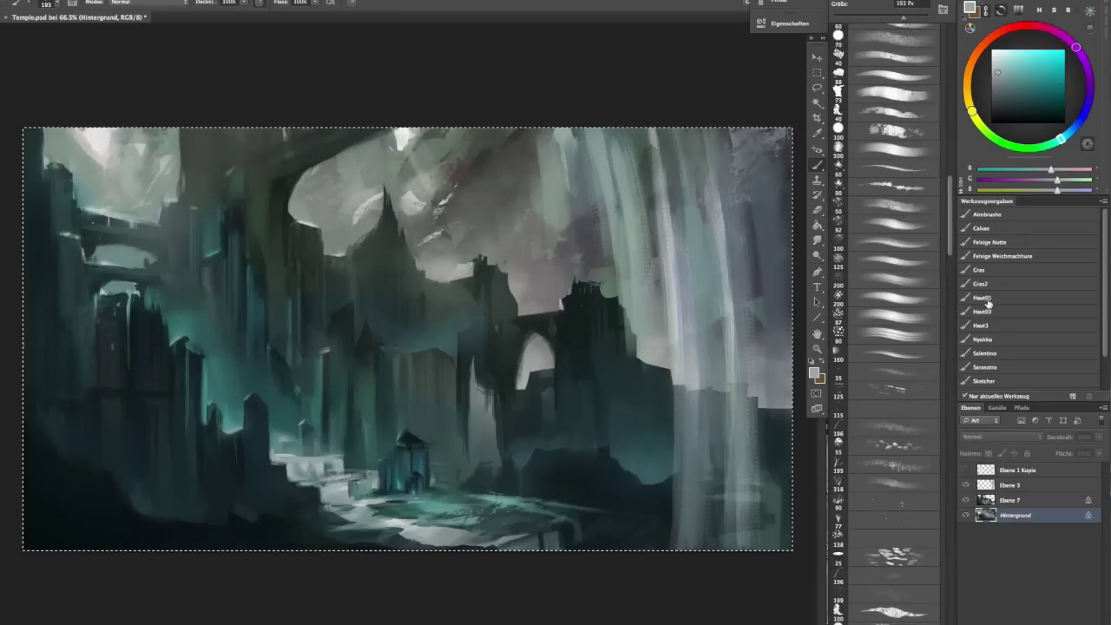
scroll(446, 486, up, 3)
mouse_move(377, 397)
mouse_down()
mouse_move(303, 414)
mouse_move(313, 417)
mouse_up()
alt+click(312, 416)
key(alt+bracketright)
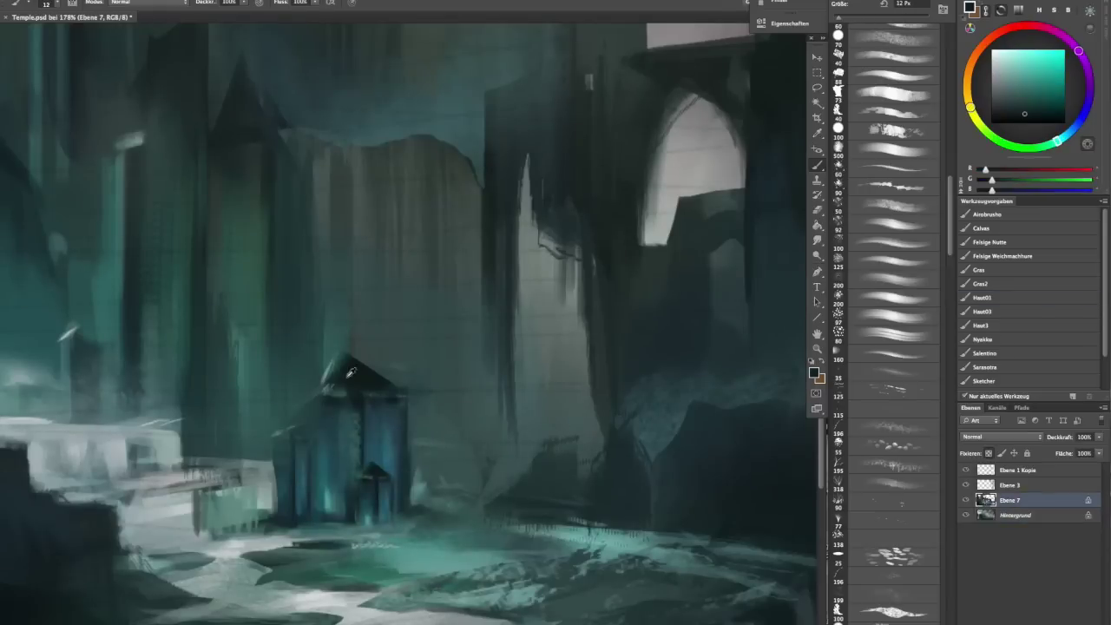
alt+click(362, 416)
alt+click(363, 438)
alt+click(396, 449)
drag(346, 396, 321, 460)
alt+click(323, 486)
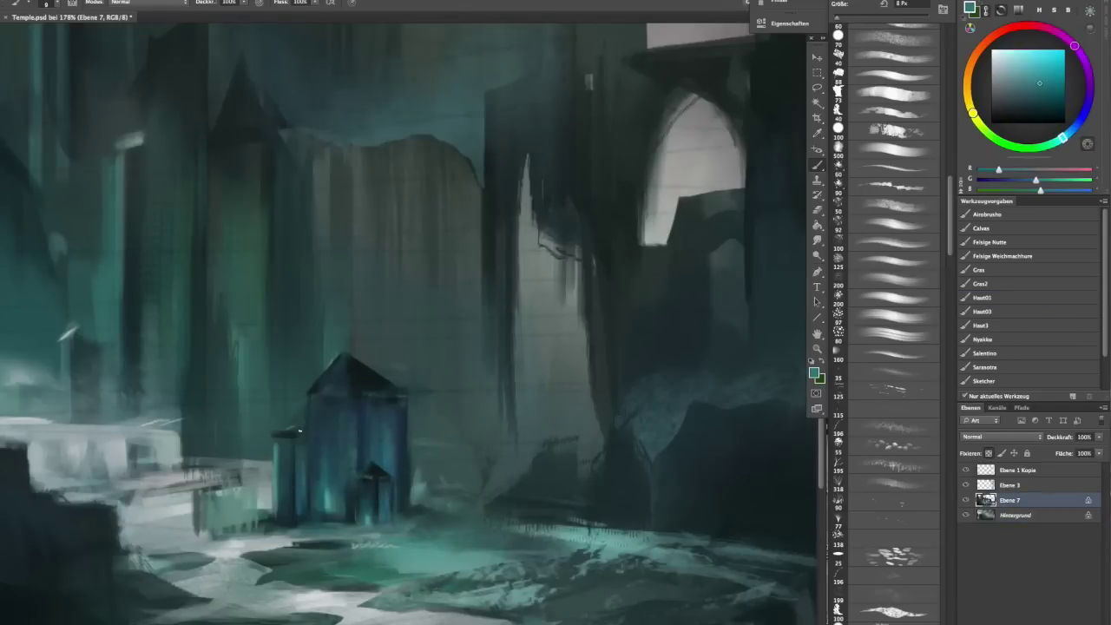
- Give the small house's side annex a sloped roof and refine its base and doorway with sampled teals at 8 px
alt+click(326, 521)
alt+click(326, 521)
alt+click(309, 523)
alt+click(355, 522)
alt+click(317, 380)
drag(279, 433, 299, 422)
alt+click(321, 489)
alt+click(322, 488)
alt+click(282, 529)
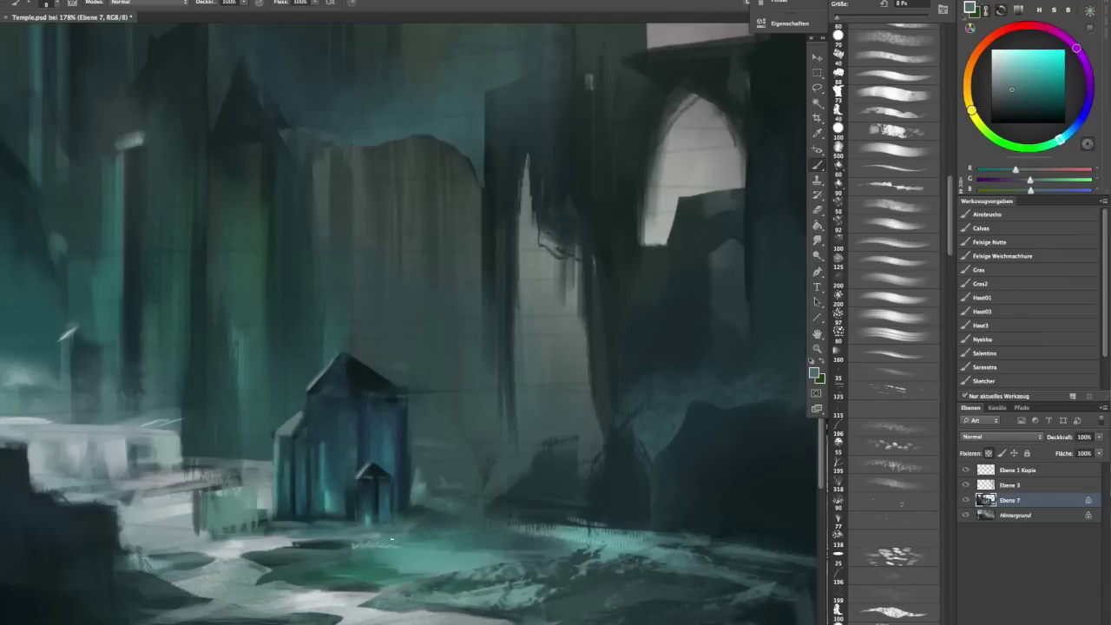
- Darken the small house's far wall with sampled blue-green tones, enlarging the textured brush to 39 px
alt+click(407, 417)
key(bracketright)
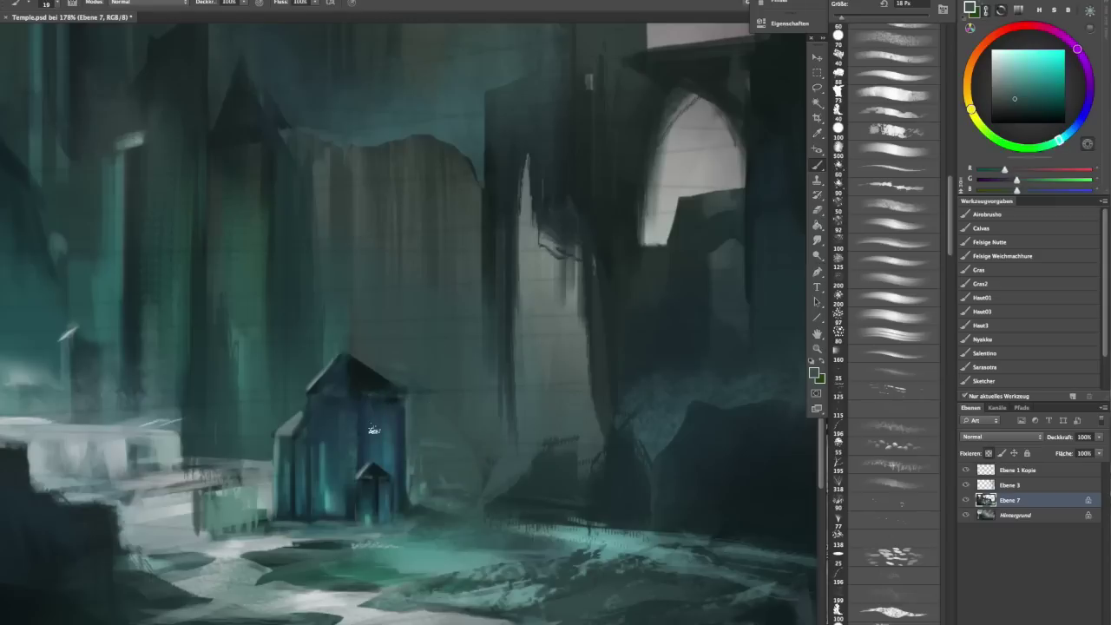
alt+click(388, 418)
key(bracketright)
key(bracketright)
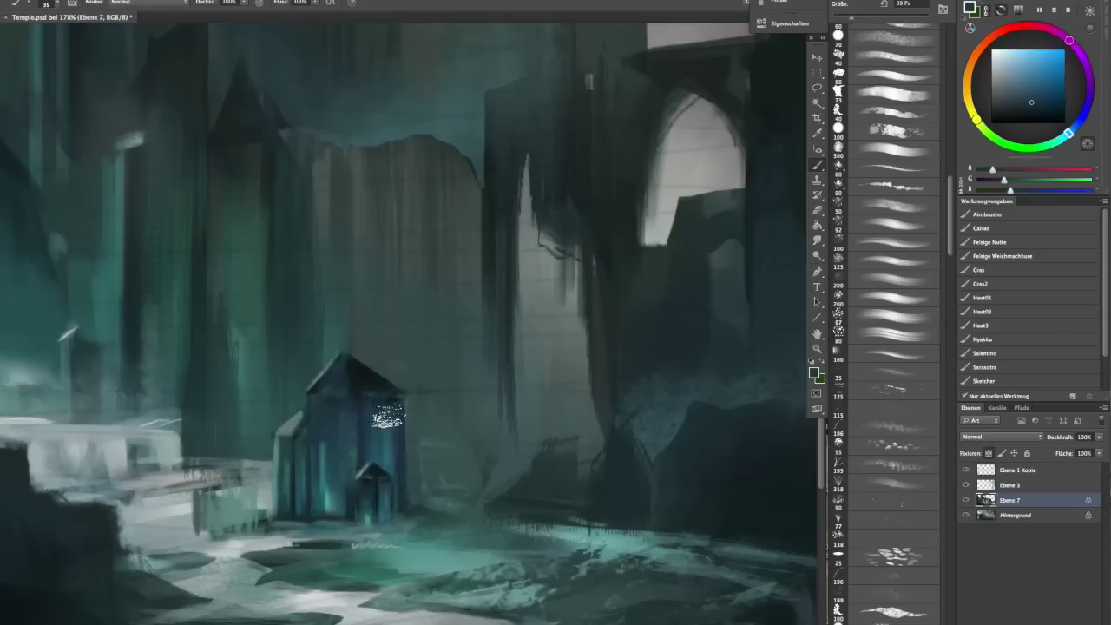
- Touch up the ground edge beside the small house with sampled blue and teal tones, using a 21 px brush
scroll(393, 575, down, 3)
alt+click(426, 479)
key(bracketleft)
key(bracketleft)
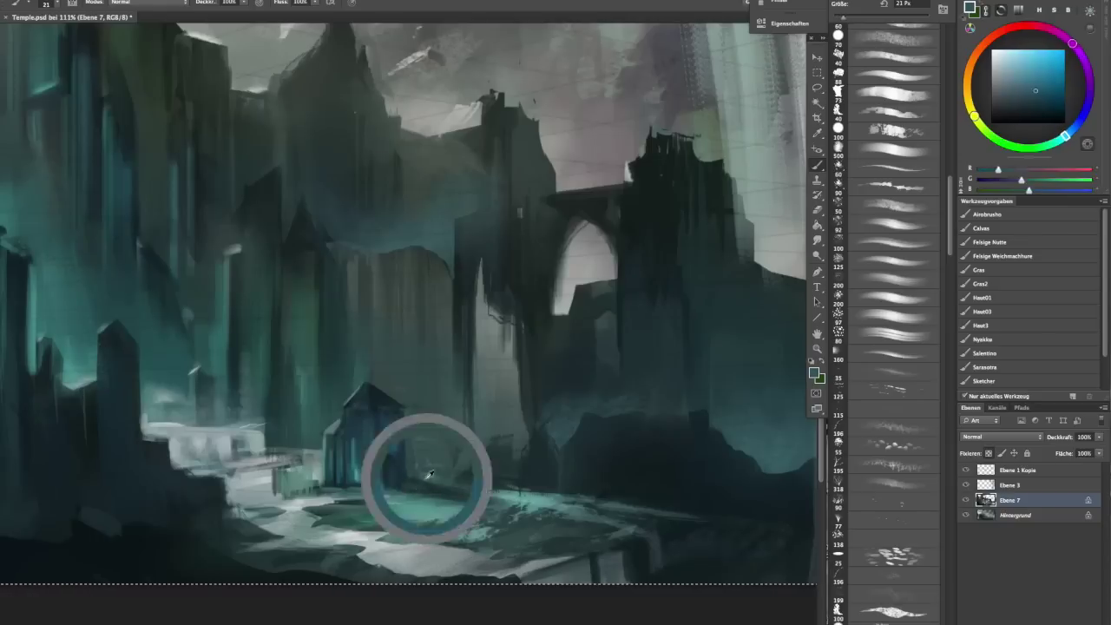
alt+click(496, 510)
- Flip the canvas horizontally and sample a dark blue near the small house for a 15 px brush
scroll(495, 510, down, 4)
key(ctrl+alt+h)
key(bracketright)
key(bracketright)
alt+click(414, 478)
scroll(495, 421, up, 3)
key(bracketleft)
key(bracketleft)
key(bracketleft)
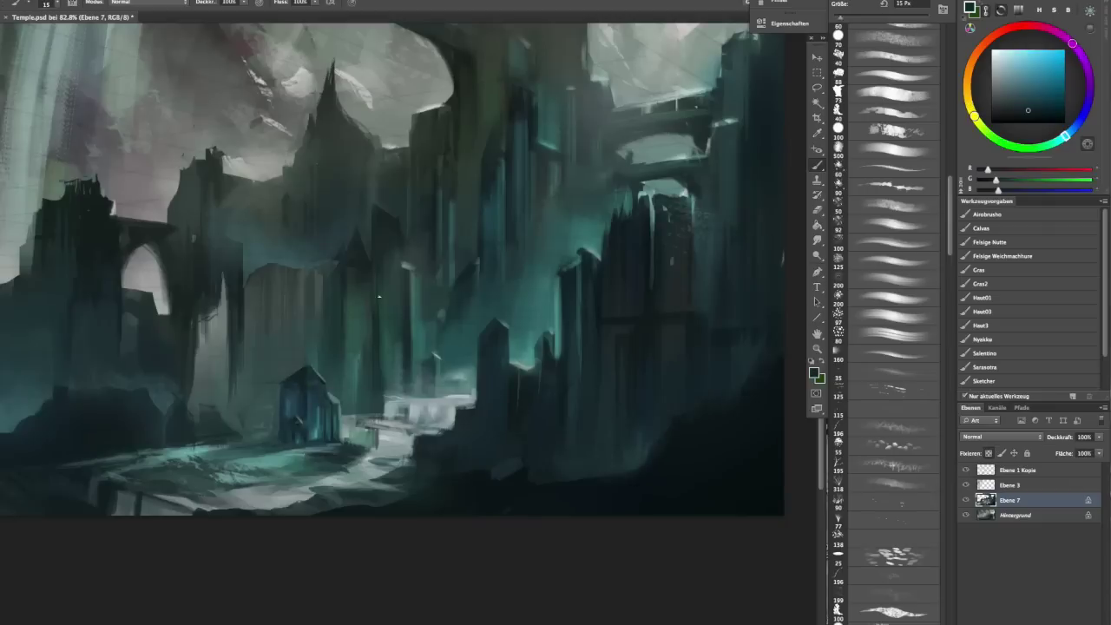
- Copy the lassoed small house to new layer Ebene 8, transform it among the pillars behind, and blend it with Aufhellen and a mask
key(l)
drag(334, 341, 339, 345)
key(ctrl+j)
mouse_move(310, 390)
mouse_down()
mouse_move(235, 390)
mouse_move(365, 408)
mouse_move(431, 259)
mouse_move(252, 364)
mouse_move(441, 305)
mouse_move(401, 281)
mouse_up()
key(ctrl+t)
key(Return)
key(shift+alt+g)
key(ctrl+m)
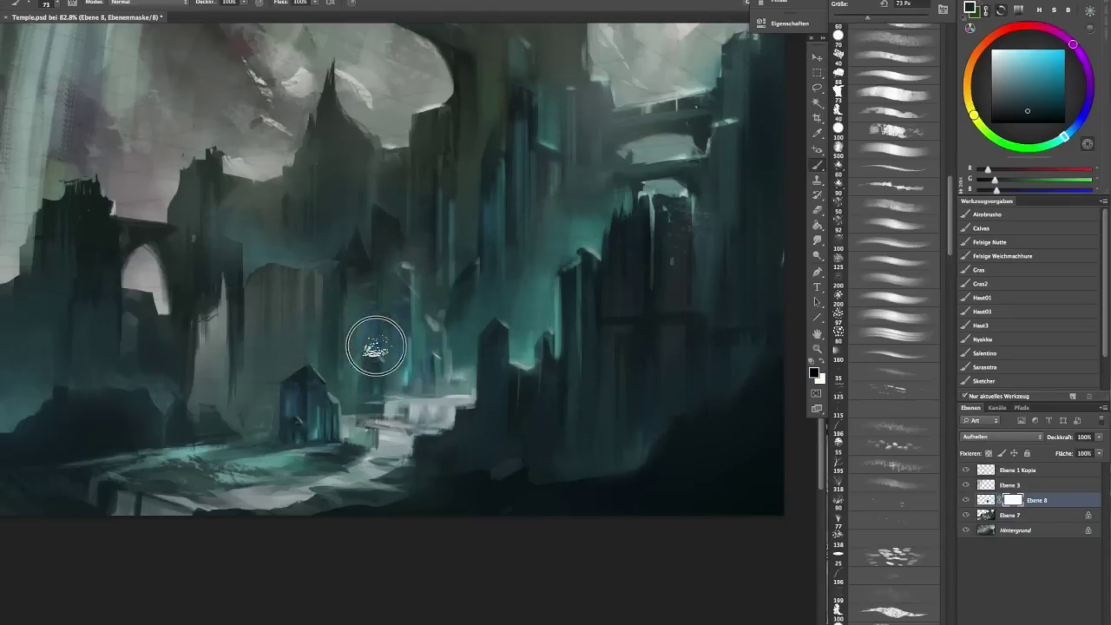
- Duplicate the masked house layer, position the copy over the tall pillars, and merge it with Ebene 8
key(ctrl+j)
key(v)
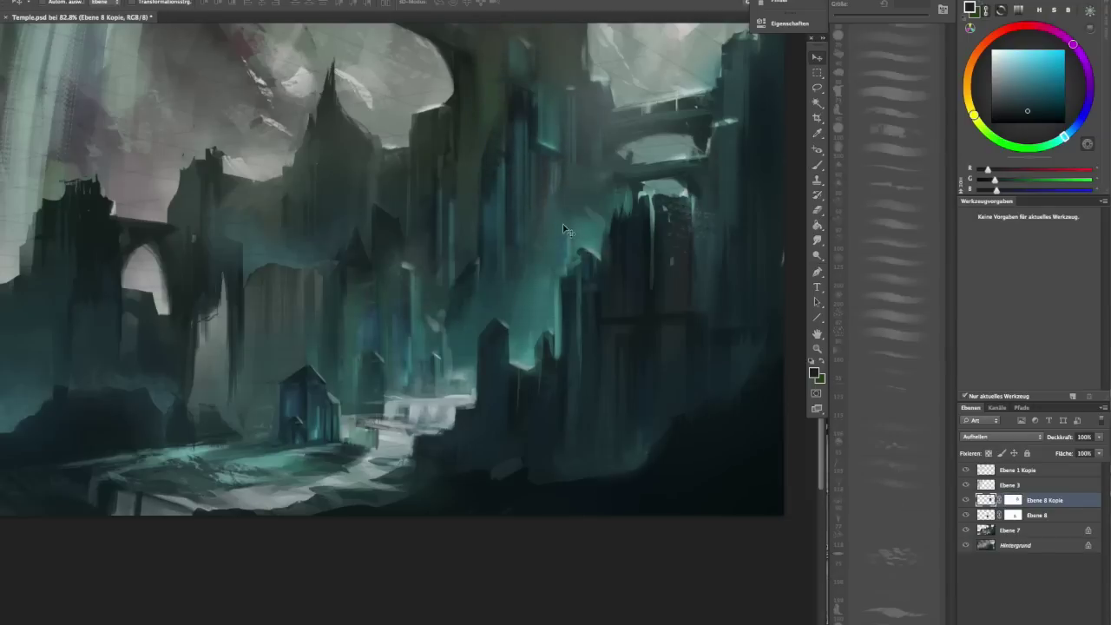
key(ctrl+e)
key(b)
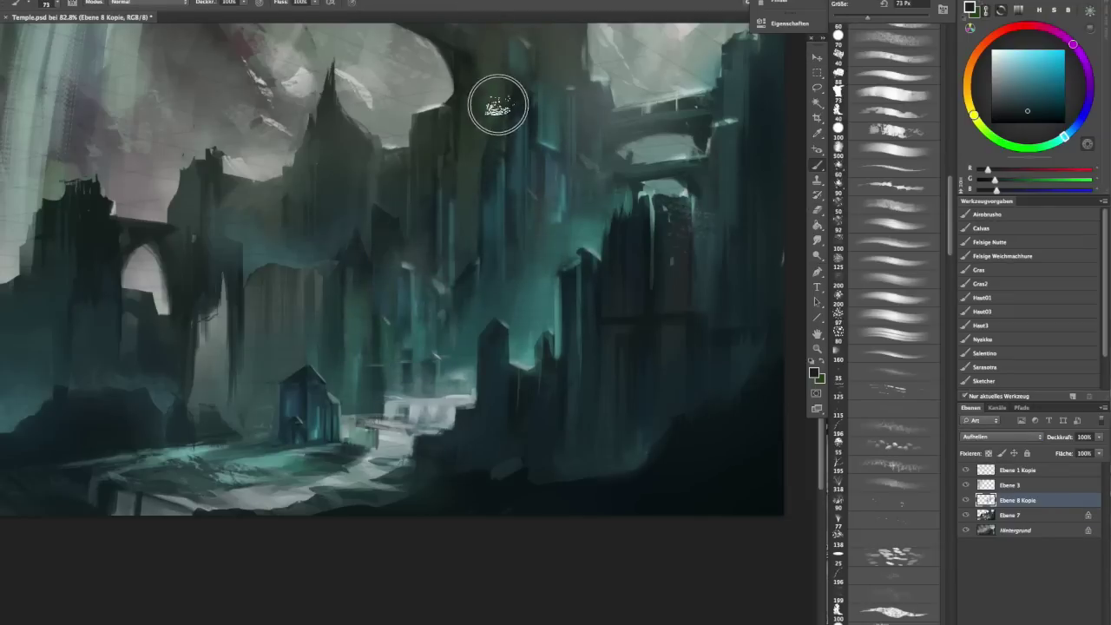
- Duplicate the merged Ebene 8 Kopie layer and enlarge the brush to 173 px
scroll(547, 154, down, 5)
scroll(547, 154, up, 3)
key(ctrl+j)
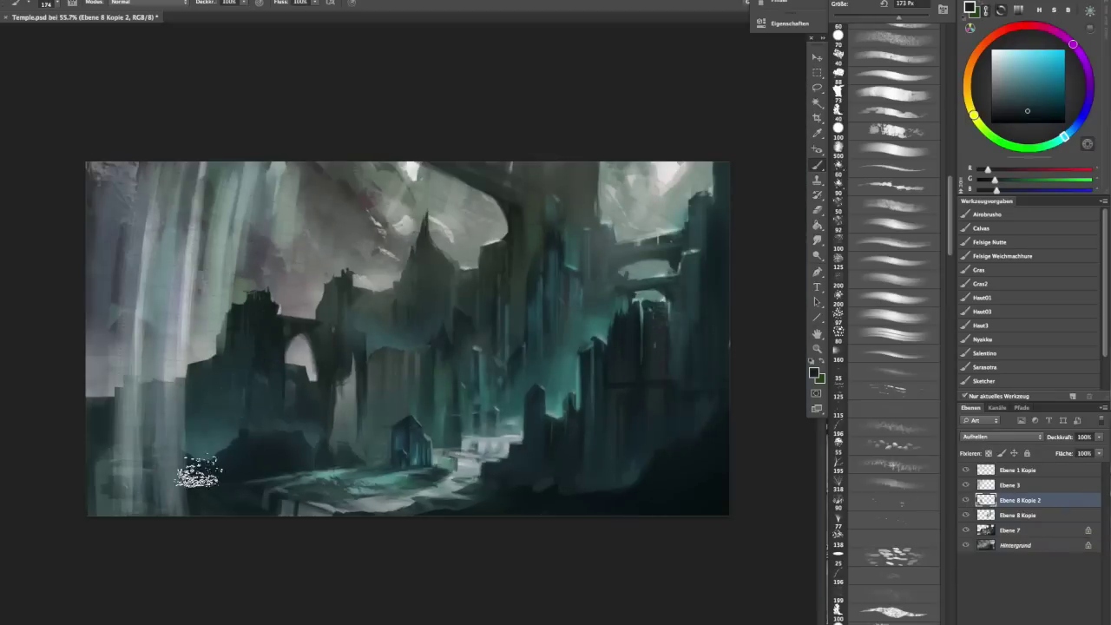
- Merge the duplicated house layers with Ebene 7 and add a new layer above in Hartes Licht mode
shift+click(1055, 533)
key(ctrl+e)
key(ctrl+shift+alt+n)
key(shift+alt+h)
- Paint a soft teal glow around the small house with a 286 px brush and tone it down with the eraser
drag(446, 385, 468, 382)
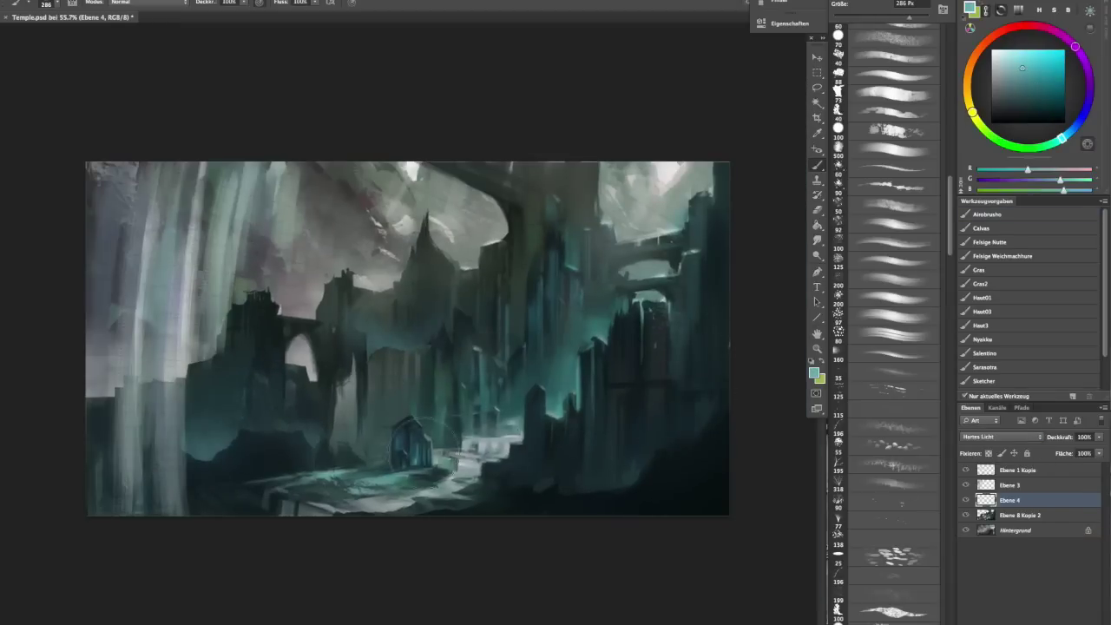
drag(417, 441, 437, 441)
drag(408, 438, 437, 441)
key(e)
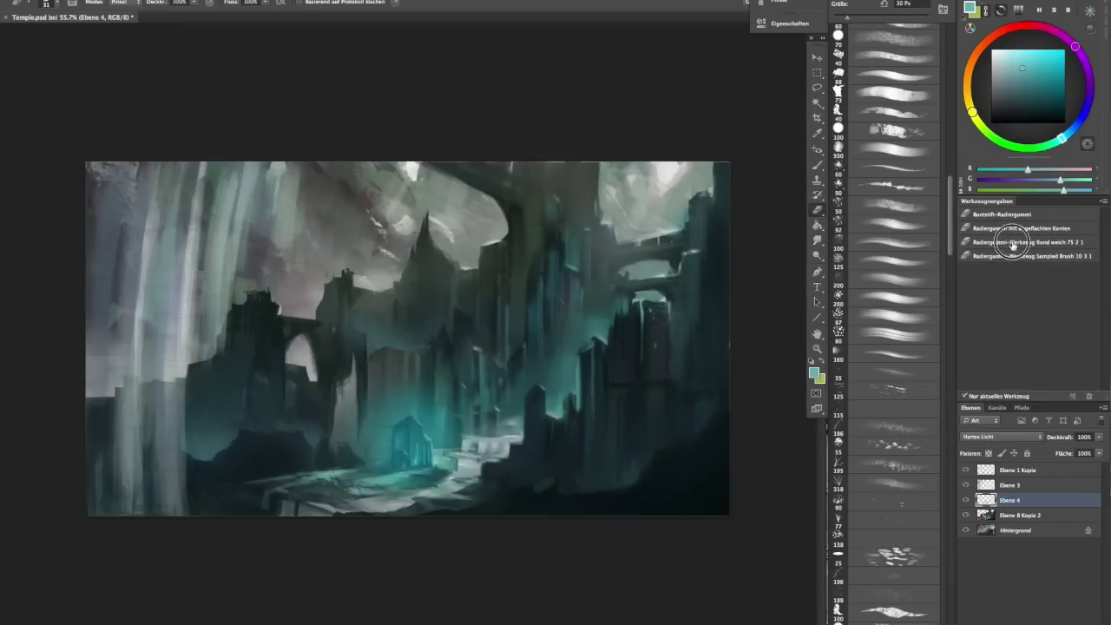
key(ctrl+minus)
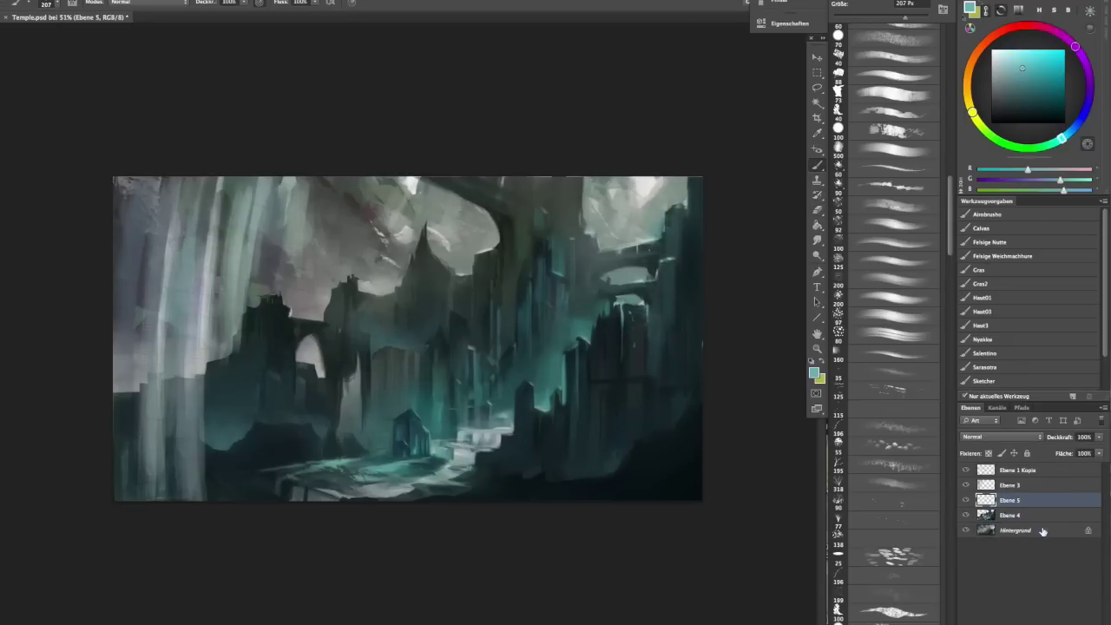
- Paint pale teal light rays around the small house on Ebene 6 in Hartes Licht mode, then trim them with the eraser
key(ctrl+m)
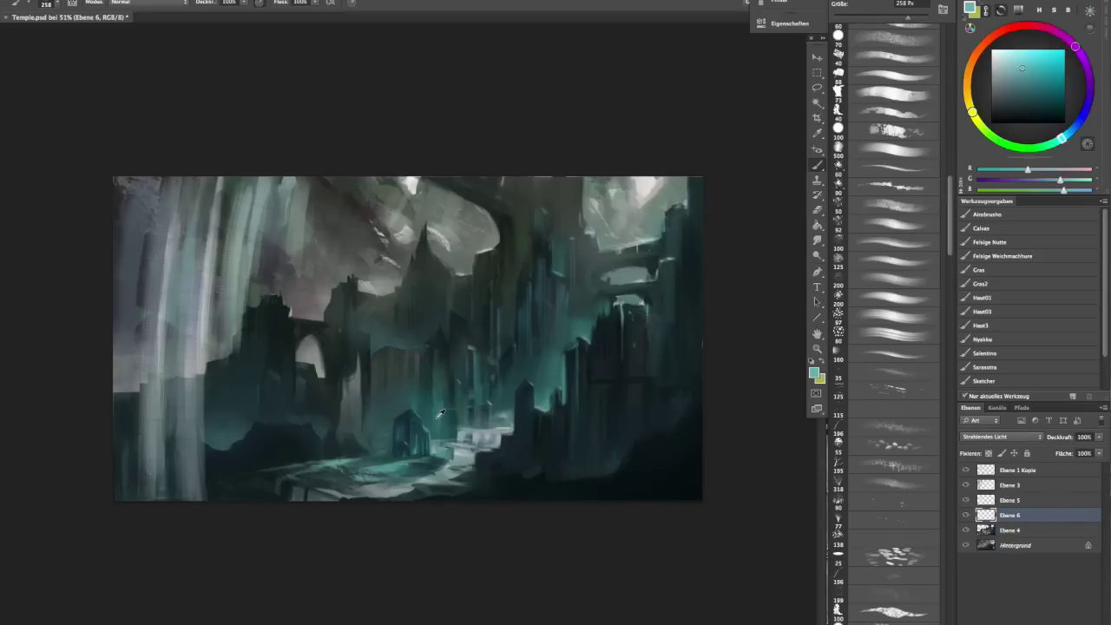
drag(409, 422, 397, 426)
key(ctrl+a)
key(period)
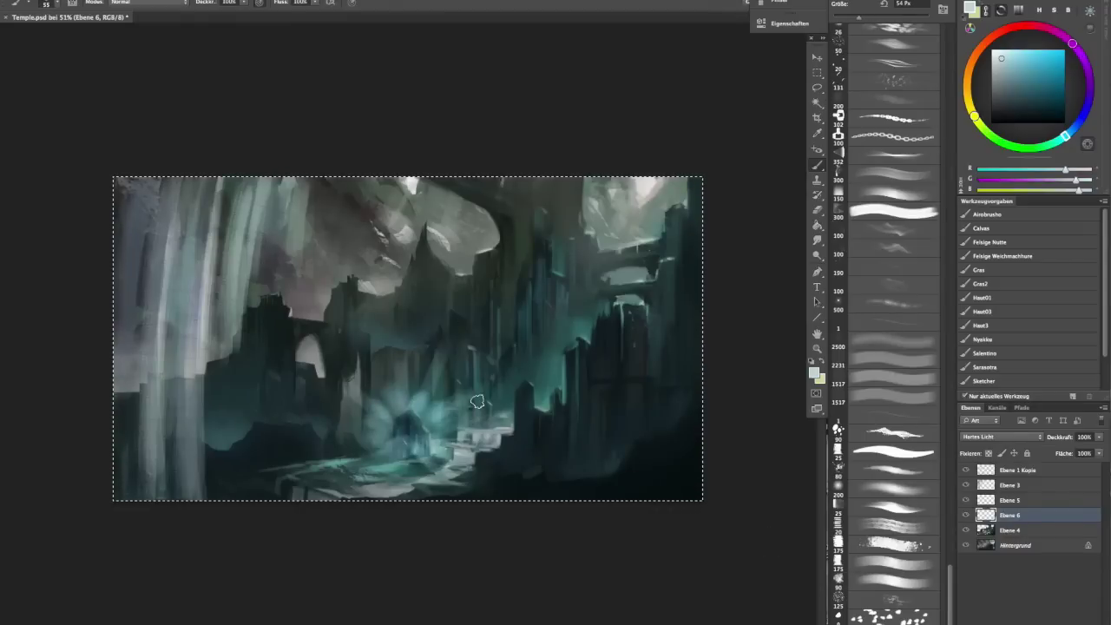
alt+click(408, 460)
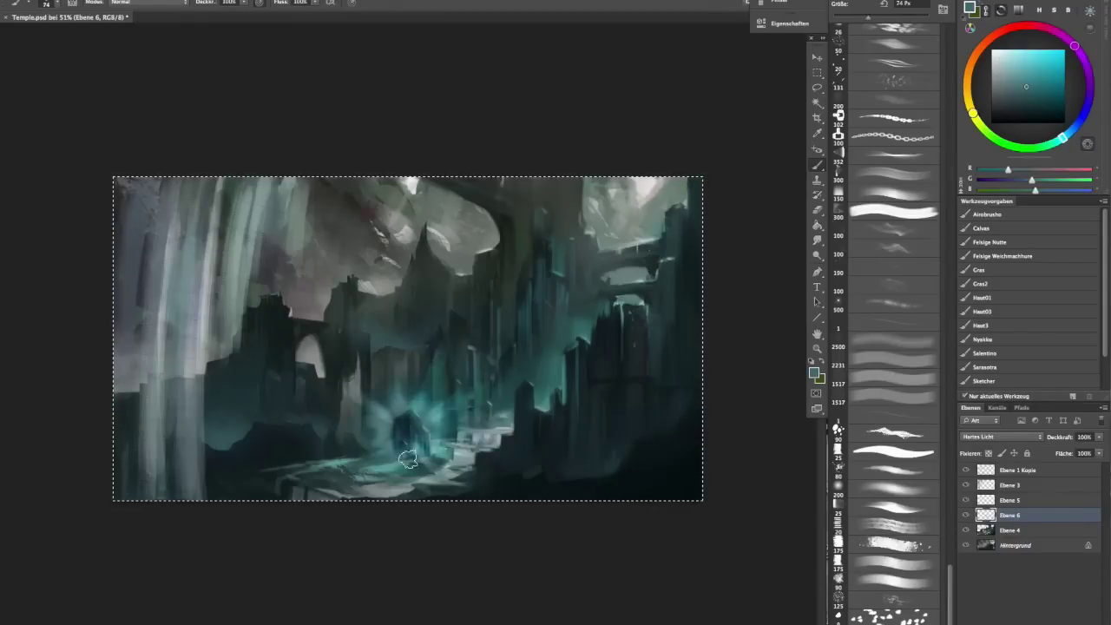
key(e)
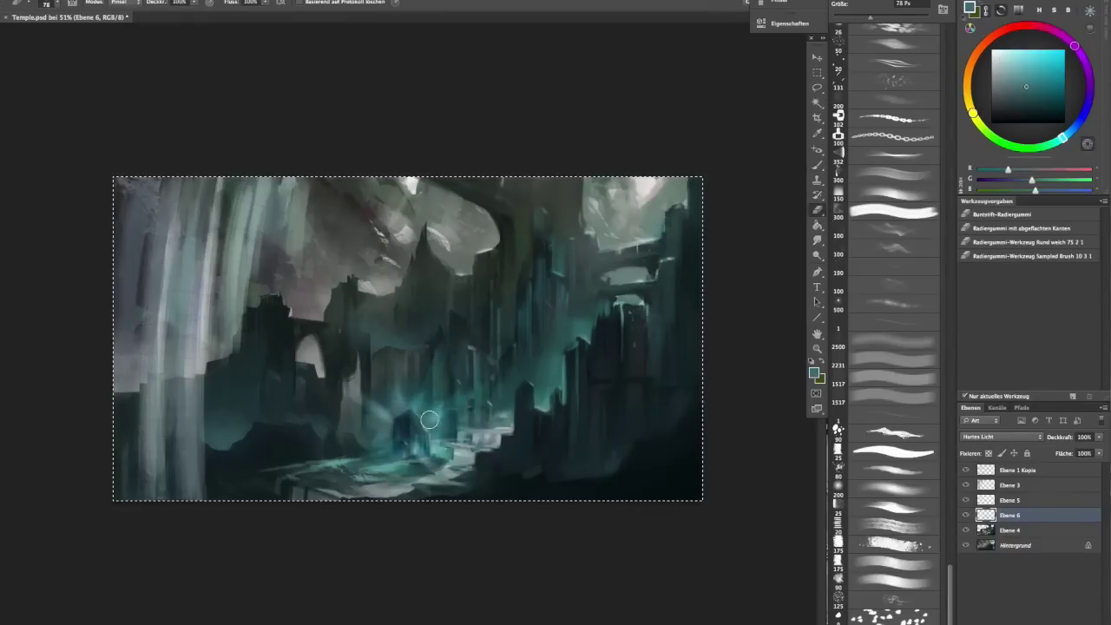
- Sample dark teal near the steps for a 58 px brush and merge Ebene 6 with Ebene 4
key(b)
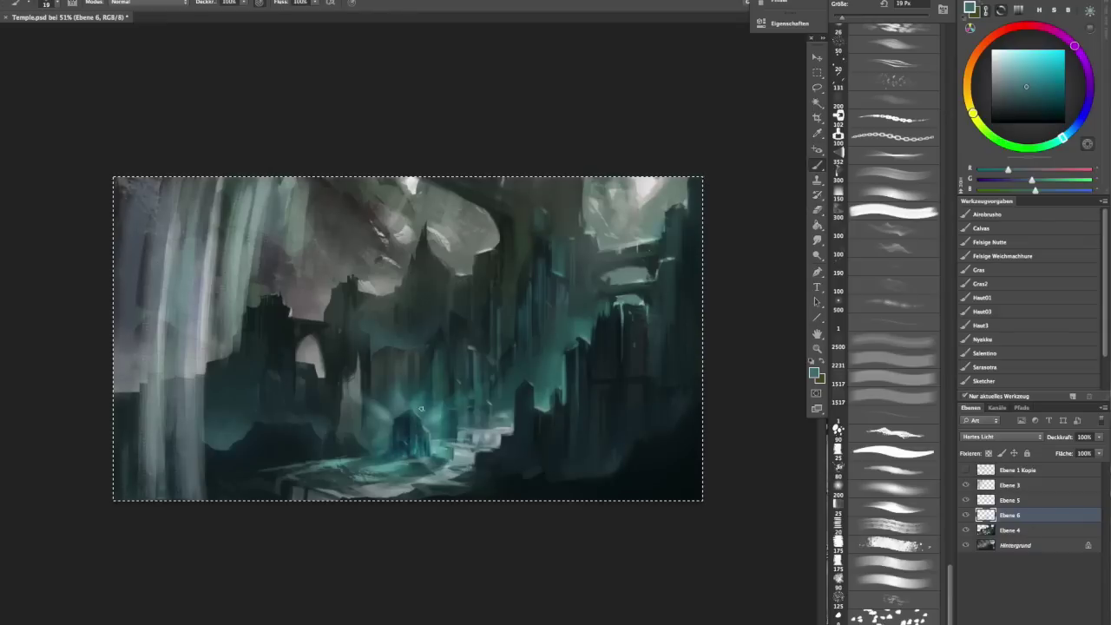
alt+click(494, 447)
key(bracketright)
key(bracketright)
key(bracketright)
key(bracketright)
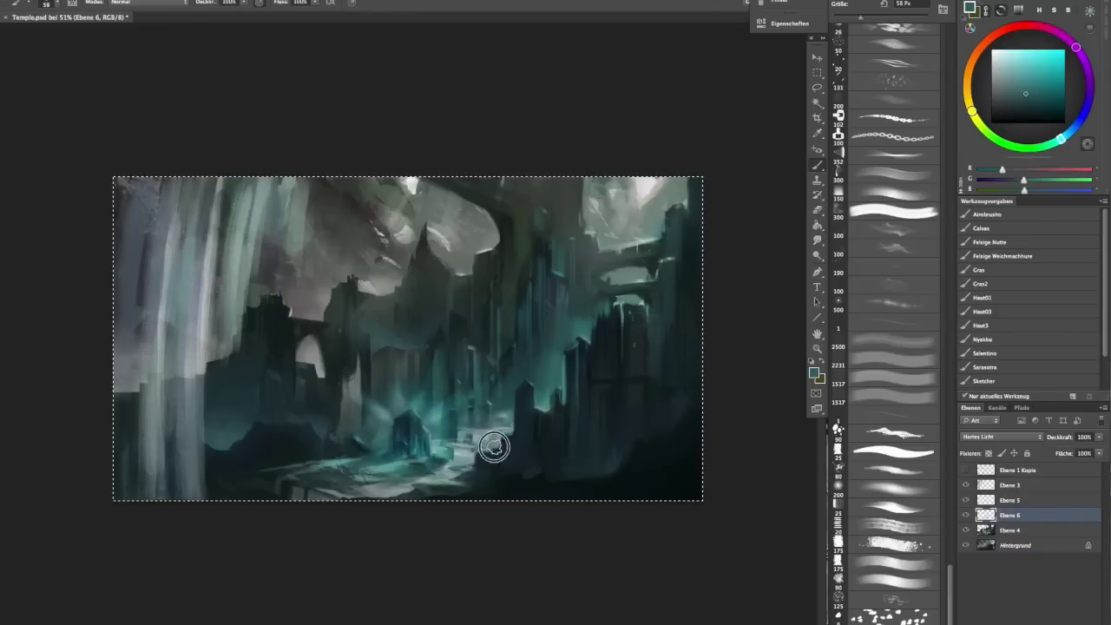
key(ctrl+e)
- Touch up the ground beside the small house with sampled light and dark teals using a 23 px brush
alt+click(385, 446)
key(F5)
key(F5)
alt+click(383, 441)
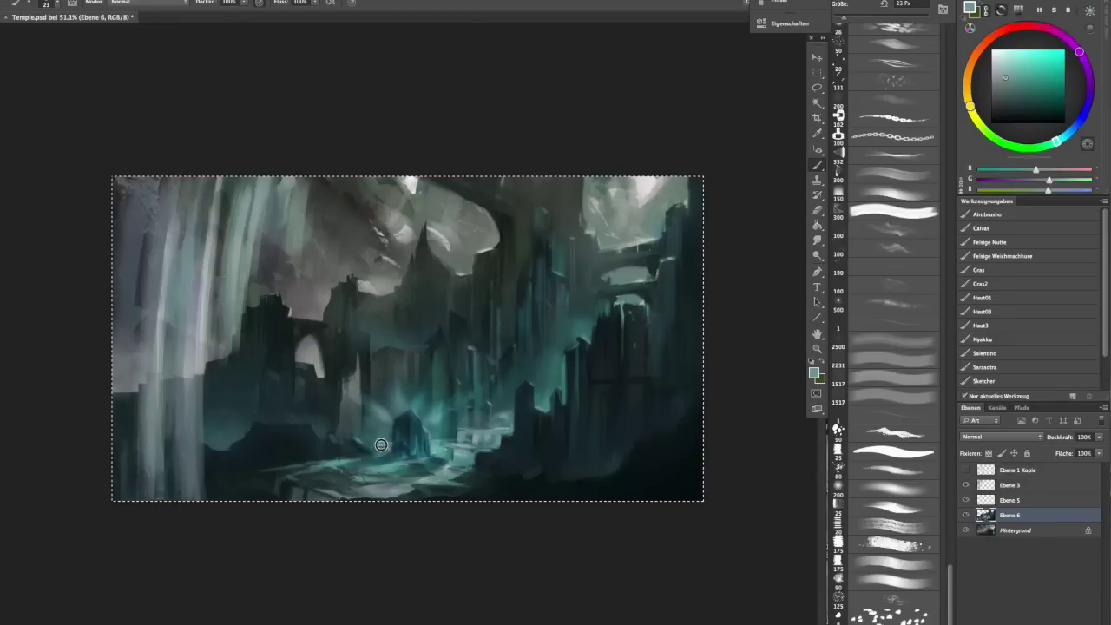
alt+click(277, 484)
scroll(277, 483, down, 5)
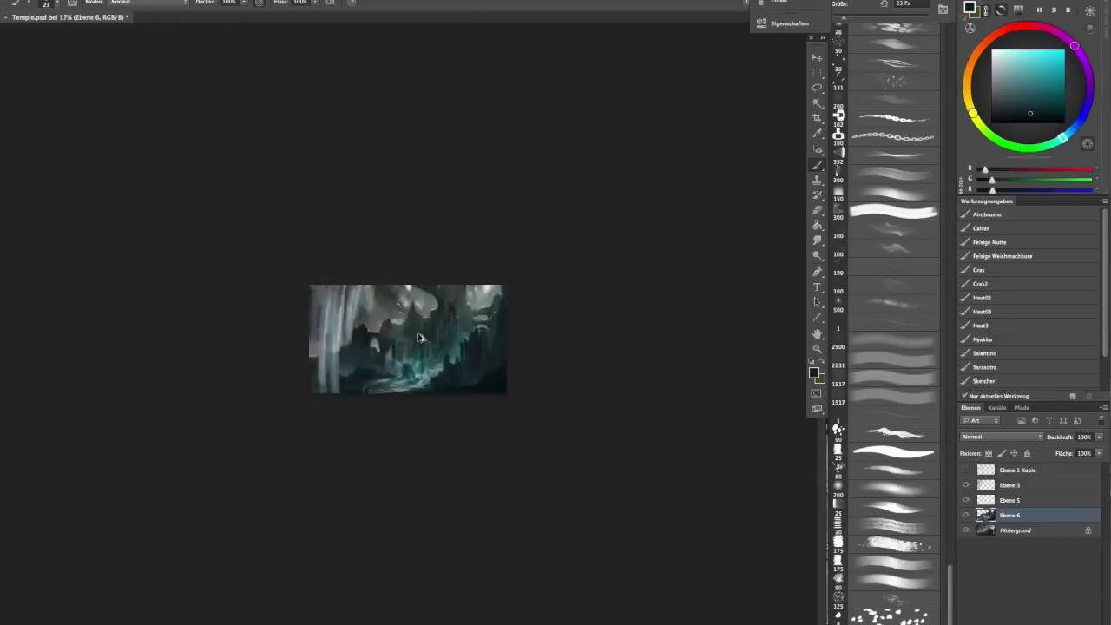
scroll(278, 483, up, 8)
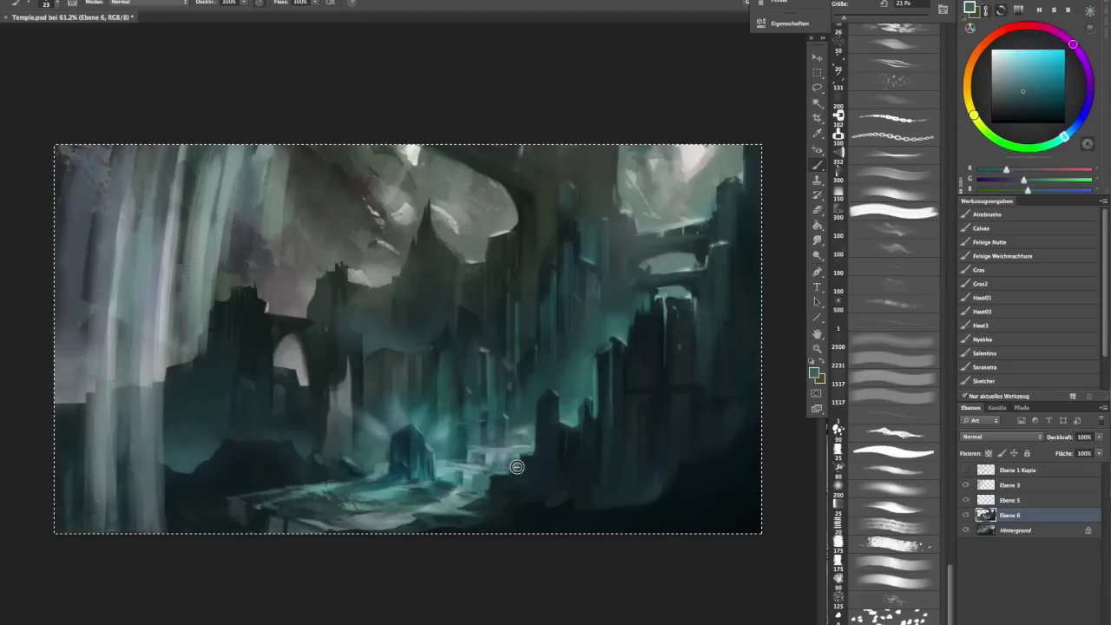
- Refine the lit steps and path around the small house with sampled teals, enlarging the brush to 36 px
alt+click(483, 451)
alt+click(450, 469)
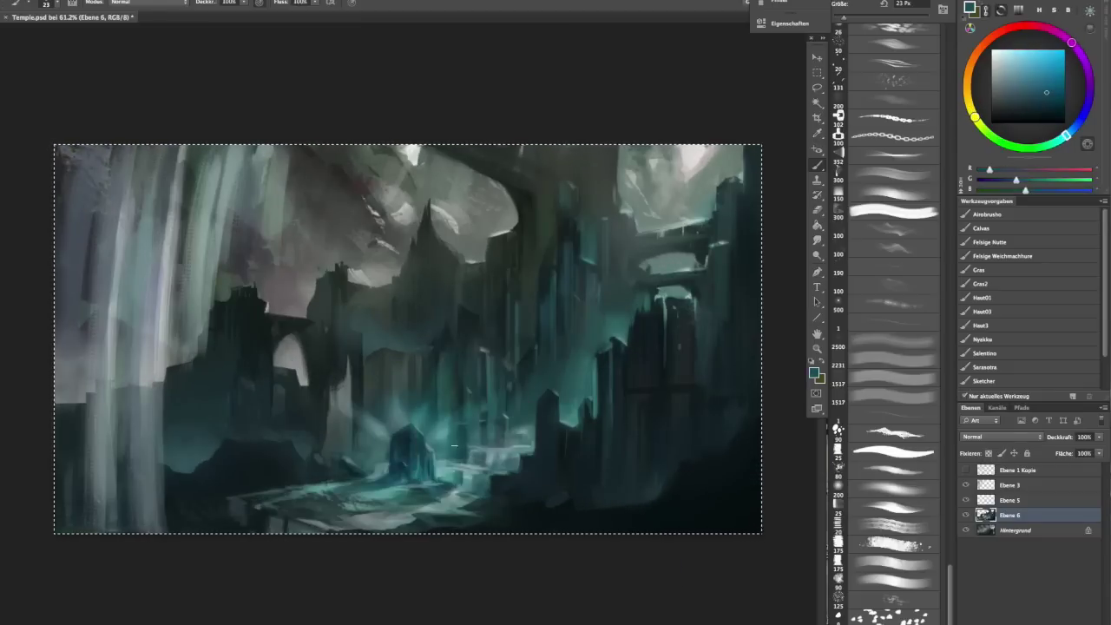
drag(386, 491, 406, 512)
alt+click(379, 552)
alt+click(465, 488)
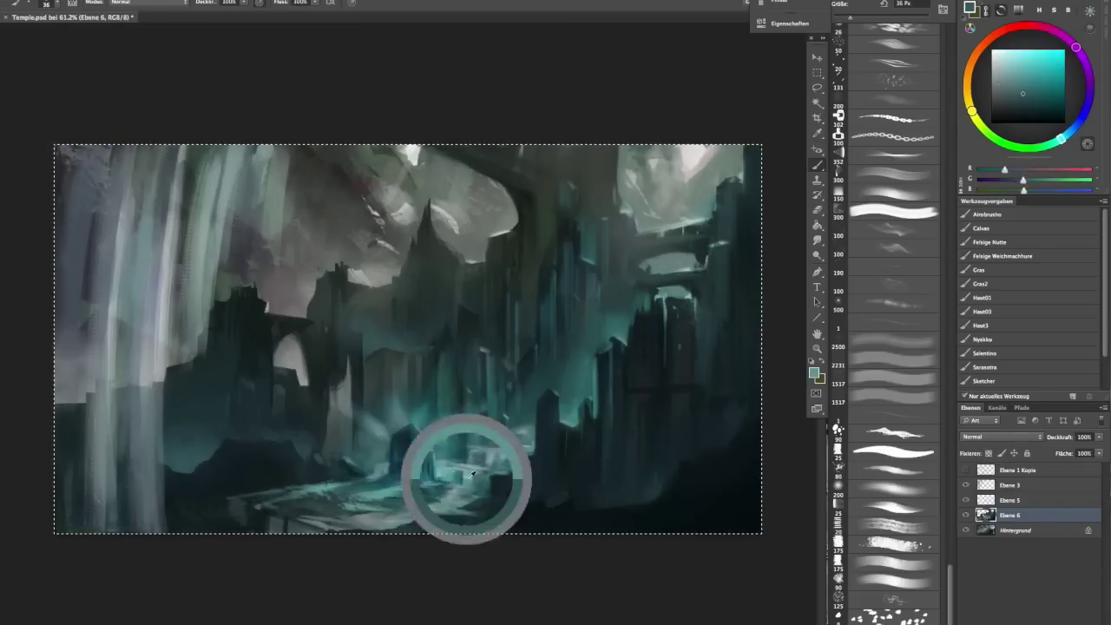
- Flip the canvas horizontally and sample a dark teal from the ruins for a 90 px brush
scroll(465, 487, down, 4)
key(h)
scroll(341, 522, up, 5)
key(bracketright)
key(bracketright)
alt+click(208, 409)
key(bracketright)
key(bracketright)
key(bracketright)
key(bracketright)
alt+click(449, 395)
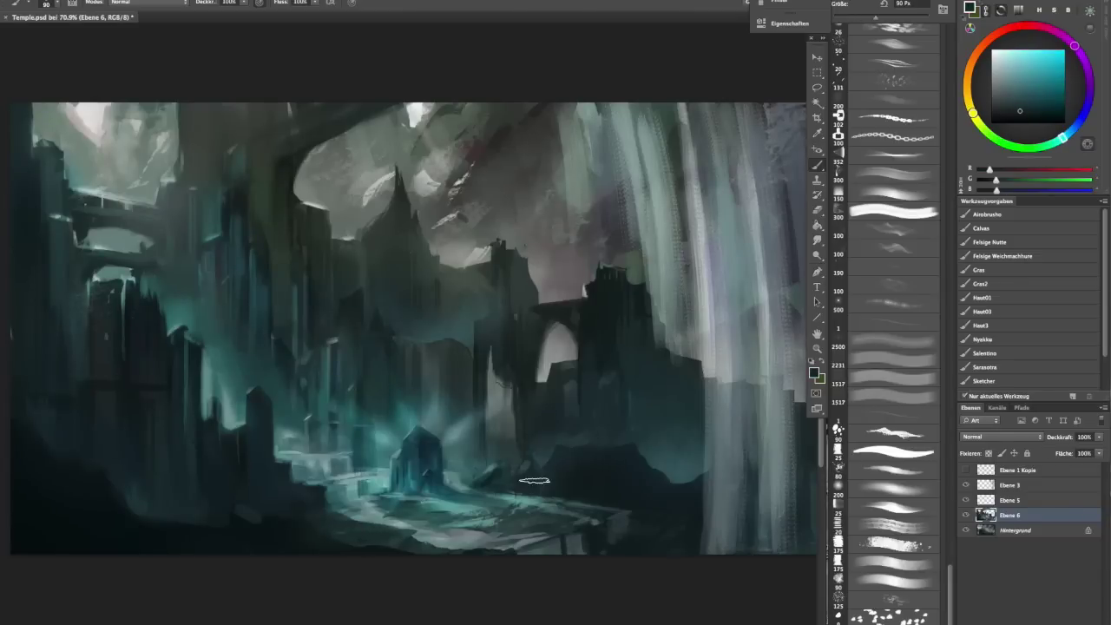
- Paint the dark rocks and ground edge between the small house and the waterfall with sampled dark tones
alt+click(634, 453)
alt+click(556, 488)
key(bracketright)
key(bracketright)
key(bracketright)
scroll(405, 355, down, 3)
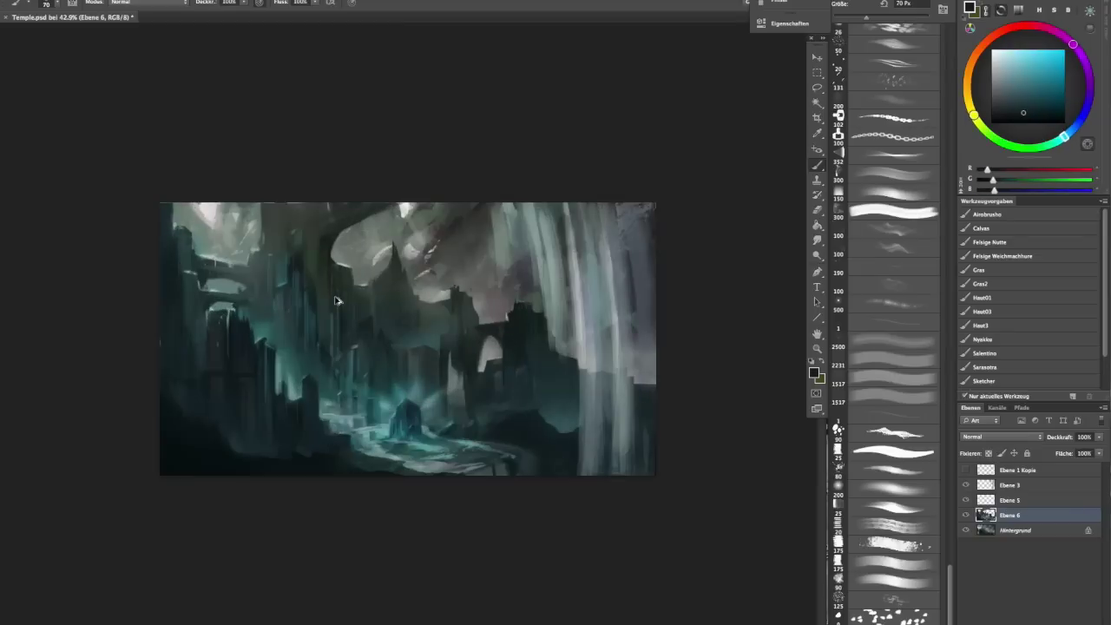
- Lock Ebene 6's transparent pixels and sample dark green from the spired tower for a 115 px brush
scroll(334, 297, up, 2)
key(bracketright)
key(bracketright)
key(bracketright)
key(bracketright)
alt+click(392, 255)
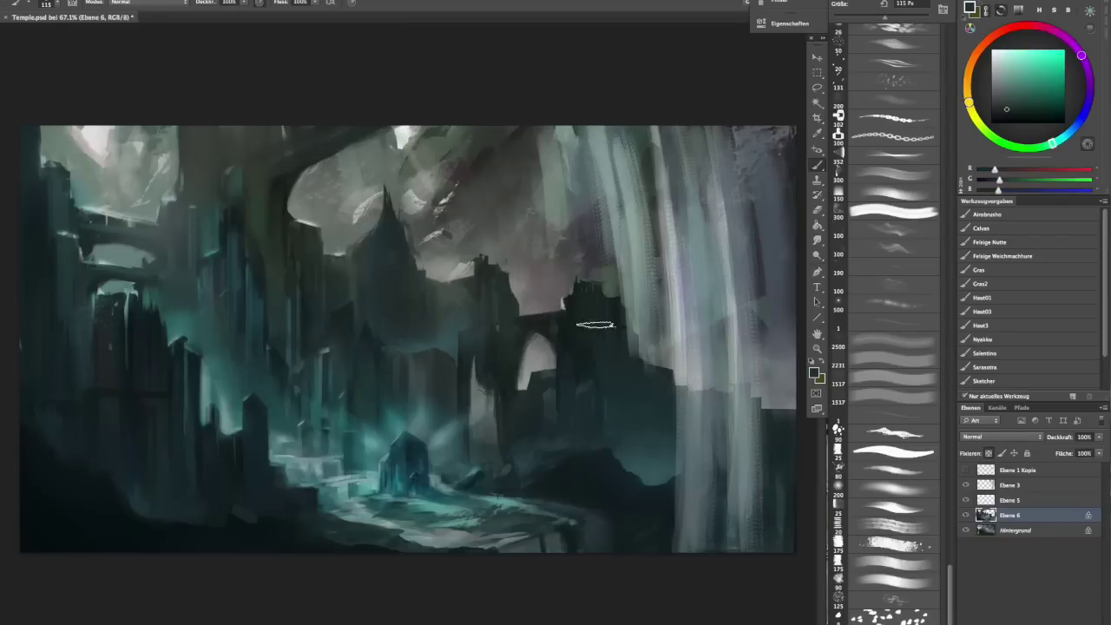
- Shrink the brush to 22 px and darken the short foreground pillars beside the glowing mist
key(bracketleft)
key(bracketleft)
key(bracketleft)
key(bracketleft)
key(bracketleft)
key(bracketleft)
key(bracketleft)
key(bracketleft)
key(bracketleft)
key(bracketleft)
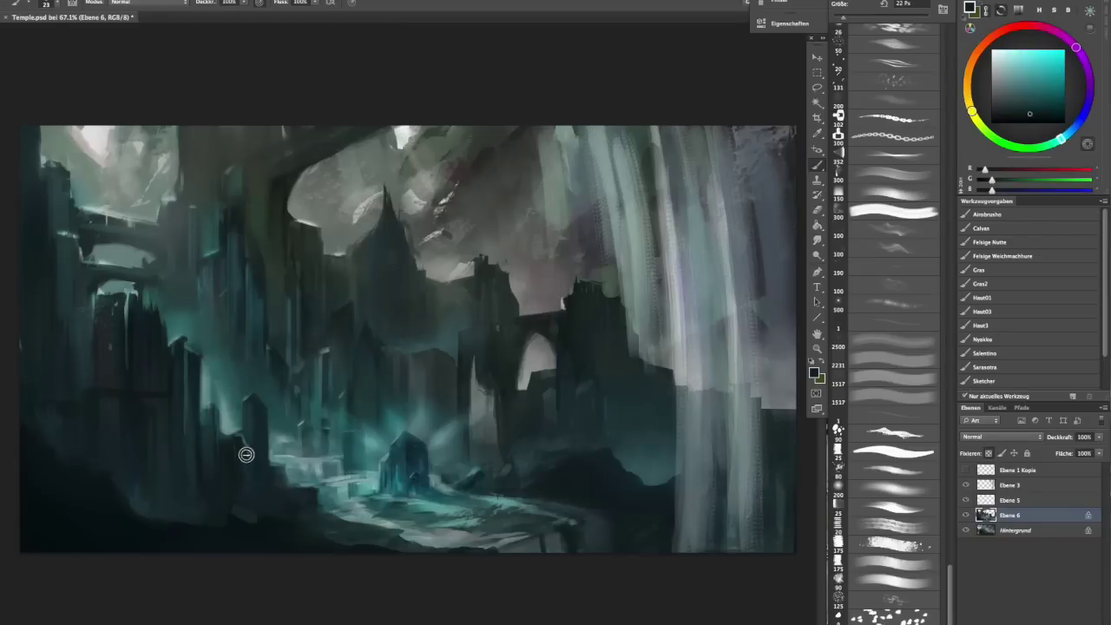
- Refine the edges of the foreground pillars with sampled dark teals, ending with a 19 px brush
alt+click(163, 349)
key(bracketright)
key(bracketright)
key(bracketright)
alt+click(188, 398)
key(bracketleft)
key(bracketleft)
alt+click(215, 387)
alt+click(210, 416)
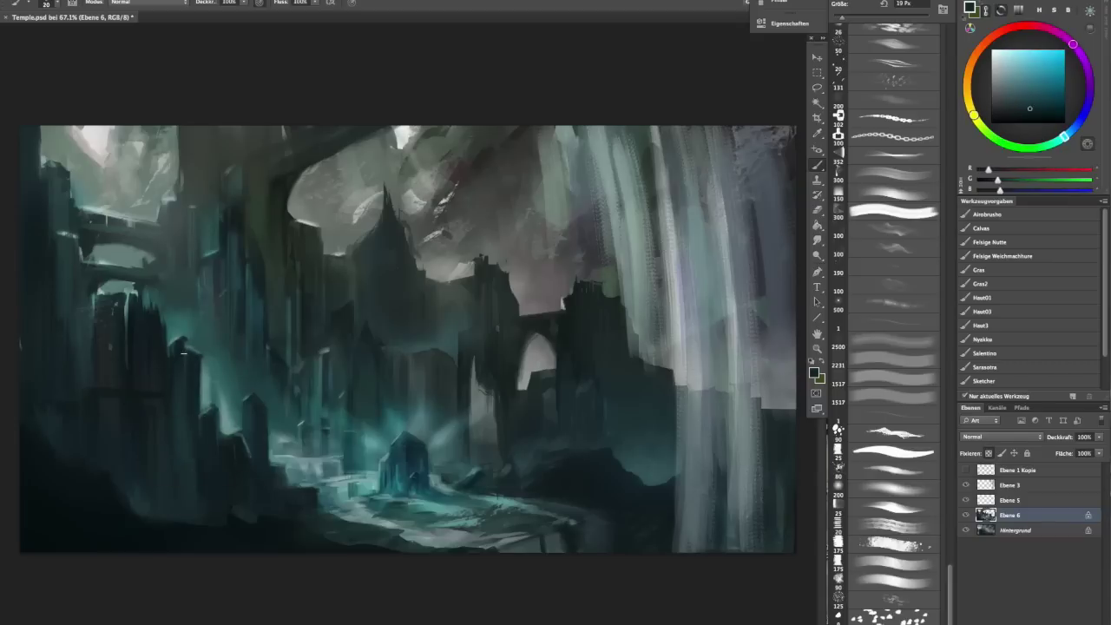
- Add light teal touches to the pillars and cover the pale spike beside the arch with dark tones using a 46 px brush
alt+click(183, 353)
scroll(183, 353, down, 5)
scroll(148, 306, up, 4)
alt+click(164, 355)
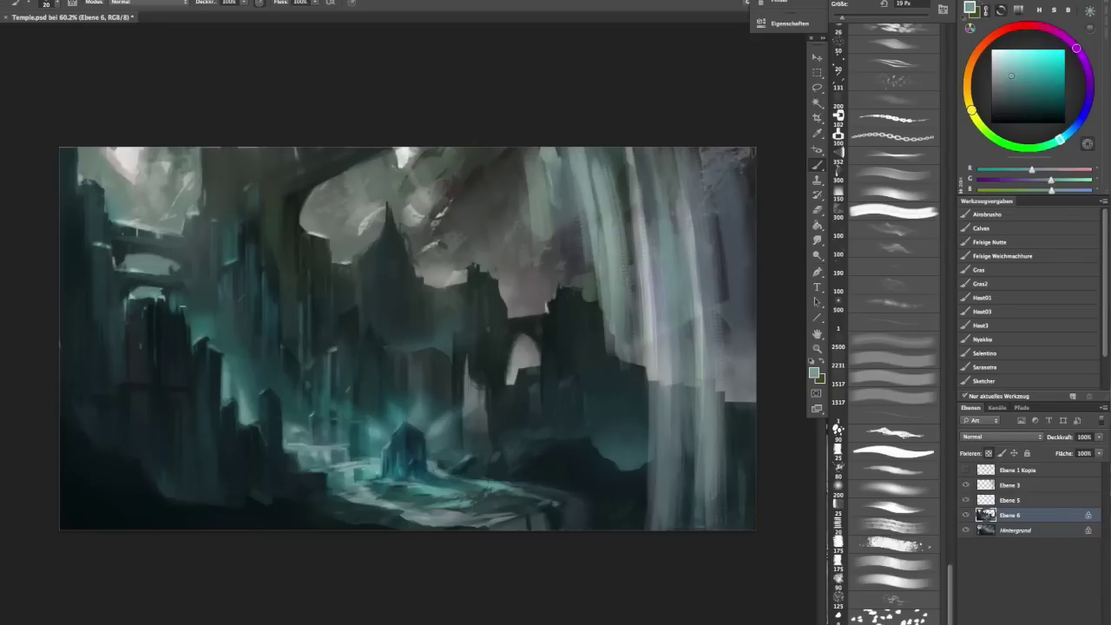
drag(489, 374, 476, 406)
alt+click(465, 371)
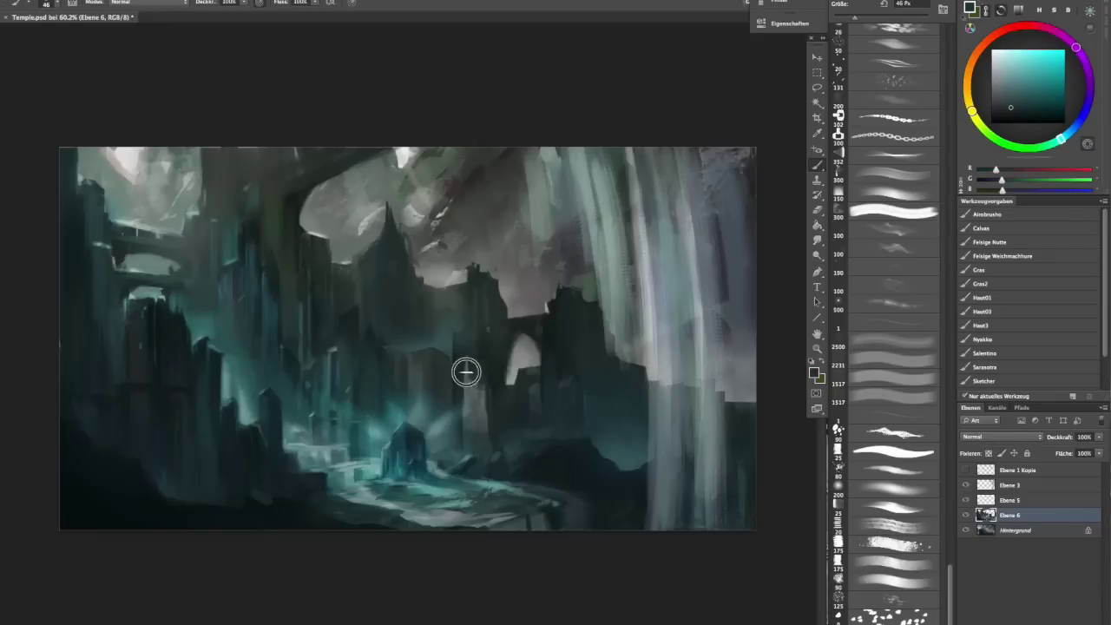
- Darken the foot of the waterfall on Ebene 5 with sampled dark tones, enlarging the brush to 298 px
click(989, 500)
alt+click(633, 136)
key(bracketright)
key(bracketright)
key(bracketright)
key(bracketright)
key(bracketright)
key(bracketright)
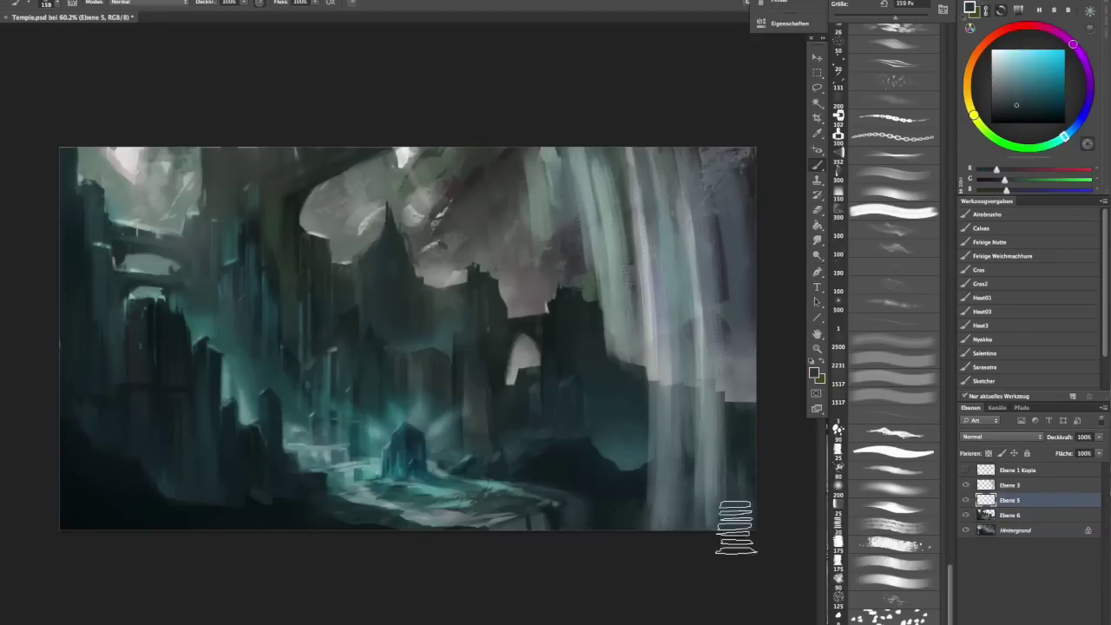
alt+click(667, 480)
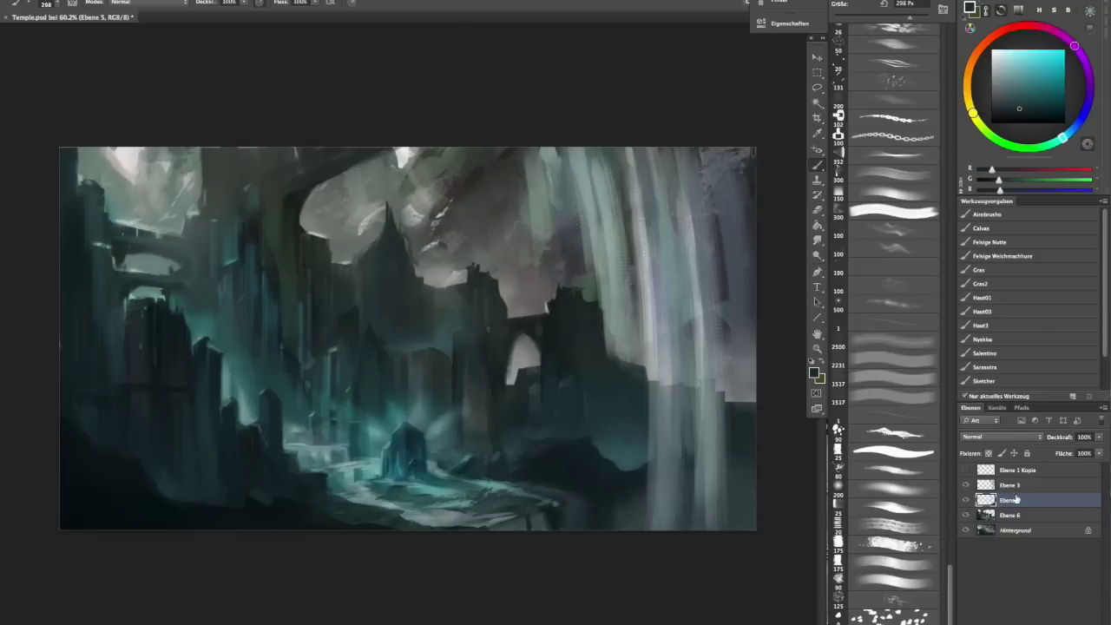
- Merge Ebene 3 with Ebene 5
key(alt+bracketright)
scroll(719, 541, up, 1)
key(ctrl+e)
- Repaint the waterfall on Ebene 3 with sampled pale greys and a 95 px brush, fading its lower part into mist
drag(608, 205, 577, 206)
alt+click(577, 206)
key(bracketleft)
key(bracketleft)
key(bracketleft)
key(bracketleft)
key(bracketleft)
key(bracketleft)
alt+click(596, 194)
alt+click(40, 355)
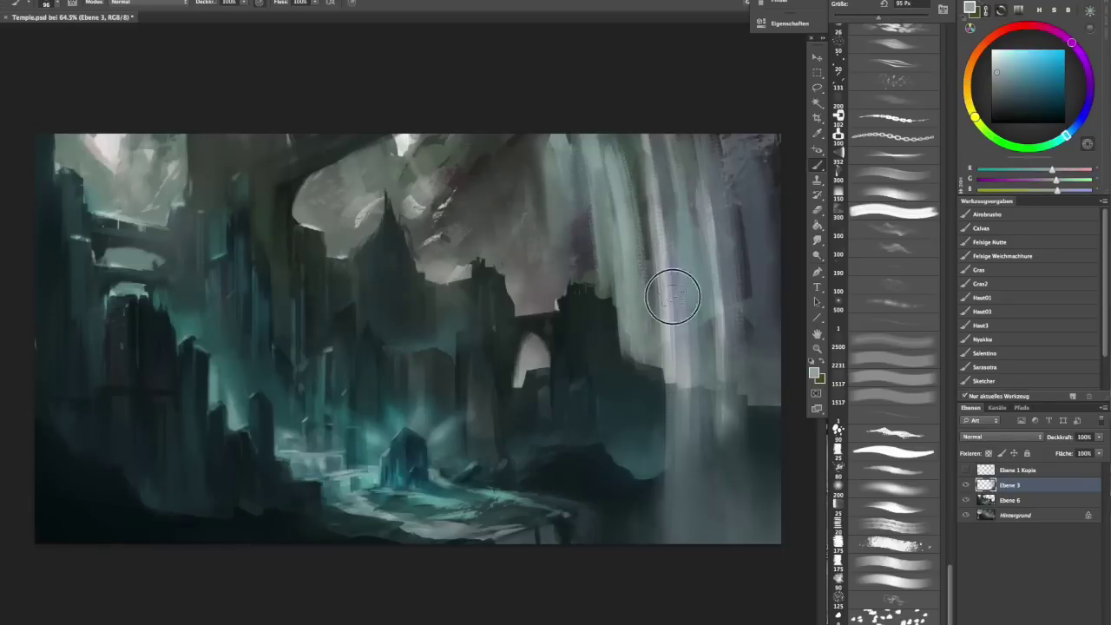
- Shrink the brush to 55 px and flip the canvas horizontally to check the composition
key(bracketleft)
key(bracketleft)
key(bracketleft)
key(bracketleft)
key(h)
scroll(255, 317, down, 8)
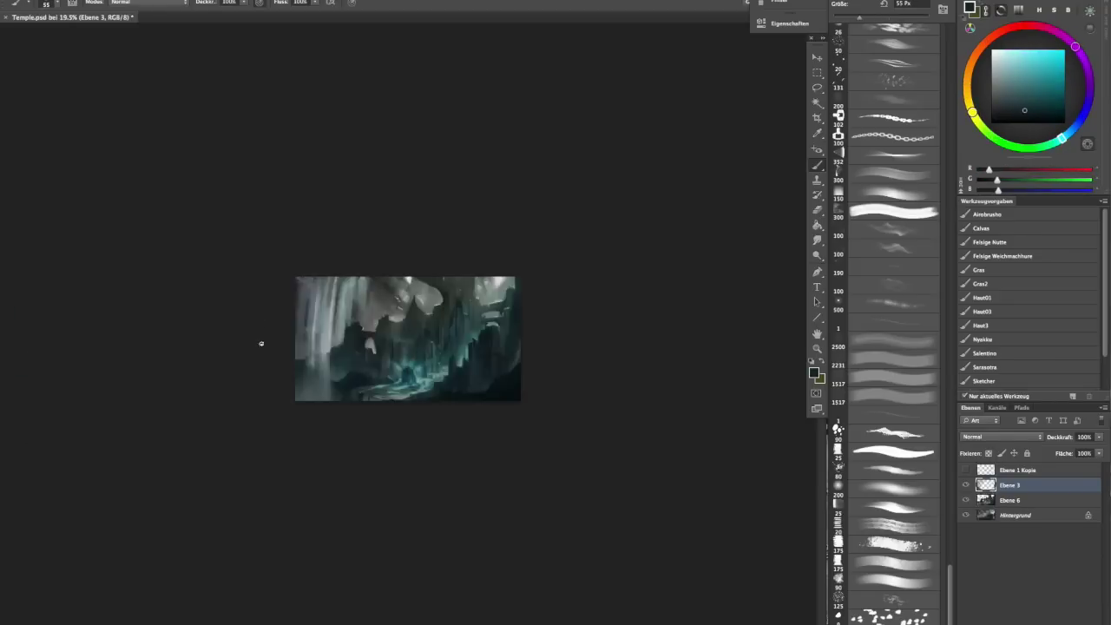
scroll(256, 317, up, 6)
- Brush pale streaks onto the waterfall with sampled light tones, and sample a grey-teal from the mist near its foot
drag(218, 185, 260, 193)
alt+click(497, 207)
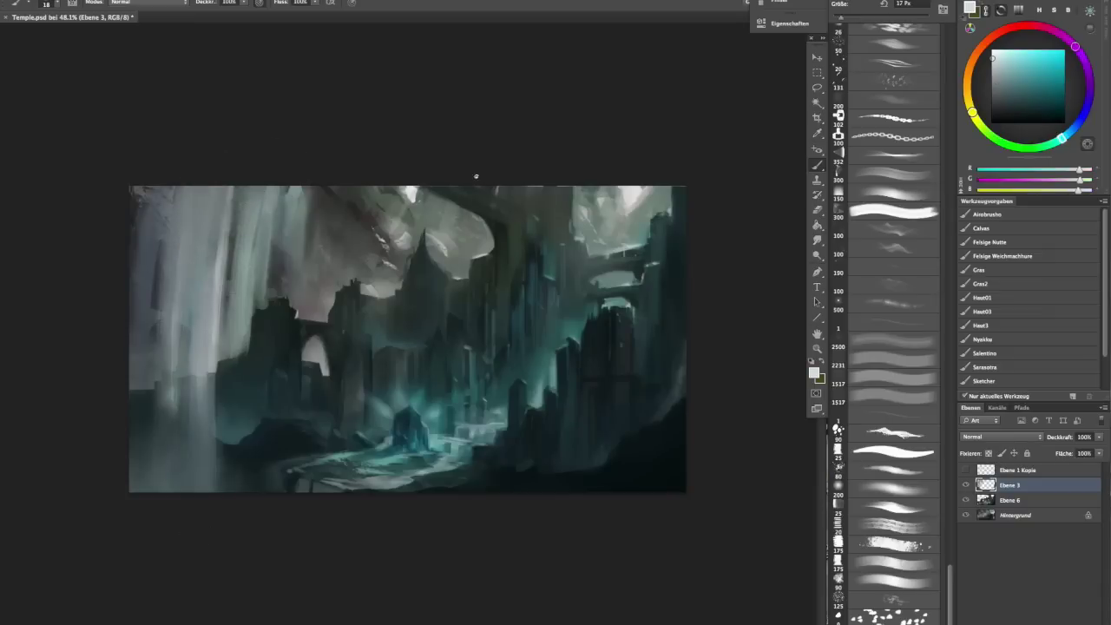
alt+click(243, 427)
key(bracketleft)
key(bracketleft)
key(bracketleft)
key(bracketleft)
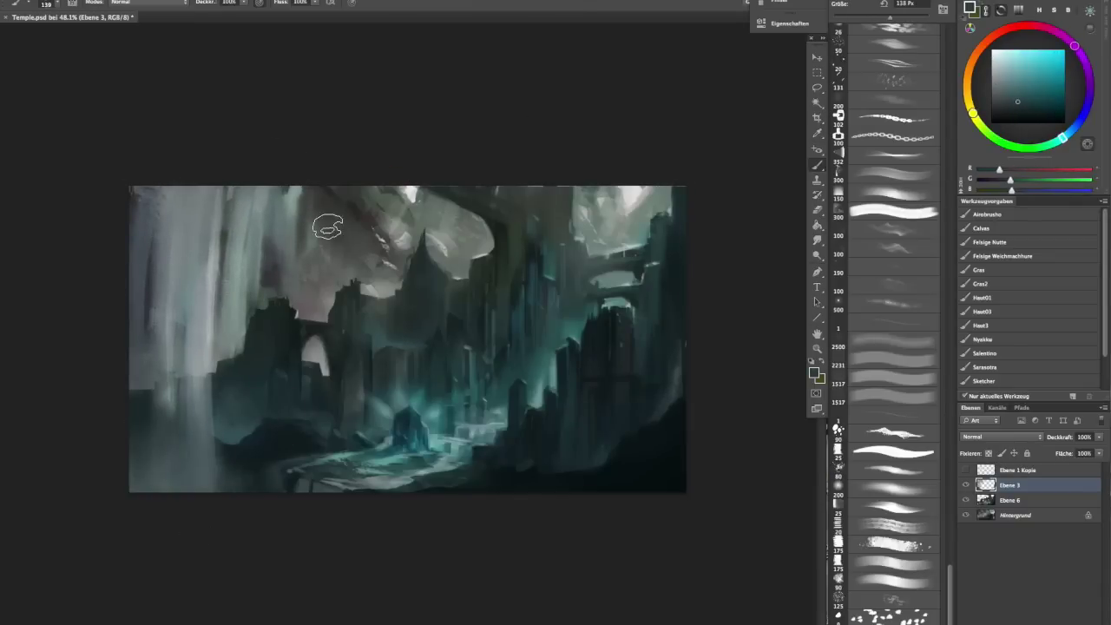
- Soften and darken the outer side of the waterfall with sampled tones, enlarging the brush to 180 px
alt+click(496, 255)
alt+click(633, 220)
drag(574, 342, 608, 342)
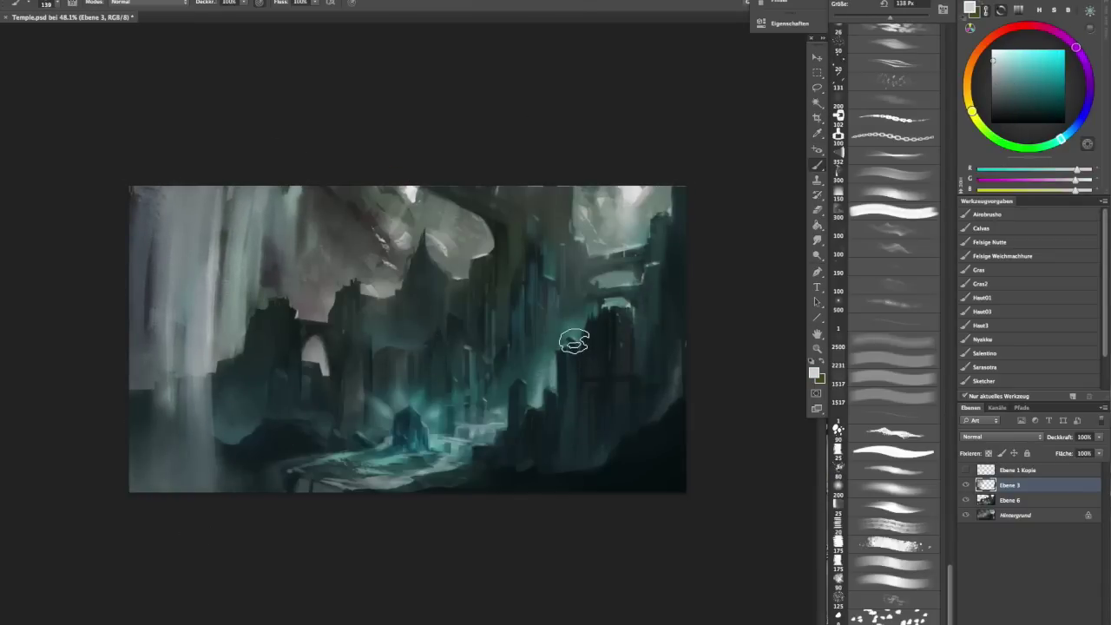
alt+click(147, 411)
mouse_move(169, 300)
mouse_down()
mouse_move(173, 382)
mouse_move(235, 291)
mouse_up()
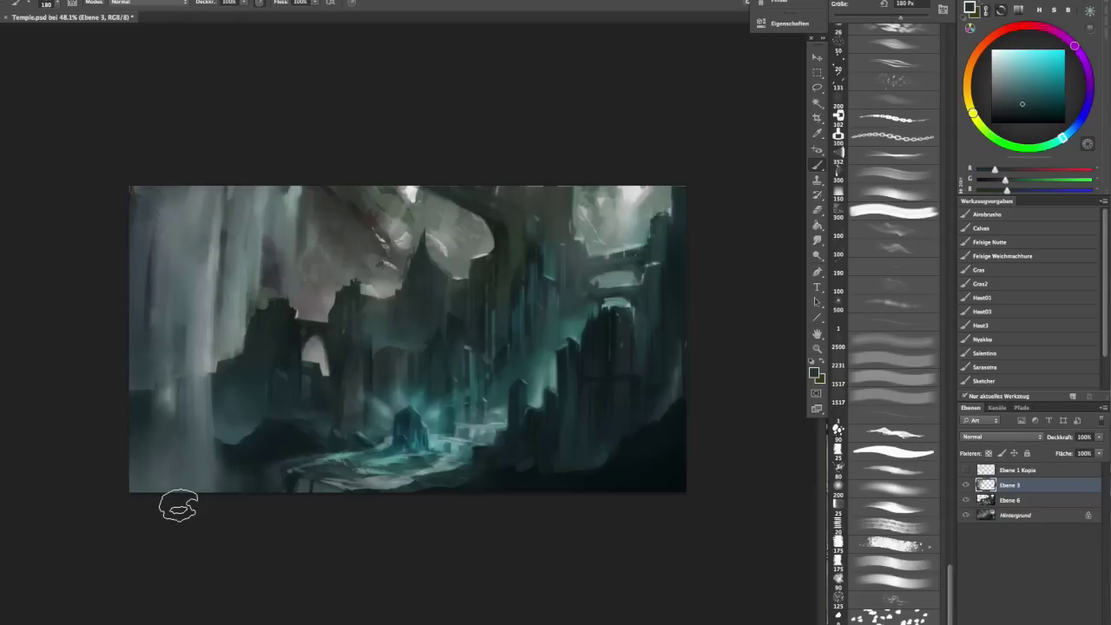
- Blend the waterfall's foot into the dark rocks using the eraser and an 83 px brush in sampled blue-greys
alt+click(211, 421)
key(e)
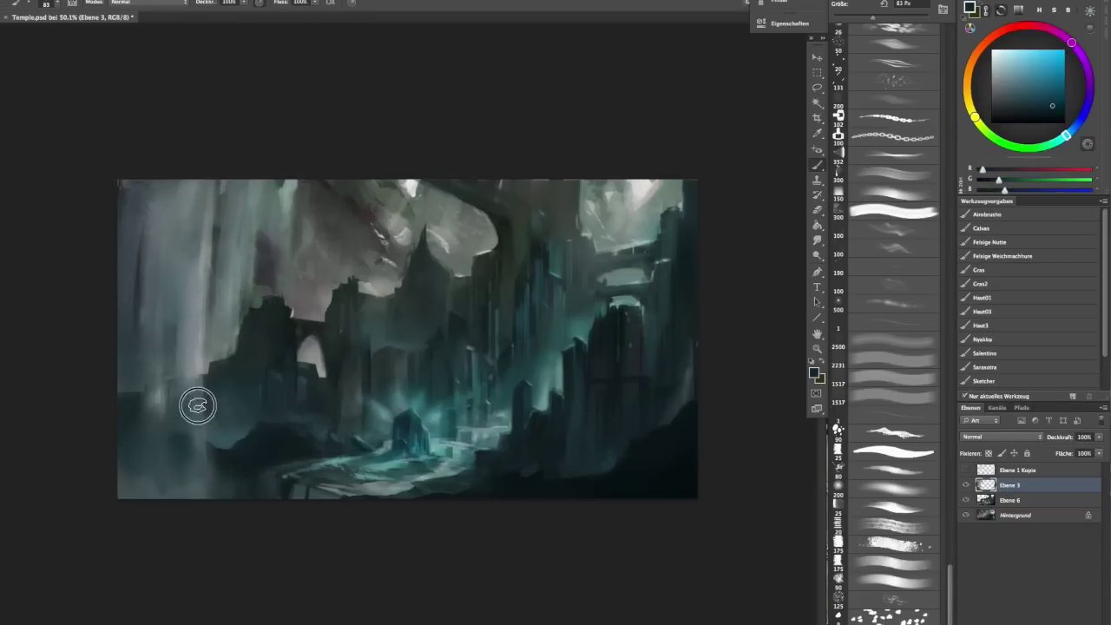
alt+click(198, 405)
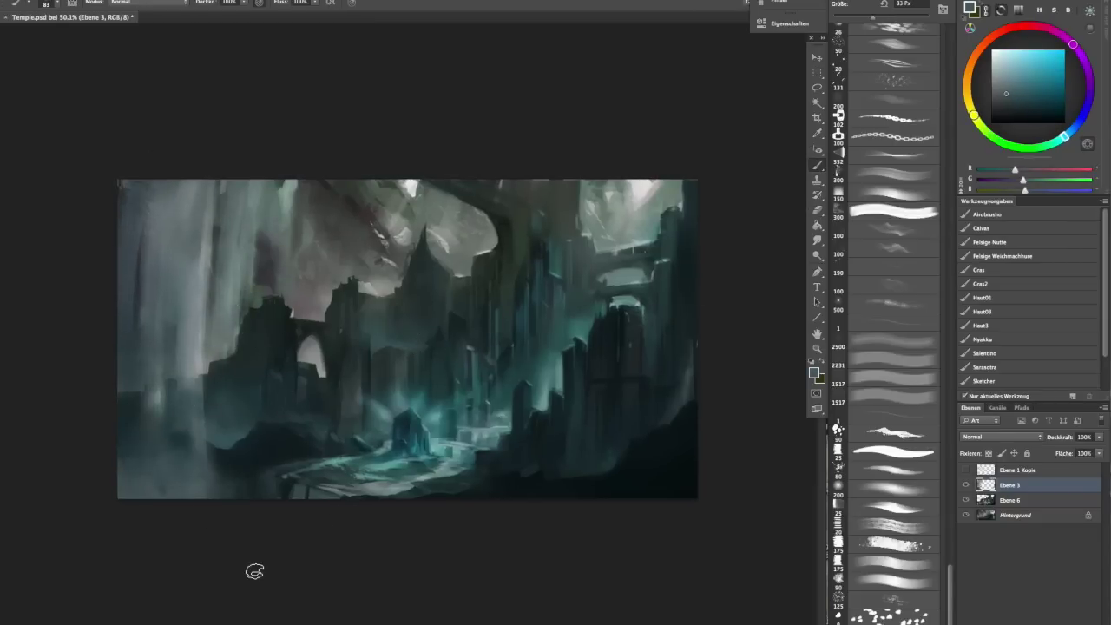
- Flip the canvas horizontally and merge Ebene 3 with Ebene 6
scroll(516, 213, down, 2)
key(h)
scroll(587, 441, up, 3)
shift+click(1011, 500)
key(ctrl+e)
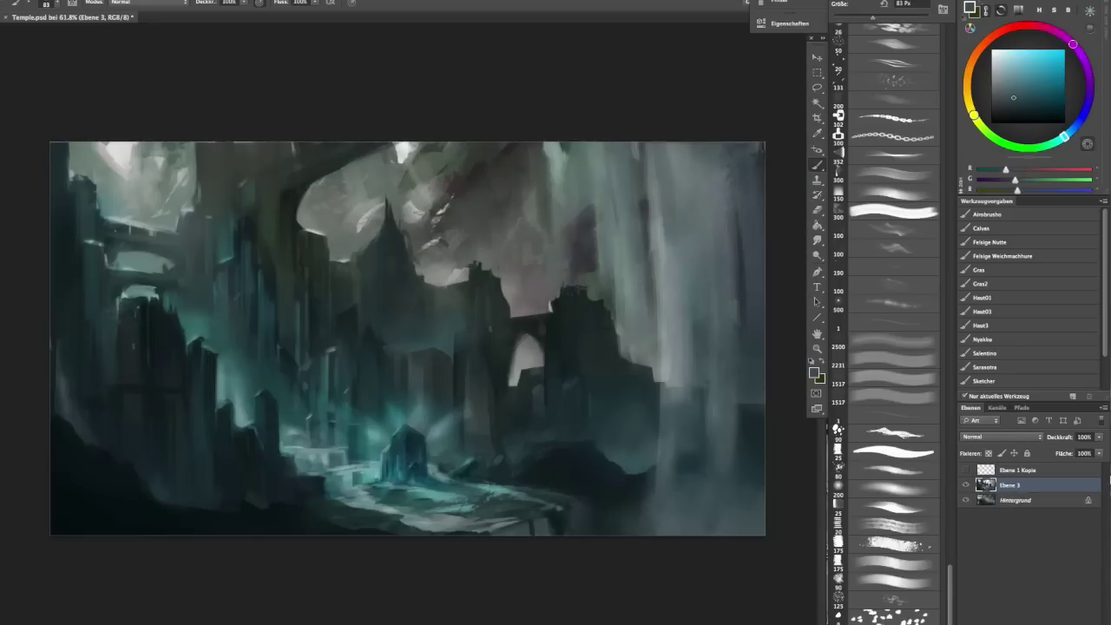
- Add a new layer beneath Ebene 3 and dab sampled grey-greens over the sky and ruins with a 138 px spatter brush
key(alt+bracketleft)
key(ctrl+shift+alt+n)
alt+click(110, 200)
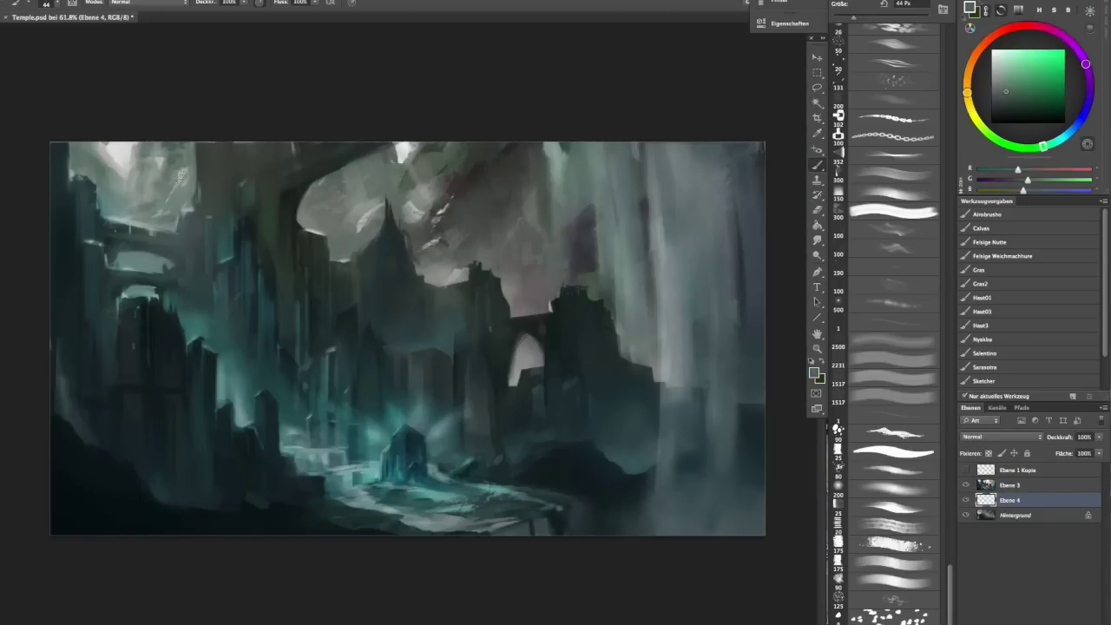
mouse_move(459, 173)
mouse_down()
mouse_move(494, 250)
mouse_move(518, 250)
mouse_move(486, 200)
mouse_up()
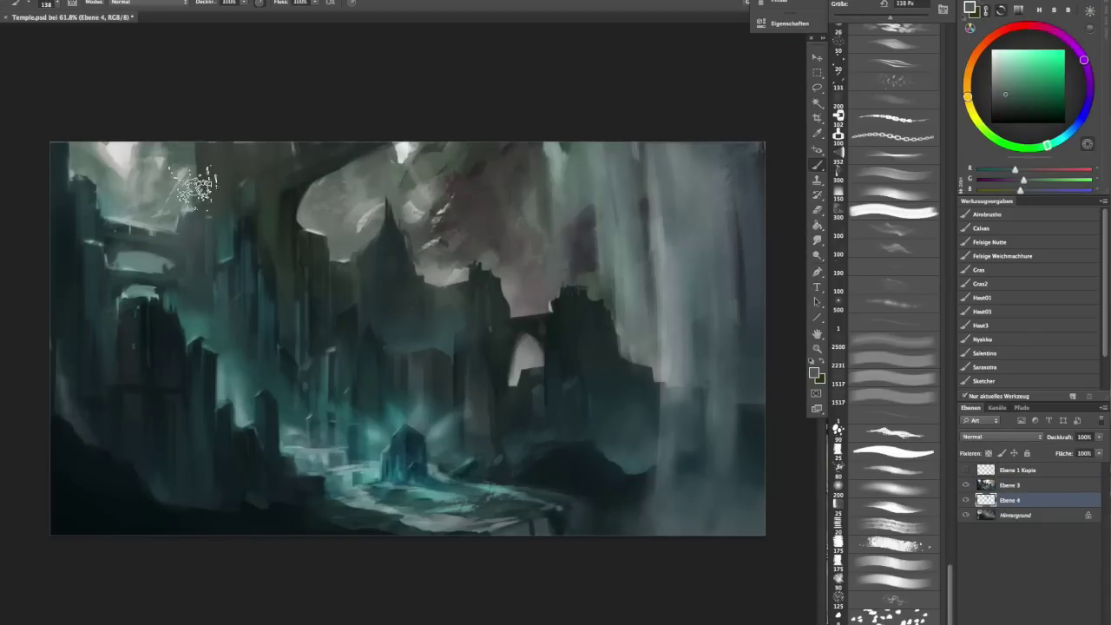
alt+click(448, 254)
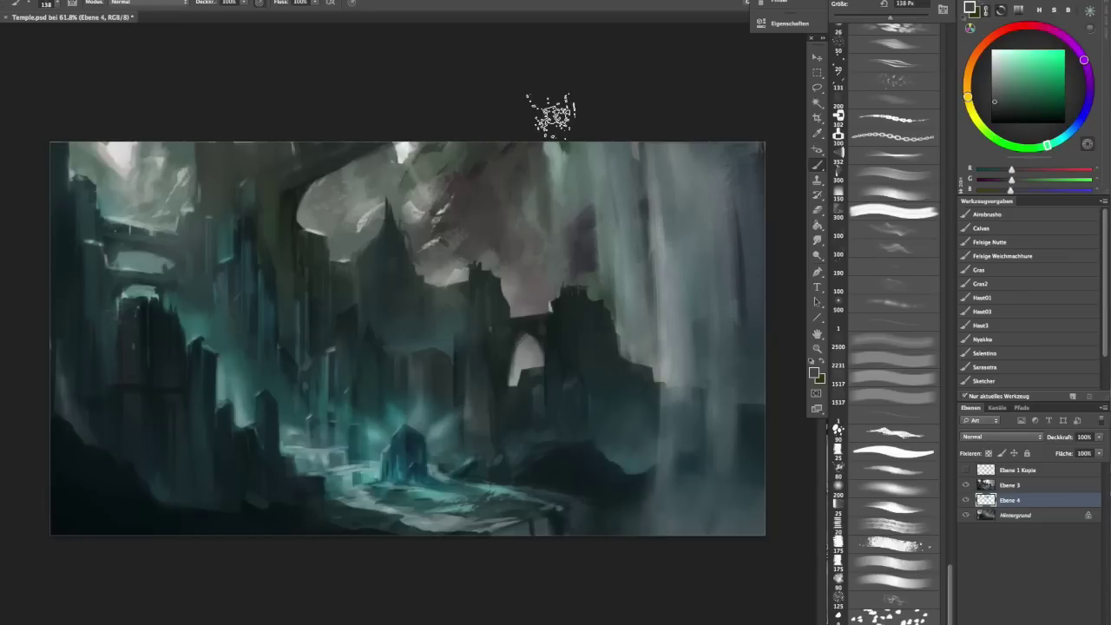
alt+click(472, 292)
key(ctrl+e)
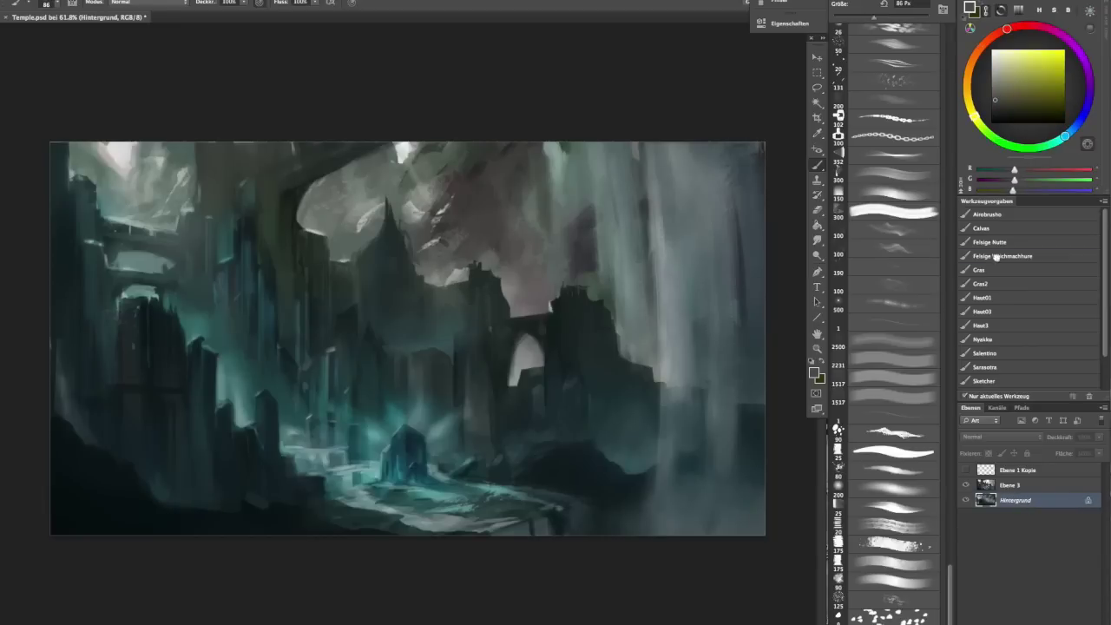
key(ctrl+z)
- Spatter pale teal specks sampled from the house's glow around the house, ruins and foreground rocks on Ebene 4
click(1003, 245)
alt+click(407, 408)
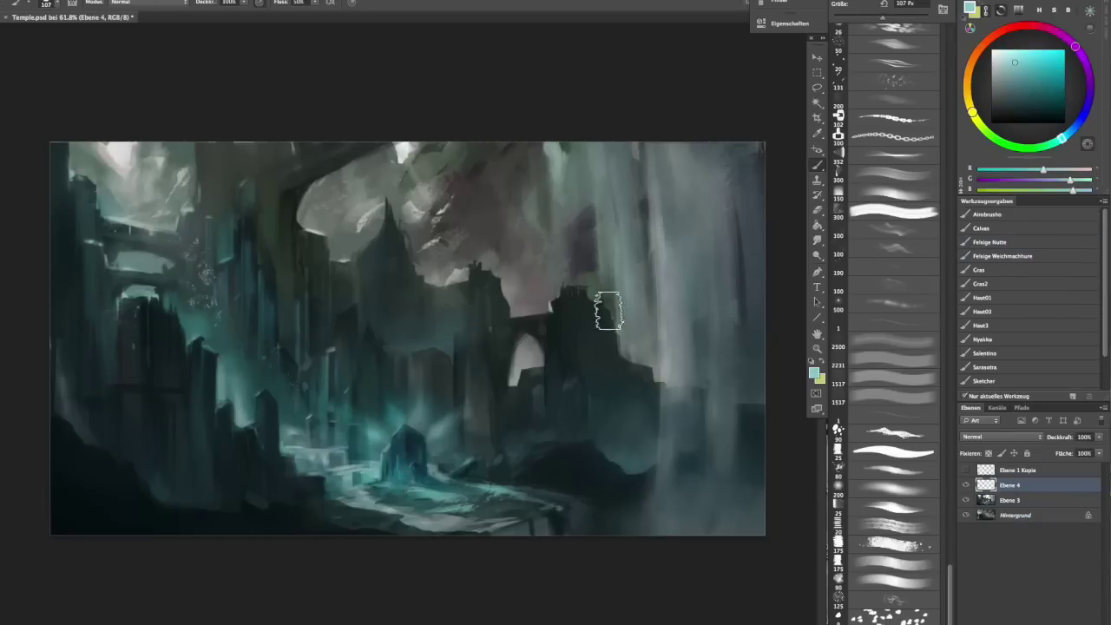
drag(335, 405, 365, 404)
scroll(409, 314, down, 3)
scroll(409, 313, down, 3)
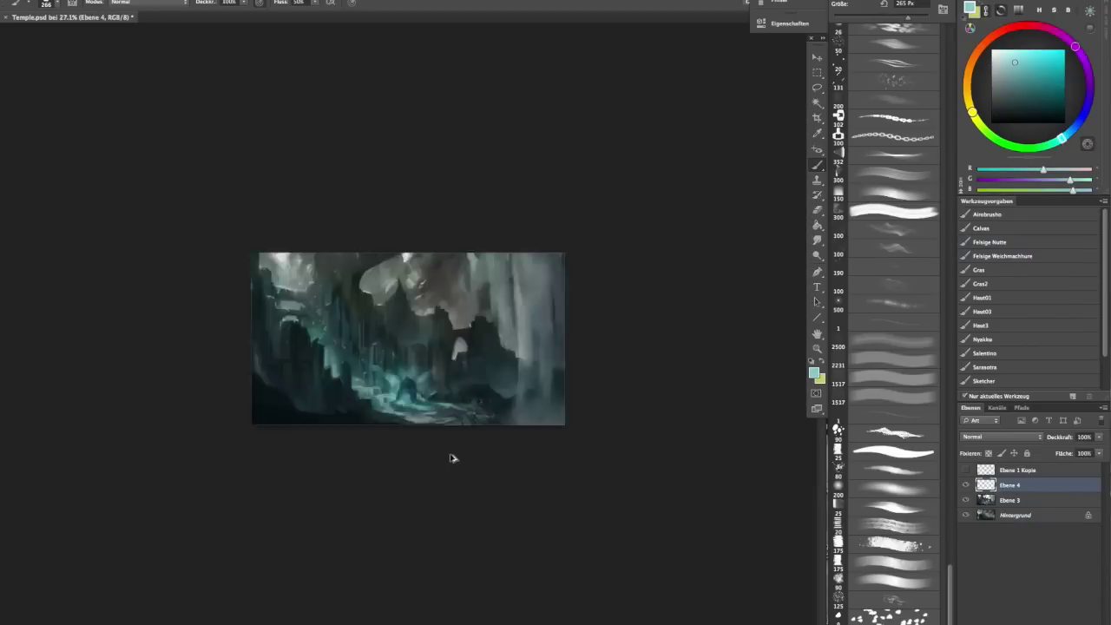
scroll(453, 454, up, 5)
scroll(243, 298, down, 3)
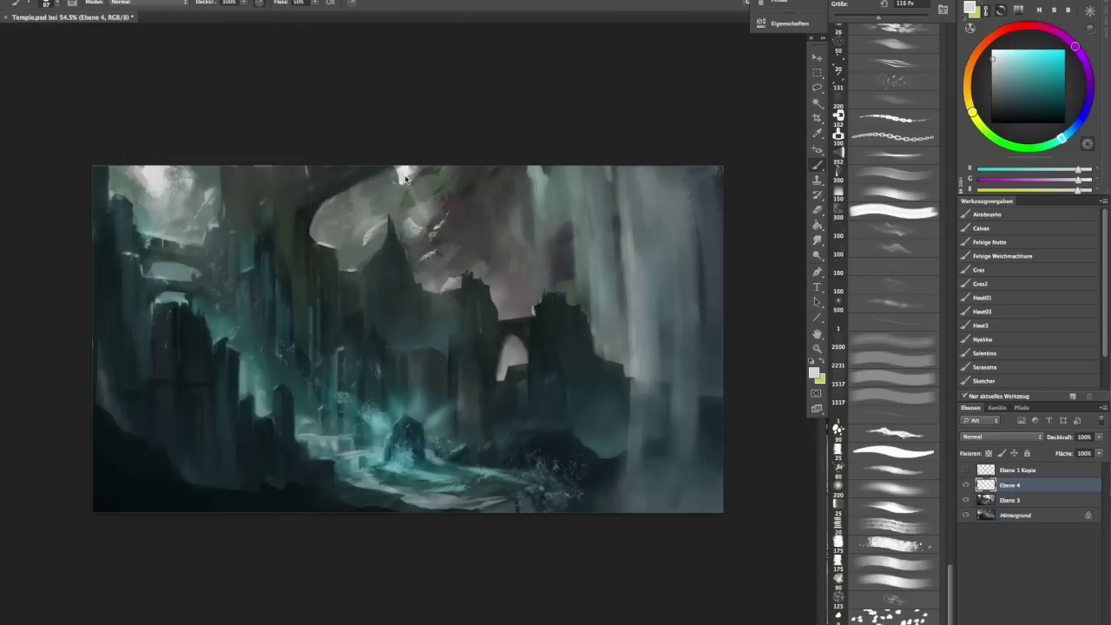
- Erase excess spatter around the glowing house and dark foreground rocks with a 287 px eraser
key(e)
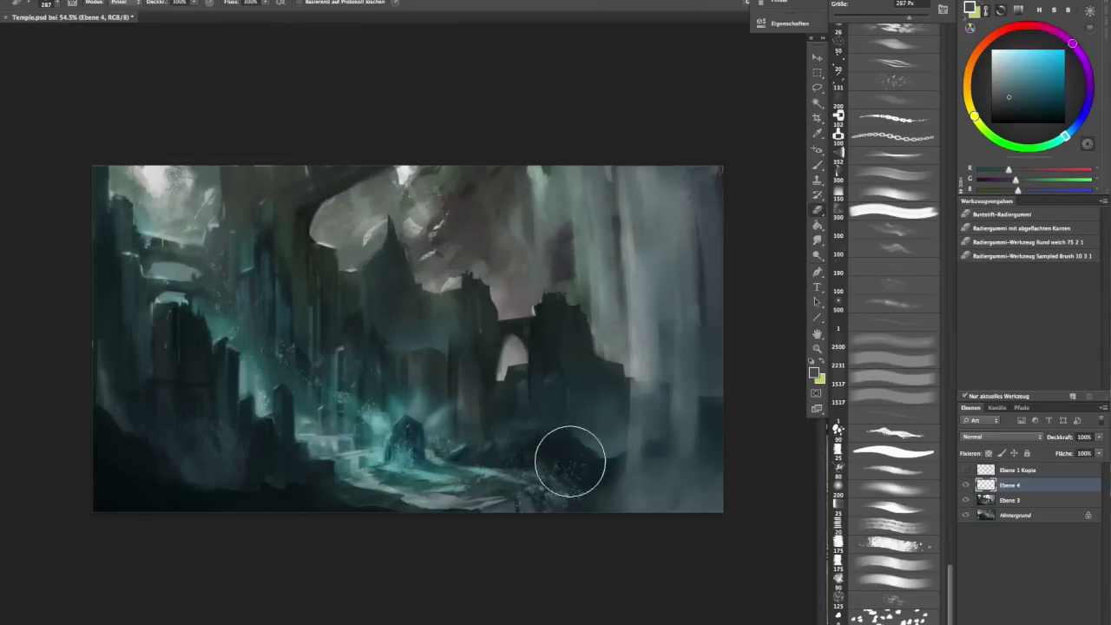
drag(382, 343, 395, 426)
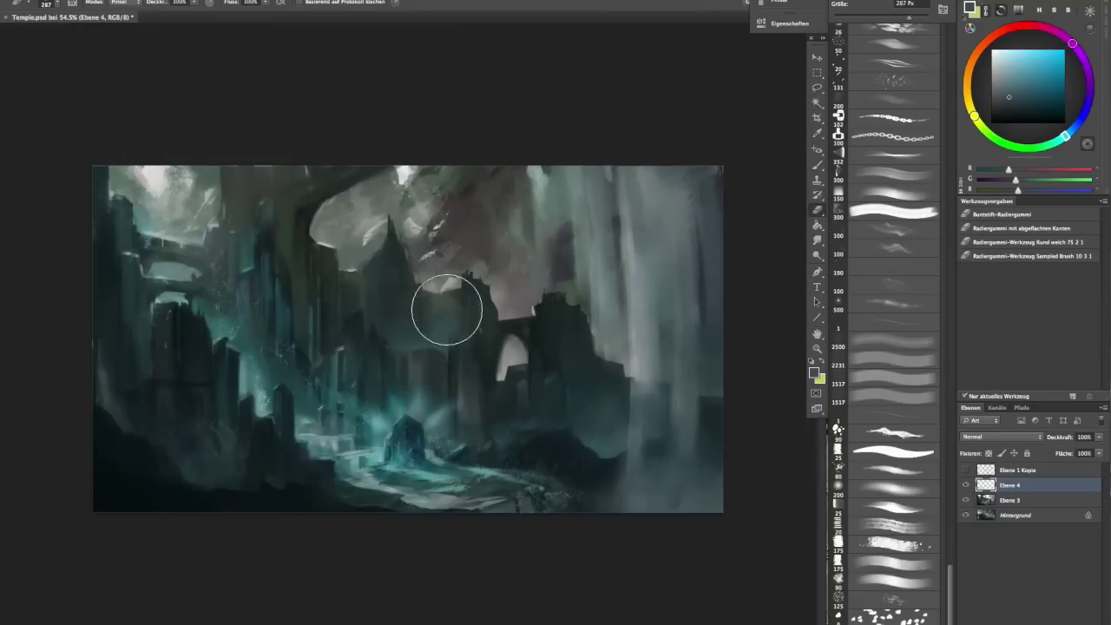
click(967, 478)
scroll(390, 397, up, 2)
- Set the new layer Ebene 5 to Weiches Licht blending and sample teal from the house's glow for a 13 px brush
click(1002, 436)
click(989, 554)
key(b)
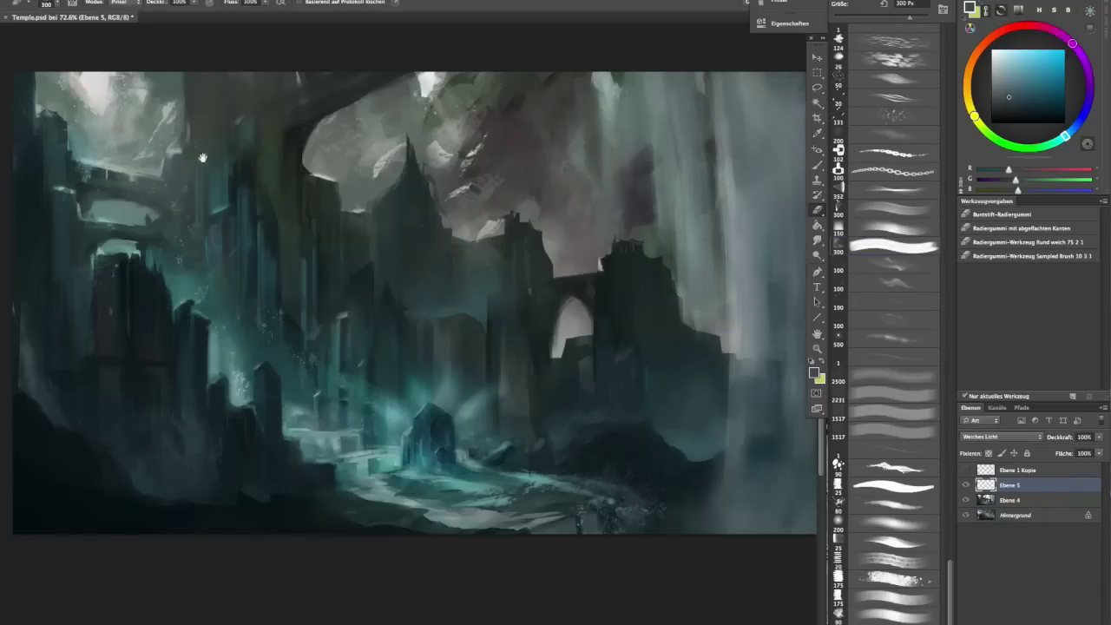
key(bracketleft)
key(bracketleft)
key(bracketleft)
key(bracketleft)
key(bracketleft)
key(bracketleft)
alt+click(417, 401)
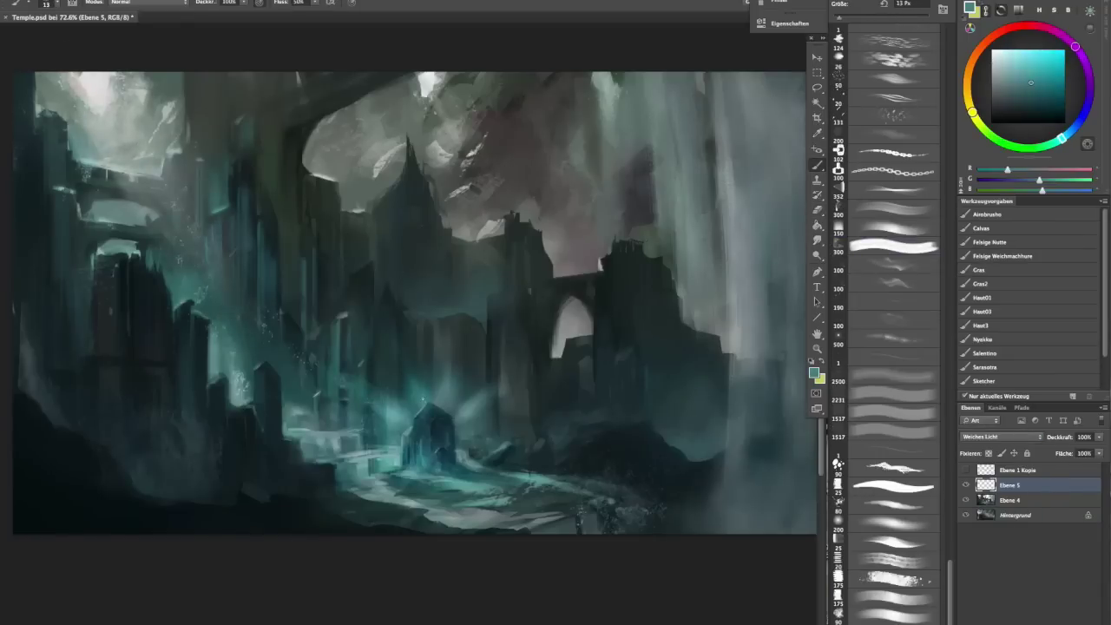
- Enlarge the brush, sample a near-white from the bright sky, and flip the canvas horizontally
scroll(428, 473, down, 5)
scroll(399, 417, up, 3)
key(bracketright)
key(bracketright)
key(bracketright)
key(bracketright)
key(bracketright)
key(bracketright)
key(bracketright)
key(bracketright)
key(bracketright)
key(bracketright)
alt+click(169, 190)
scroll(619, 412, down, 3)
scroll(620, 412, up, 2)
key(h)
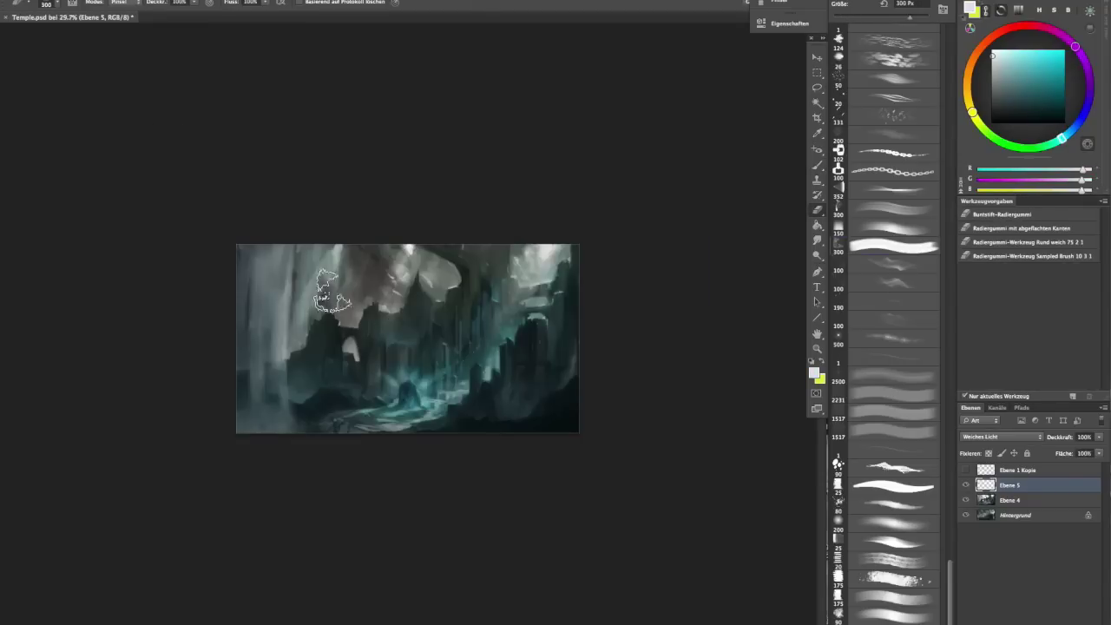
- Return to the brush and reduce it to 28 px for fine near-white touches on Ebene 5
key(bracketleft)
key(bracketleft)
key(bracketleft)
key(bracketleft)
scroll(468, 284, up, 3)
key(bracketleft)
key(bracketleft)
key(bracketleft)
key(bracketleft)
key(bracketleft)
key(bracketleft)
key(bracketleft)
key(bracketleft)
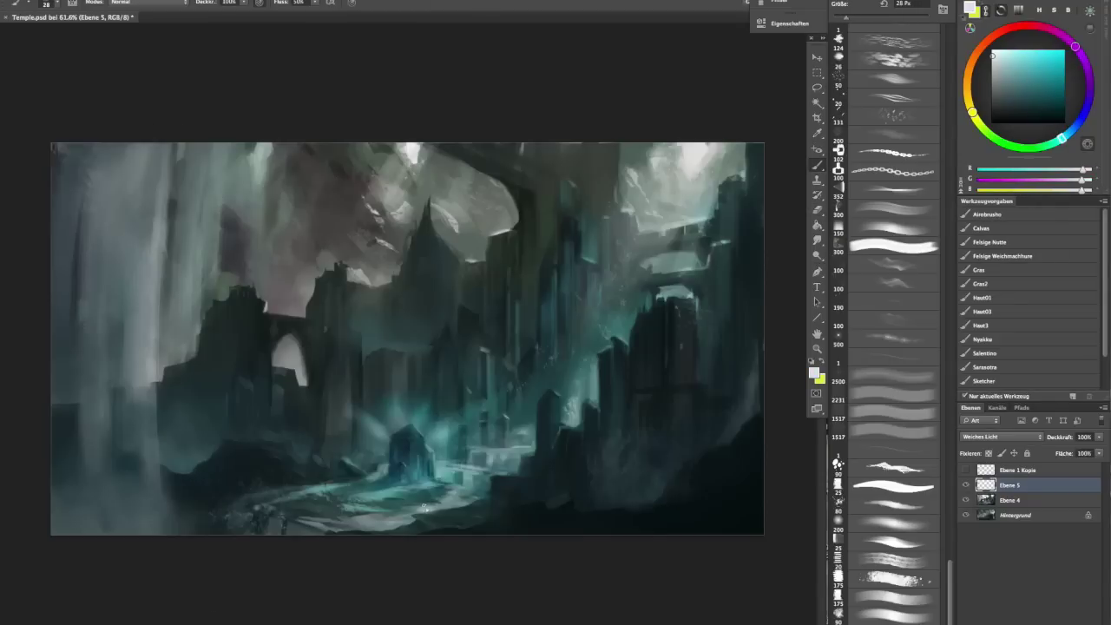
- Paint away the central tower's pointed spire on Ebene 4 with sampled tones, leaving a blunt top
scroll(350, 412, down, 1)
key(alt+bracketleft)
key(bracketright)
key(bracketright)
key(bracketright)
key(bracketright)
key(bracketright)
key(bracketright)
alt+click(442, 251)
drag(441, 251, 430, 228)
key(bracketleft)
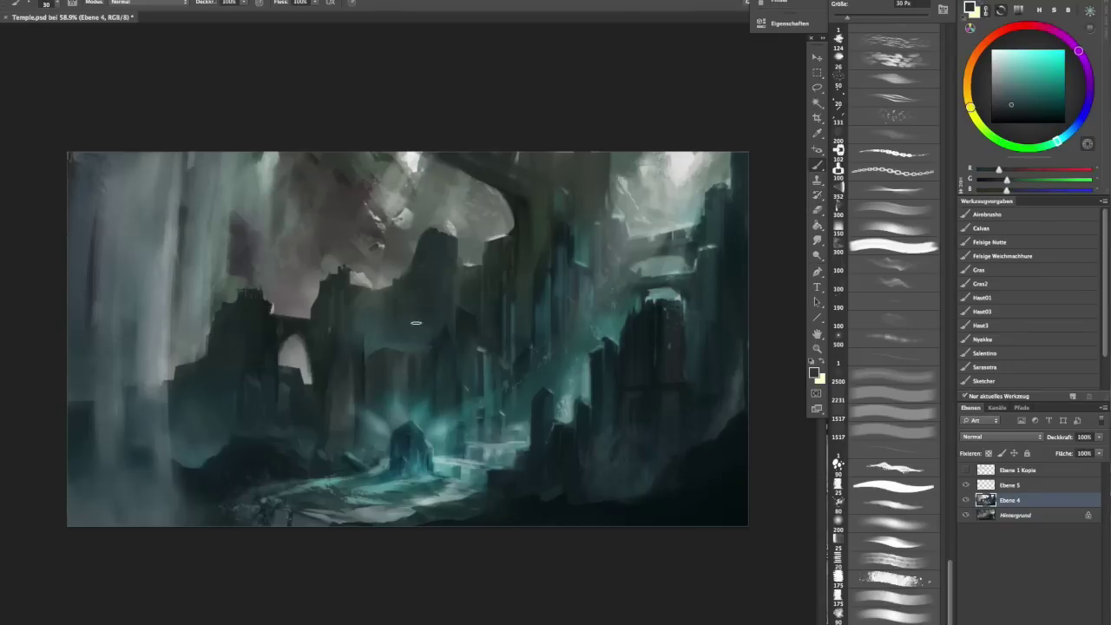
- Soften the ridge between the ruins and central tower with sampled greys, and retouch the large arch's edge with a dark tone
alt+click(349, 286)
drag(351, 276, 391, 253)
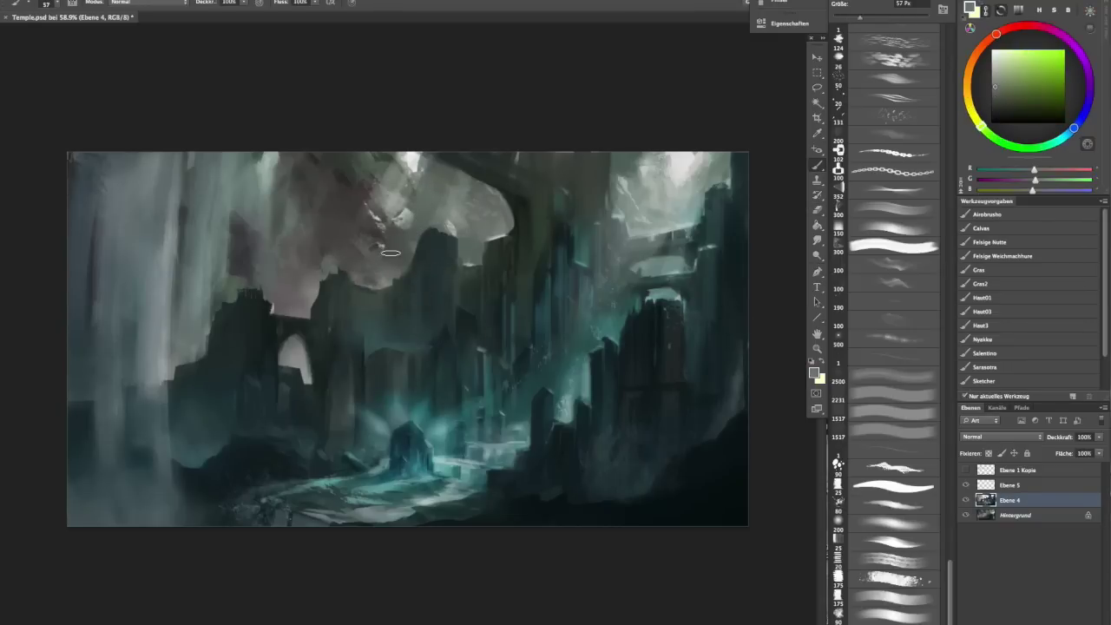
alt+click(429, 160)
key(bracketleft)
drag(425, 156, 504, 179)
- Darken the ruins beneath the central tower within a freehand selection, and select the whole canvas
key(l)
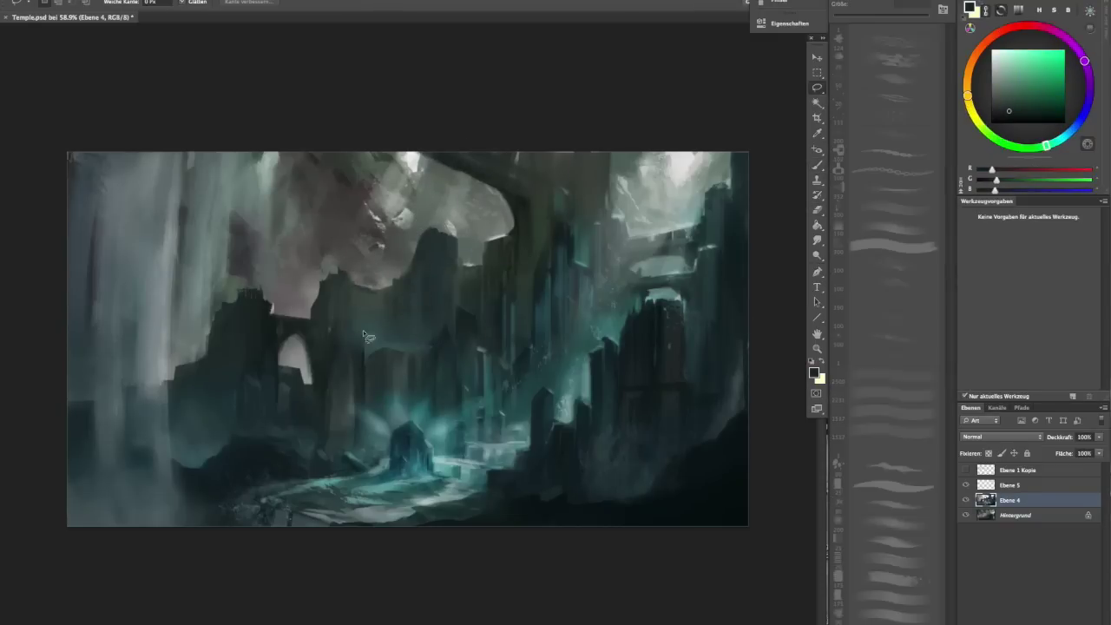
drag(454, 400, 451, 397)
key(b)
key(ctrl+a)
alt+click(429, 330)
- Add thin pale highlights to the pillar tops and ledges around the glow with a fine brush and sampled light tones
key(bracketleft)
key(bracketleft)
key(bracketleft)
key(bracketleft)
alt+click(639, 228)
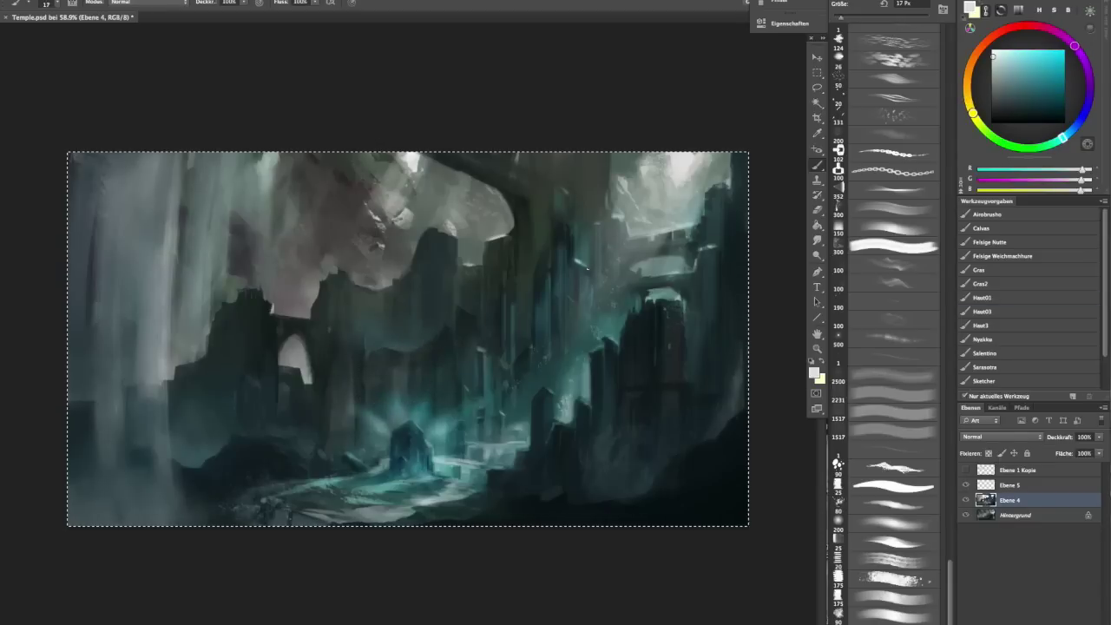
alt+click(464, 376)
scroll(408, 338, down, 1)
key(bracketright)
key(bracketright)
key(bracketright)
key(bracketright)
key(bracketright)
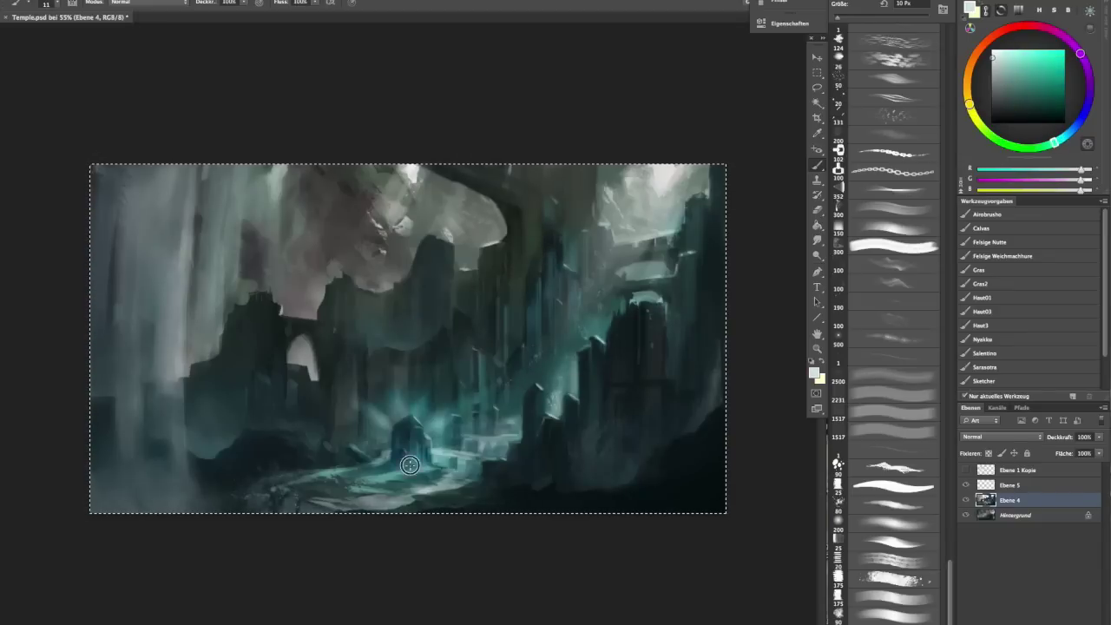
- Add light vertical edges to the central tower's top, sampling tones from the water, tower and bridge
alt+click(409, 465)
alt+click(426, 255)
alt+click(282, 309)
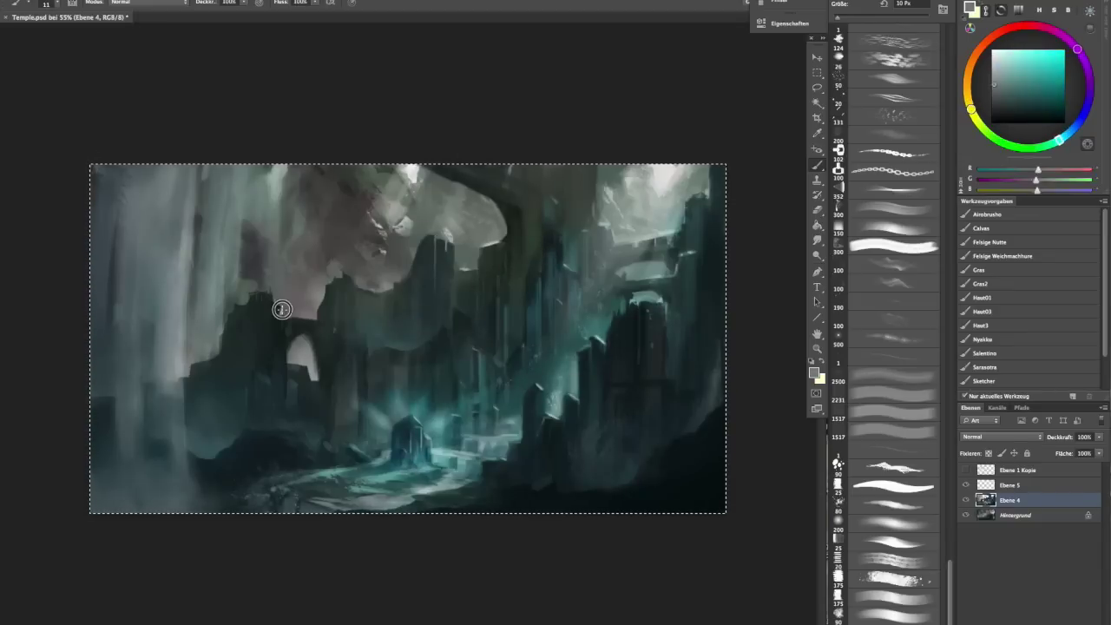
- Blend the ruins below the small arch with a sampled dark blue-grey, enlarging the brush to 87 px
alt+click(308, 359)
key(bracketright)
key(bracketright)
key(bracketright)
key(bracketright)
key(bracketright)
key(bracketright)
key(bracketright)
key(bracketright)
key(bracketright)
key(bracketright)
key(bracketright)
key(bracketright)
key(bracketright)
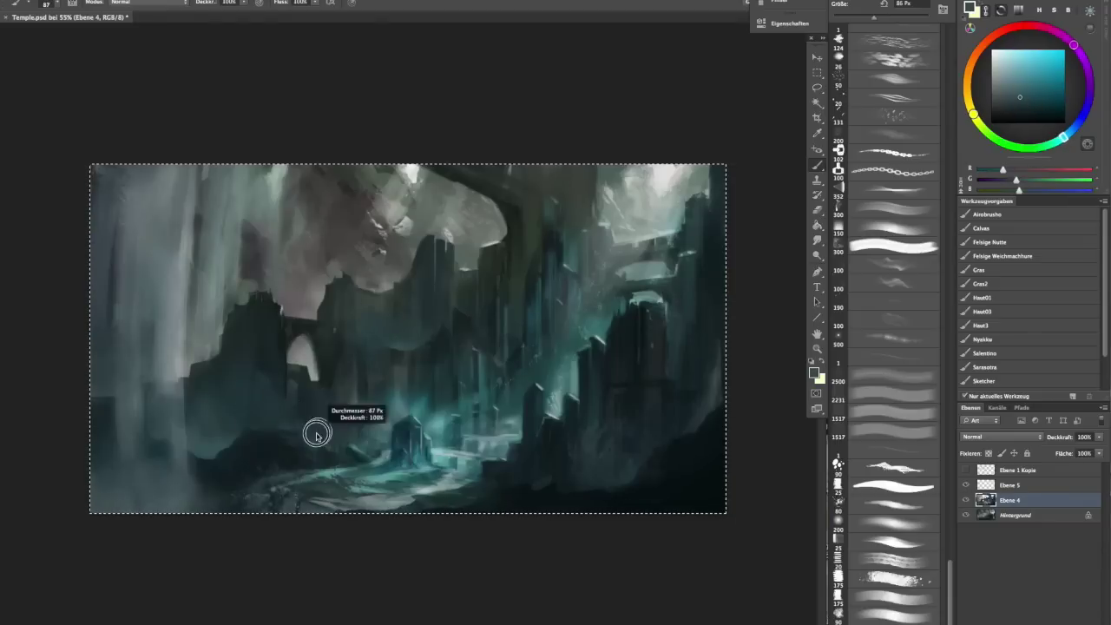
- Deepen the tall pillars behind the glow with sampled dark teal and green tones, starting with a 25 px brush
alt+click(560, 240)
key(bracketleft)
key(bracketleft)
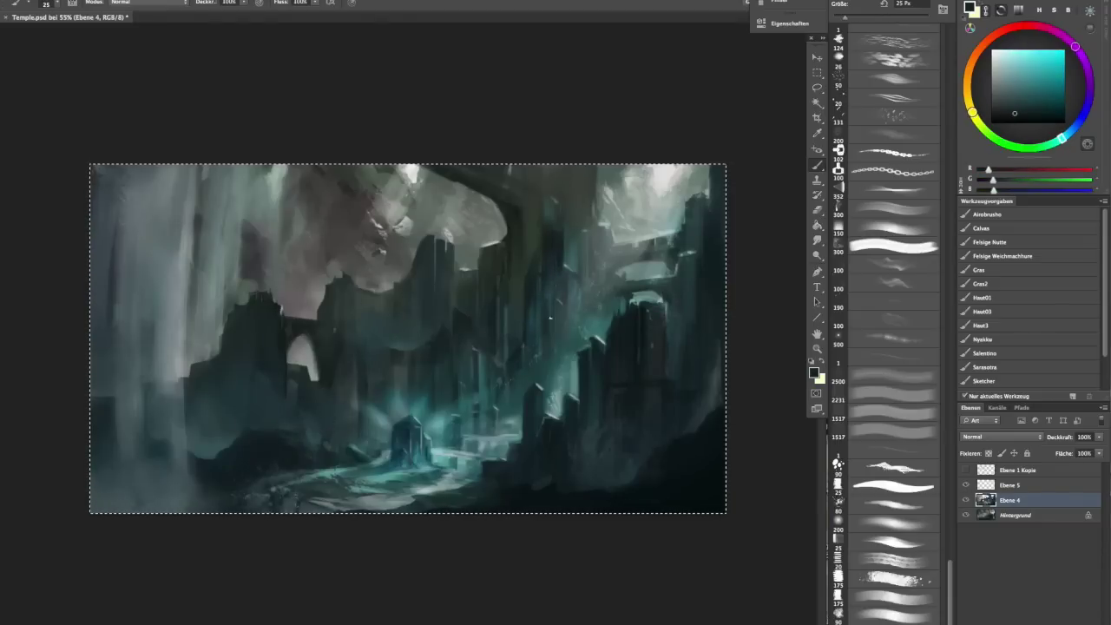
alt+click(438, 351)
alt+click(527, 200)
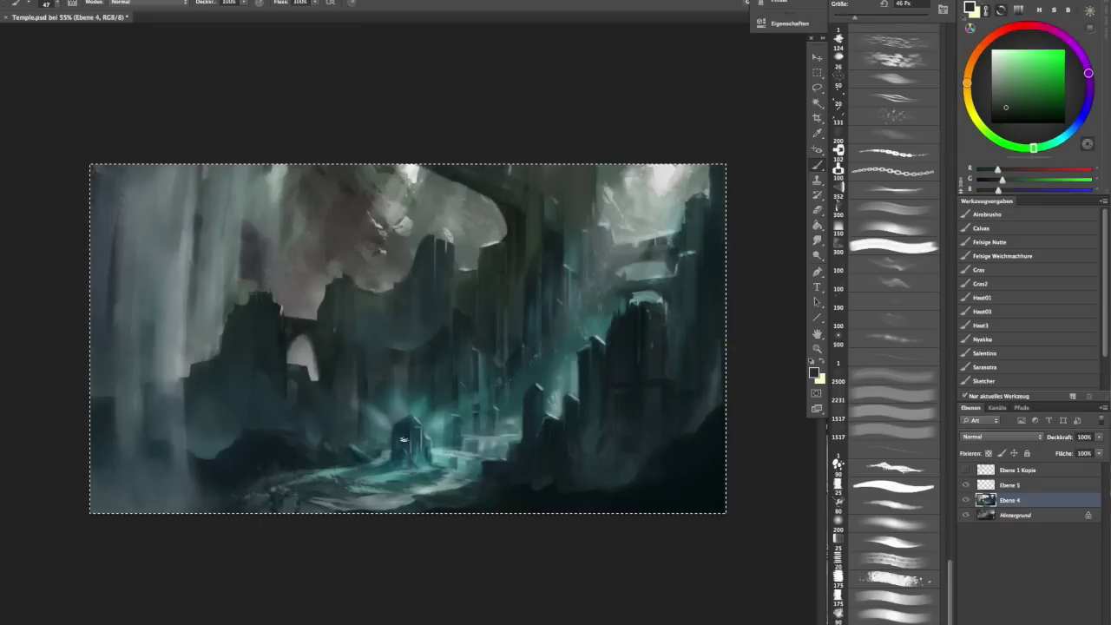
- Refine the small glowing house's walls with a smaller brush and tones sampled from the house
alt+click(393, 440)
key(bracketleft)
key(bracketleft)
key(bracketleft)
alt+click(424, 431)
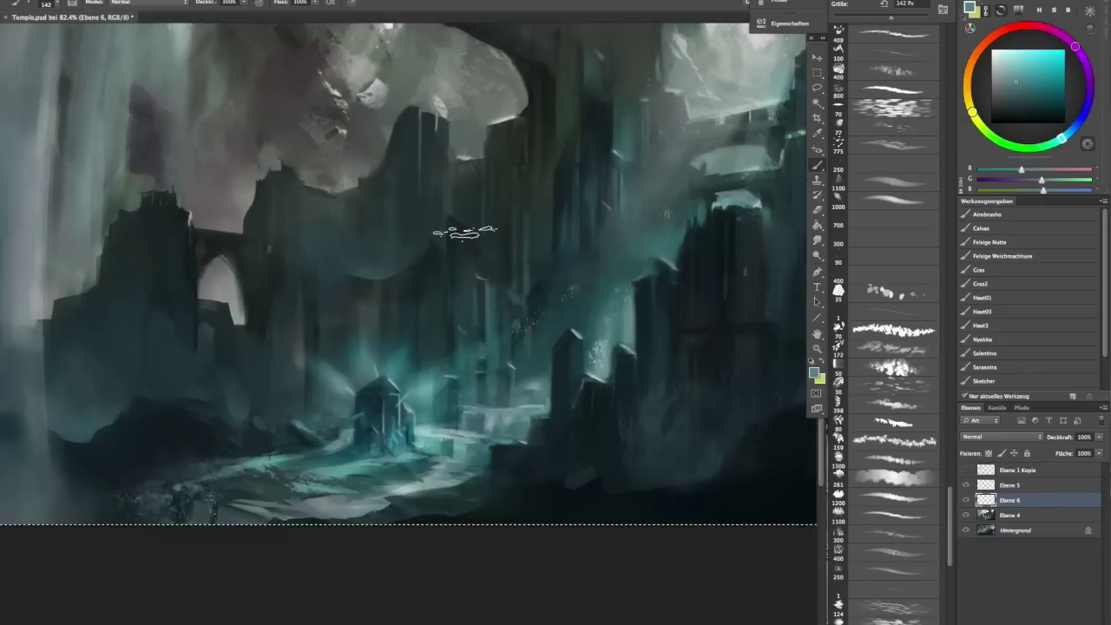
- Select the foreground rock mound freehand on Ebene 6 and brush rocky texture into it with a 142 px textured brush
drag(85, 440, 150, 398)
drag(69, 466, 68, 460)
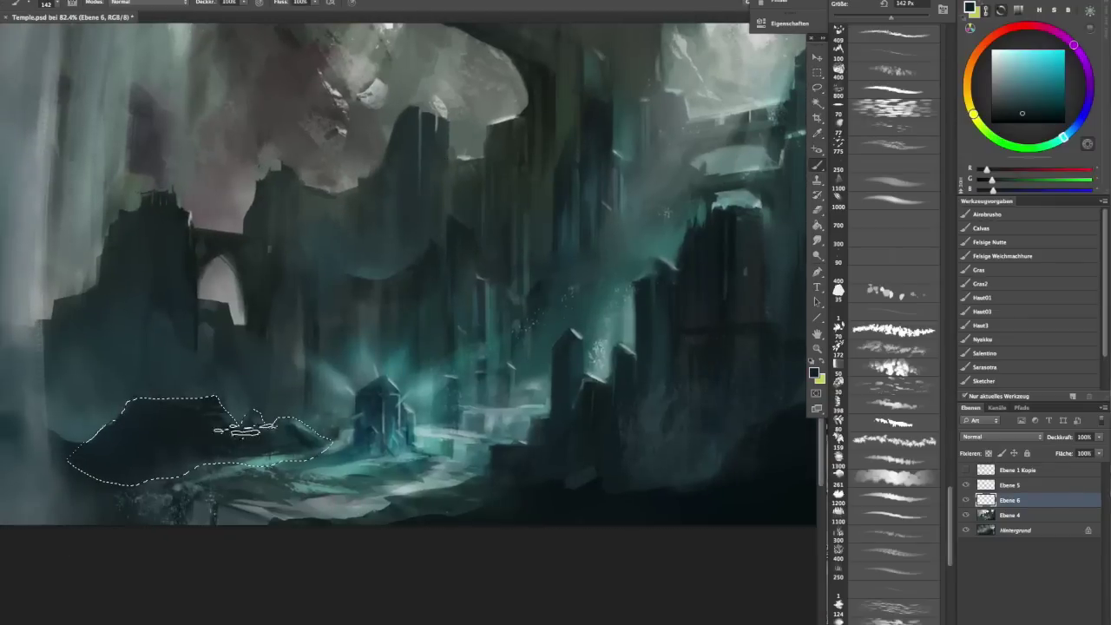
key(b)
key(F5)
key(F5)
alt+click(198, 437)
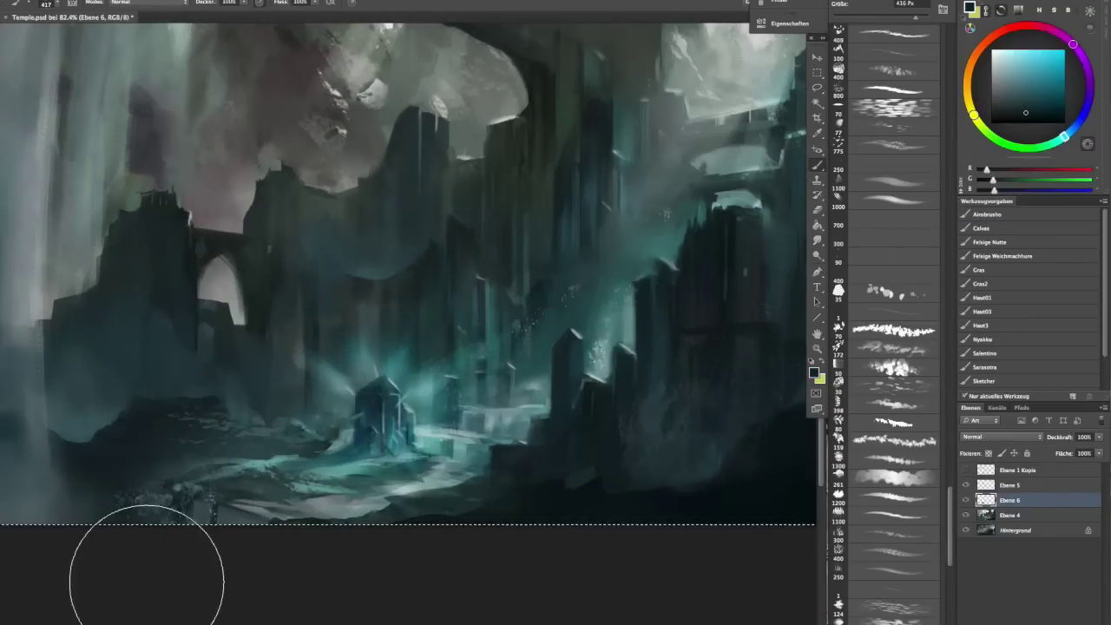
- Darken the selected rock mound with near-black strokes from a 54 px brush
click(812, 362)
drag(250, 424, 234, 426)
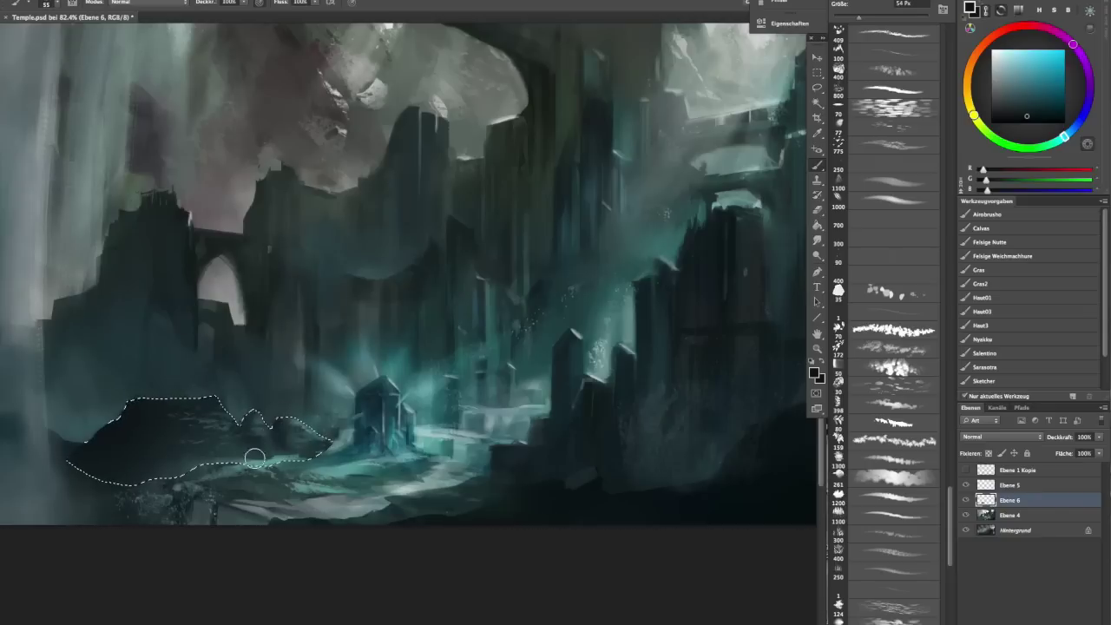
key(ctrl+t)
- Select the dark pillar and stepped blocks beside the water freehand, and brush sampled dark teal texture into them
drag(370, 405, 619, 531)
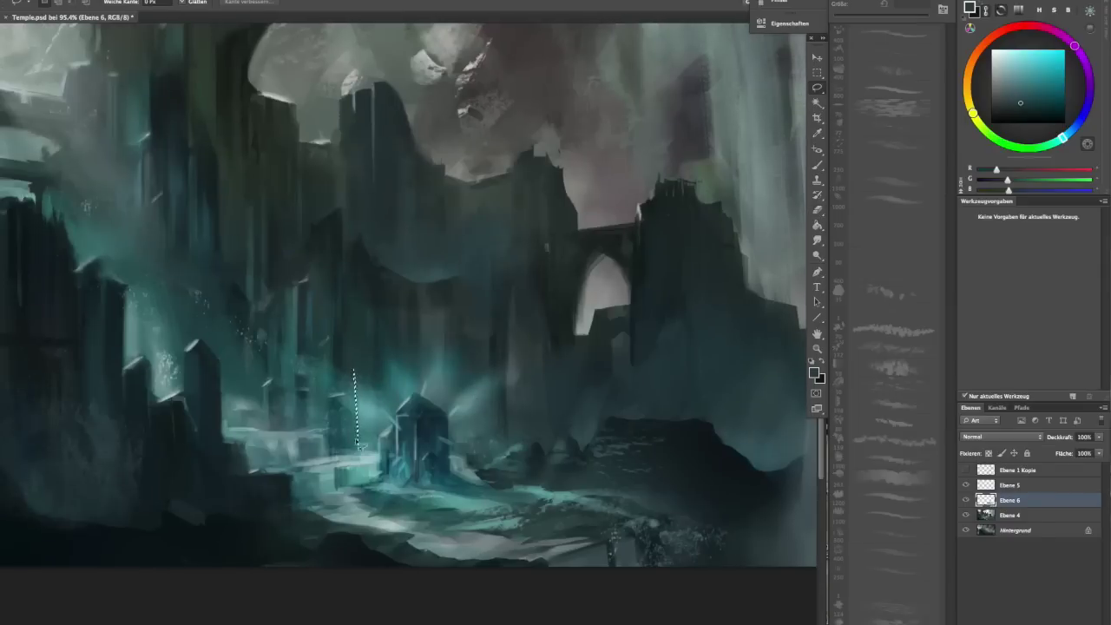
key(b)
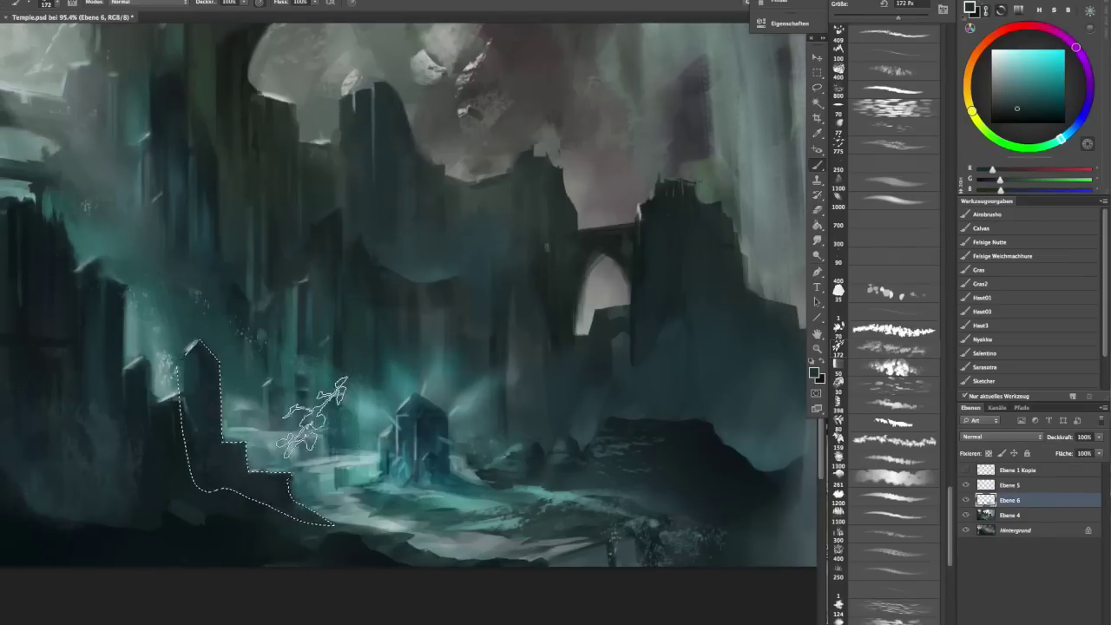
alt+click(328, 341)
key(bracketright)
key(bracketright)
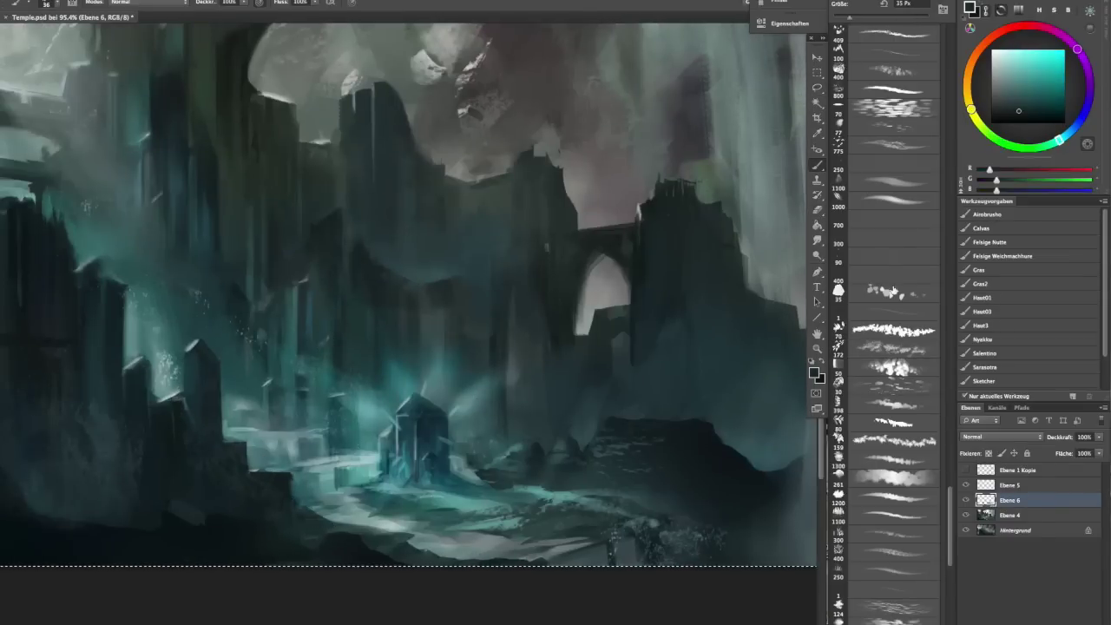
- Choose a rough 31 px brush and touch up the dark pillars beside the mist with sampled dark tones
scroll(894, 291, up, 6)
scroll(903, 276, up, 5)
key(bracketleft)
key(bracketleft)
key(bracketleft)
key(bracketleft)
alt+click(286, 280)
key(bracketright)
key(bracketright)
key(bracketright)
drag(286, 281, 365, 267)
alt+click(186, 248)
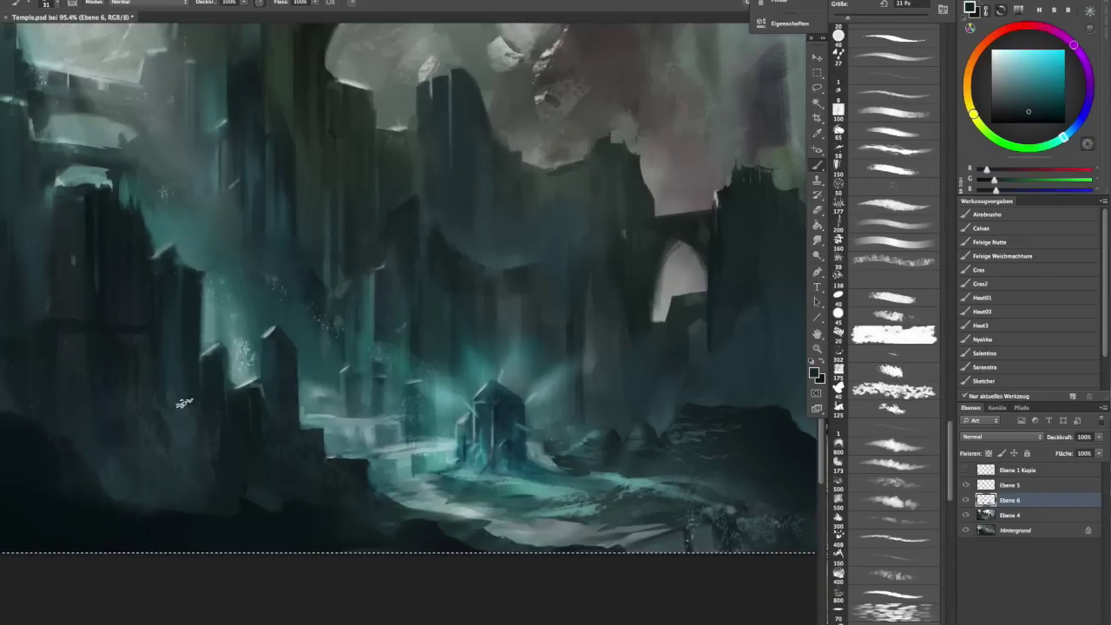
- Cover the lower foreground slope with sampled near-black blue, enlarging the brush to 71 px
scroll(184, 403, down, 2)
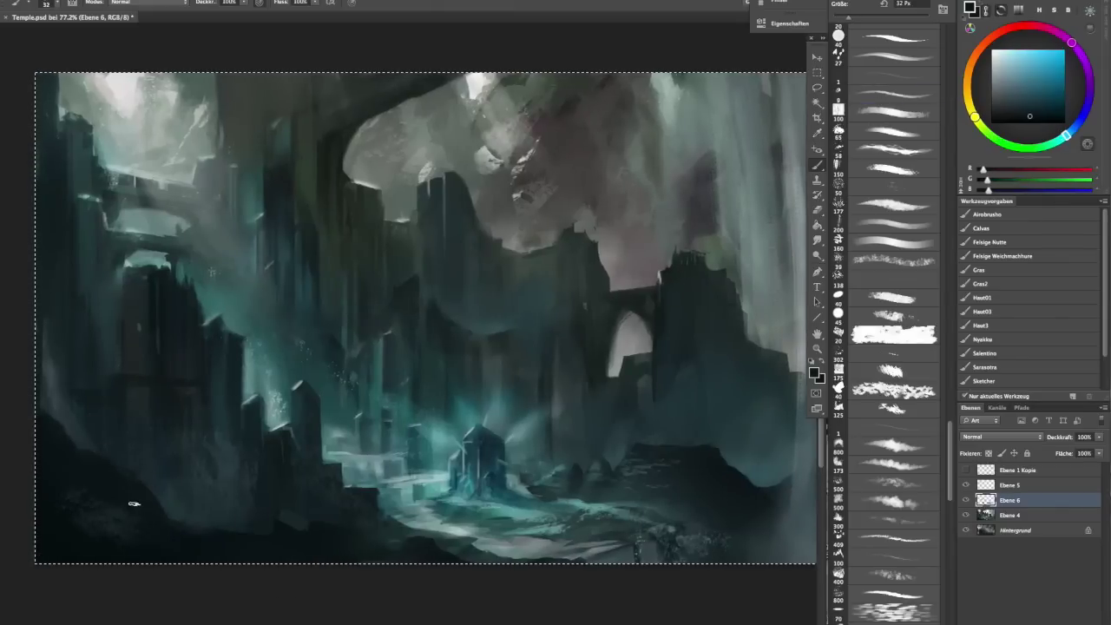
alt+click(108, 522)
key(bracketright)
key(bracketright)
key(bracketright)
key(bracketright)
alt+click(202, 531)
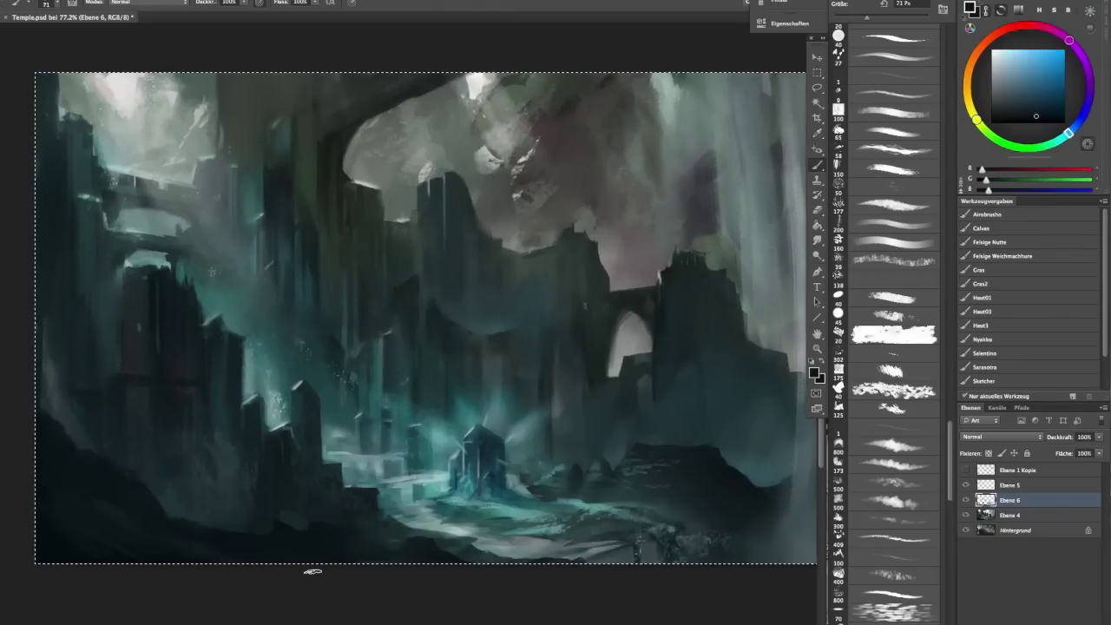
- Sample dark teal tones from the central cliffs and touch up their faces with a 27 px brush
alt+click(545, 258)
alt+click(445, 256)
key(bracketleft)
key(bracketleft)
key(bracketleft)
key(bracketleft)
key(bracketleft)
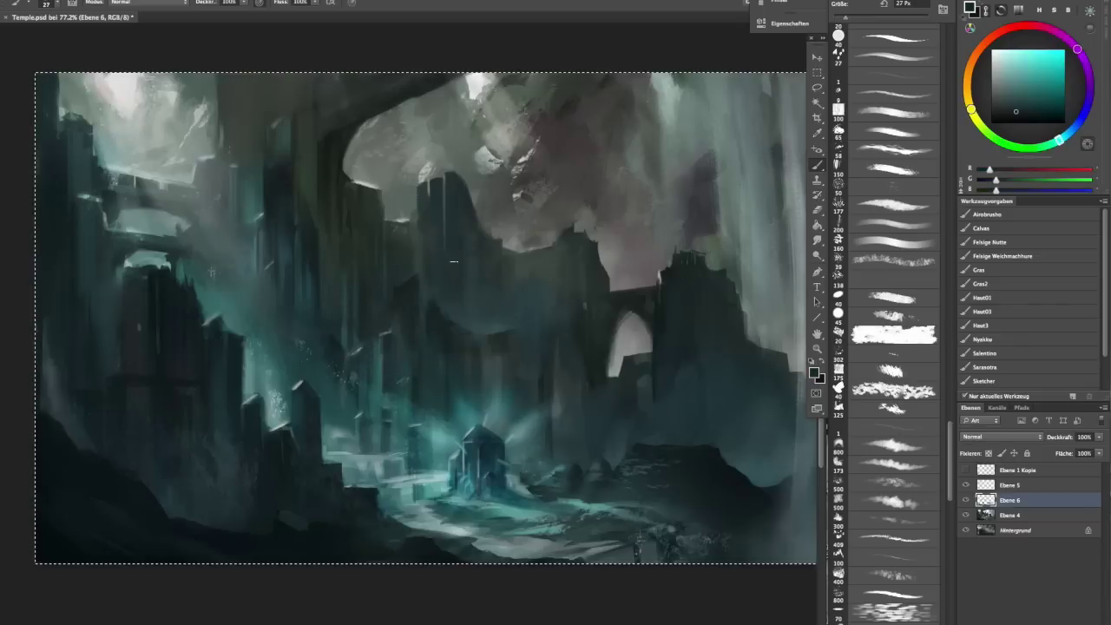
- Refine the shadows below the distant ruins with sampled dark blue-green, enlarging the brush to 49 px
alt+click(468, 295)
scroll(506, 351, down, 2)
key(bracketright)
key(bracketright)
alt+click(565, 377)
- Select the dark foreground slope freehand, invert the selection, and brush pale grey mist along the slope's edge with a 232 px soft brush
key(l)
drag(54, 408, 221, 542)
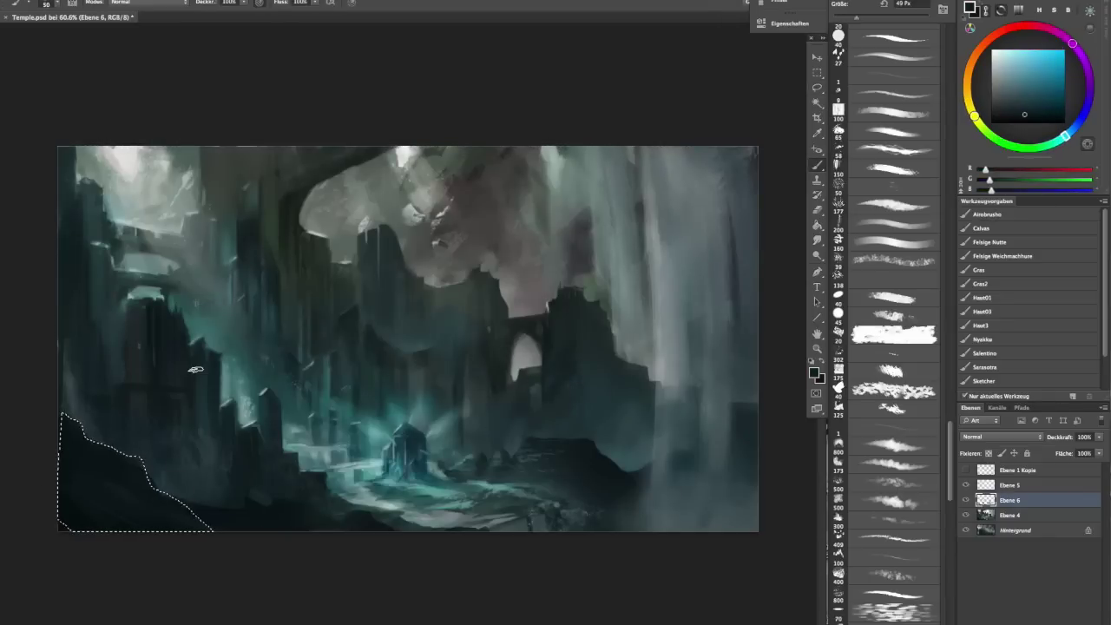
key(period)
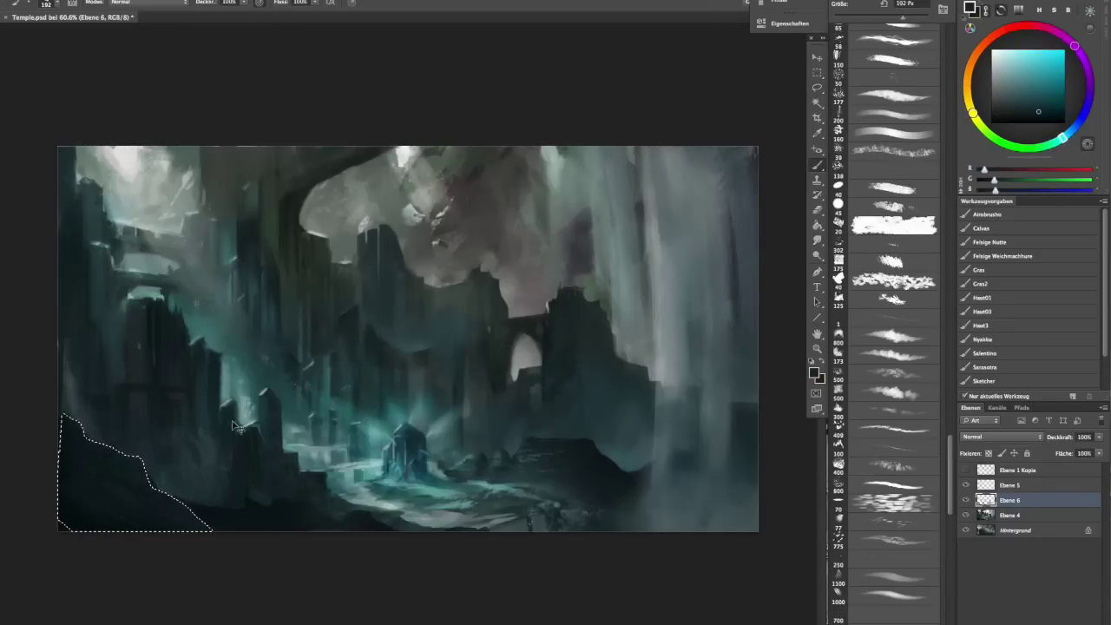
key(ctrl+shift+i)
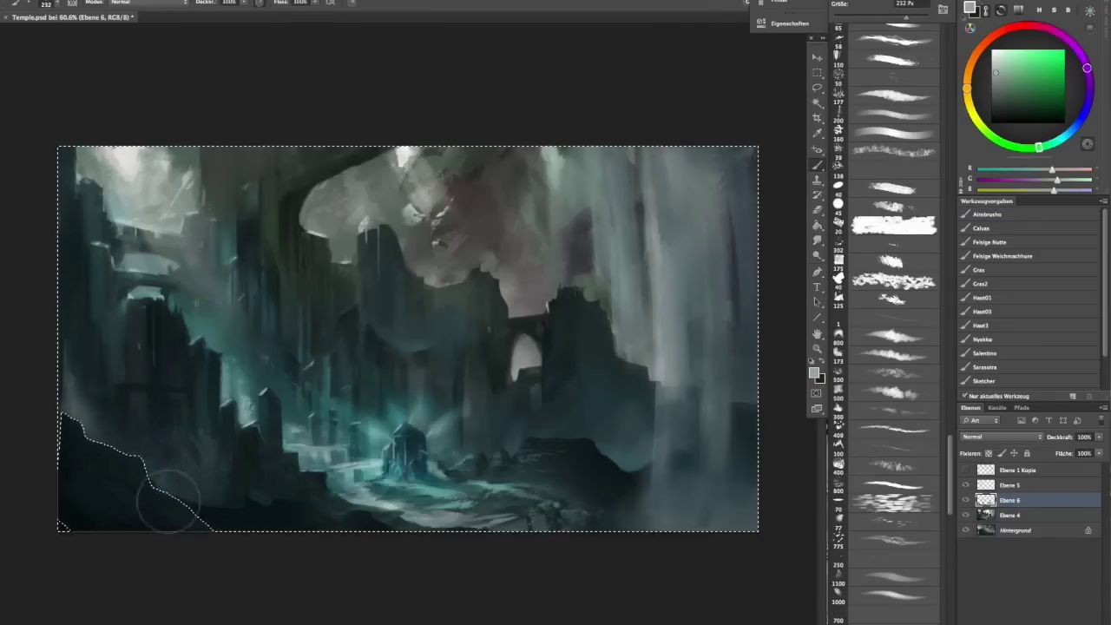
scroll(329, 595, down, 3)
scroll(300, 313, up, 4)
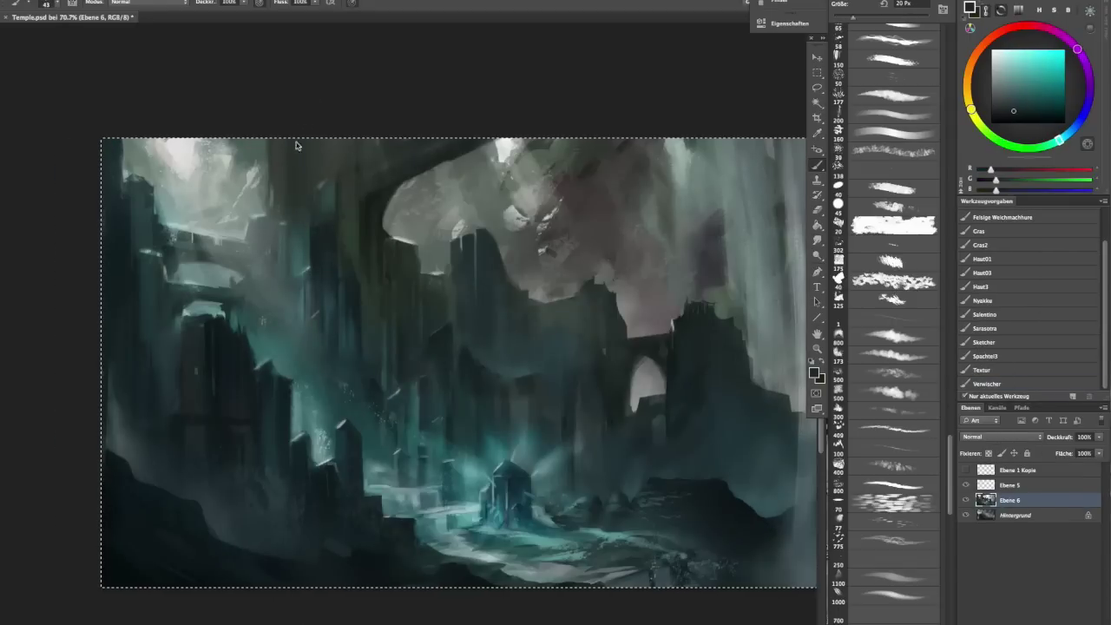
- Touch up the central cliffs with sampled dark tones from a 17 px brush, using the Ineinanderkopieren brush mode before restoring Normal
alt+click(157, 227)
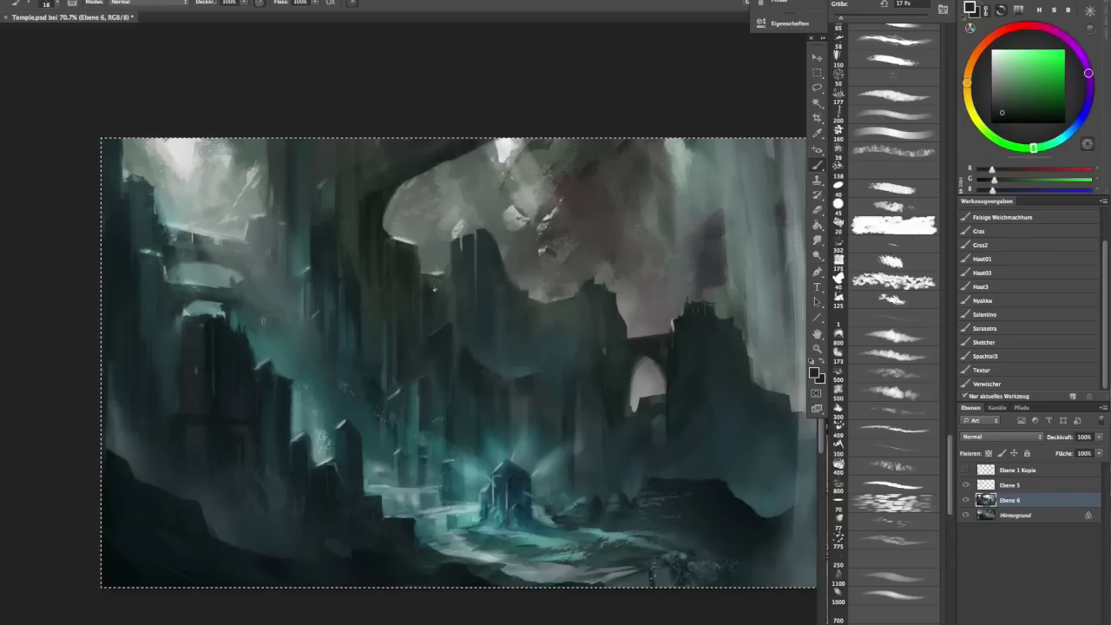
shift+right_click(460, 279)
click(512, 461)
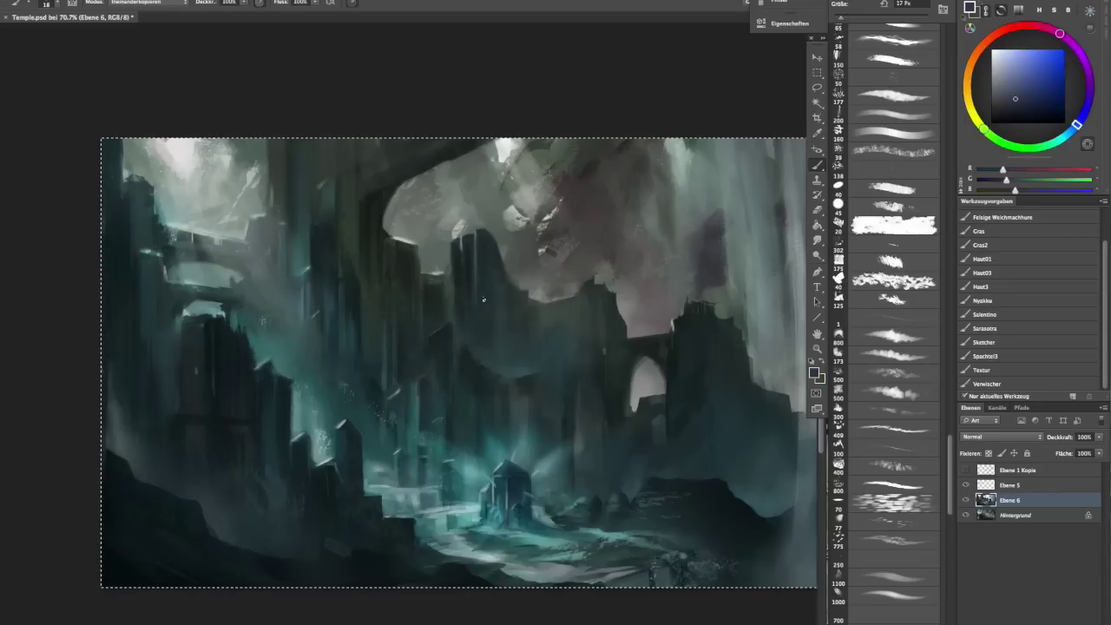
shift+right_click(484, 300)
click(494, 304)
- Work sampled teal and dark blue-green tones into the mist around the pillars with a 48 px splatter brush
alt+click(446, 258)
alt+click(342, 419)
alt+click(347, 434)
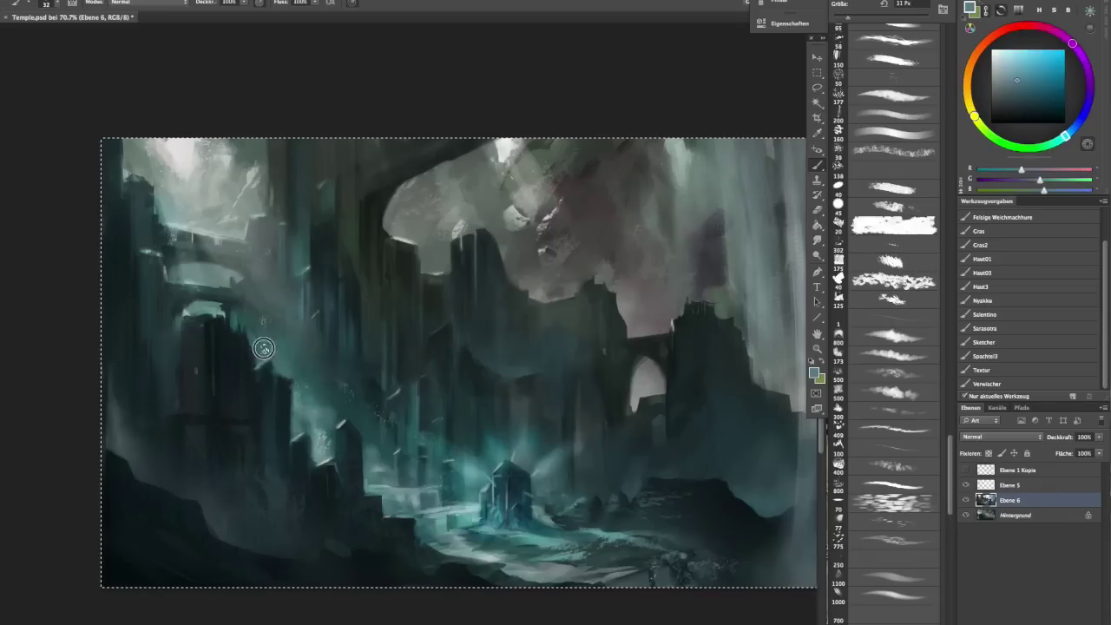
alt+click(336, 409)
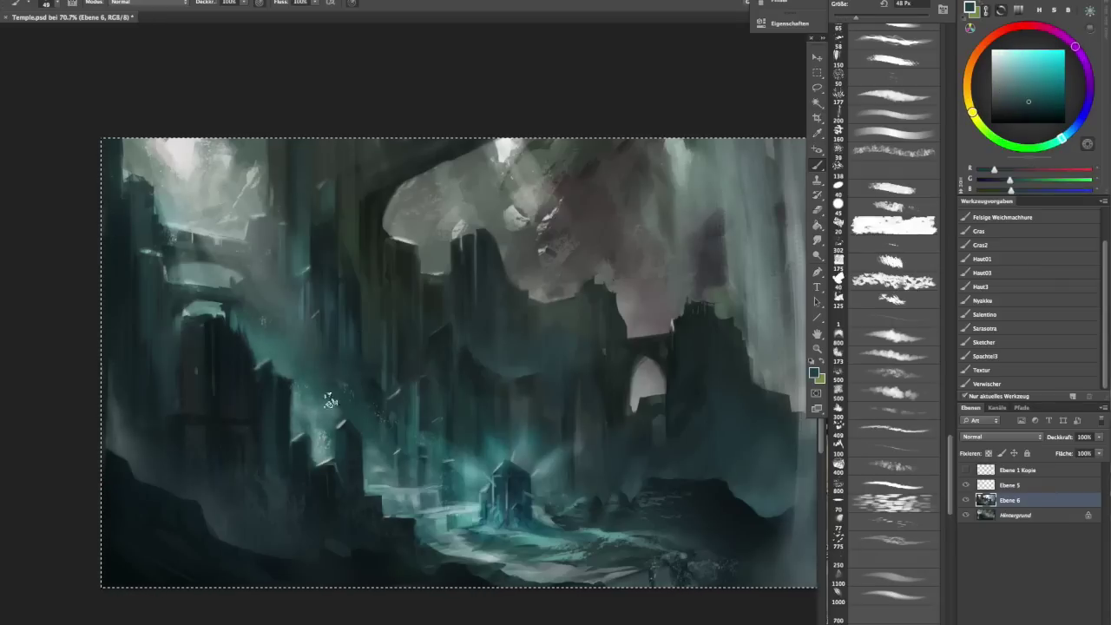
alt+click(371, 406)
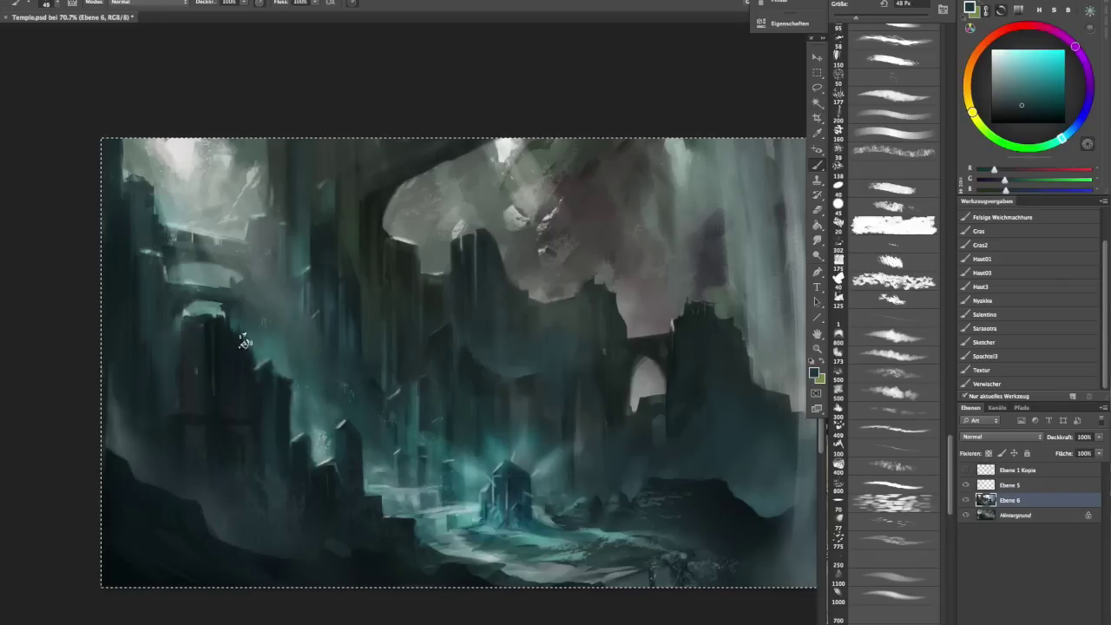
drag(545, 286, 307, 339)
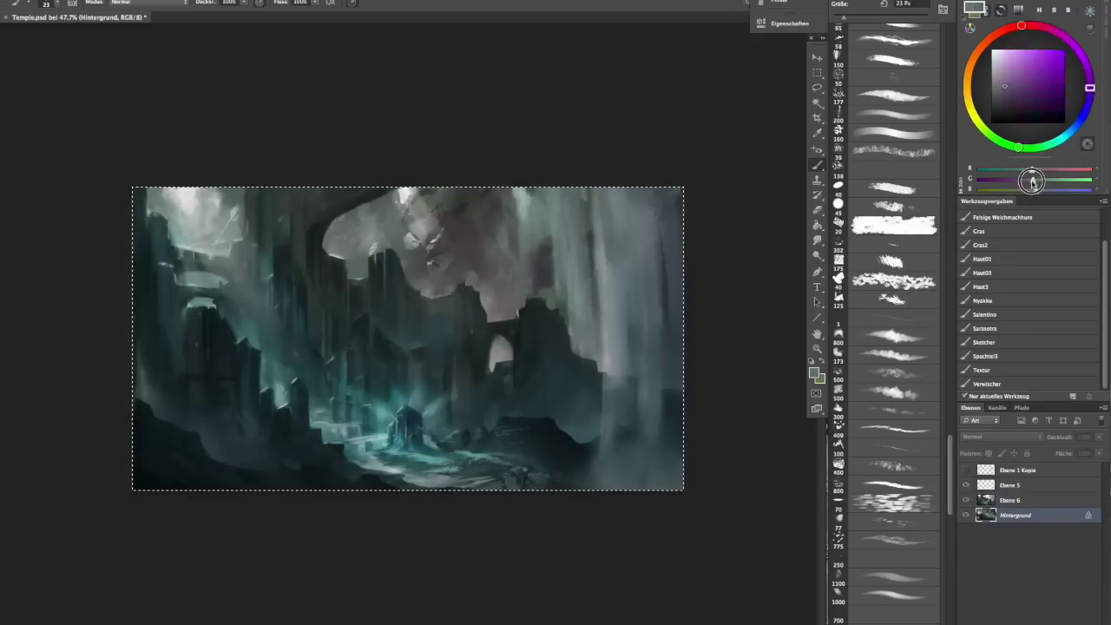
- On layer Ebene 5, select a small peak beside the dark rock mound freehand, brush it near-black, and reselect the whole canvas
click(1009, 500)
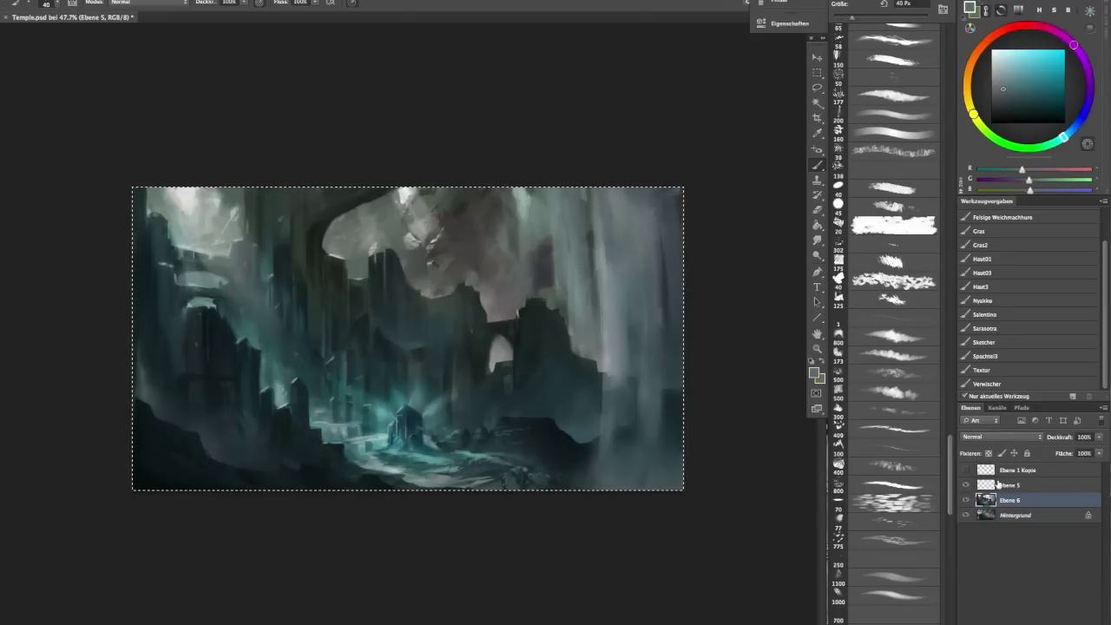
click(986, 487)
scroll(578, 384, down, 3)
scroll(577, 384, up, 5)
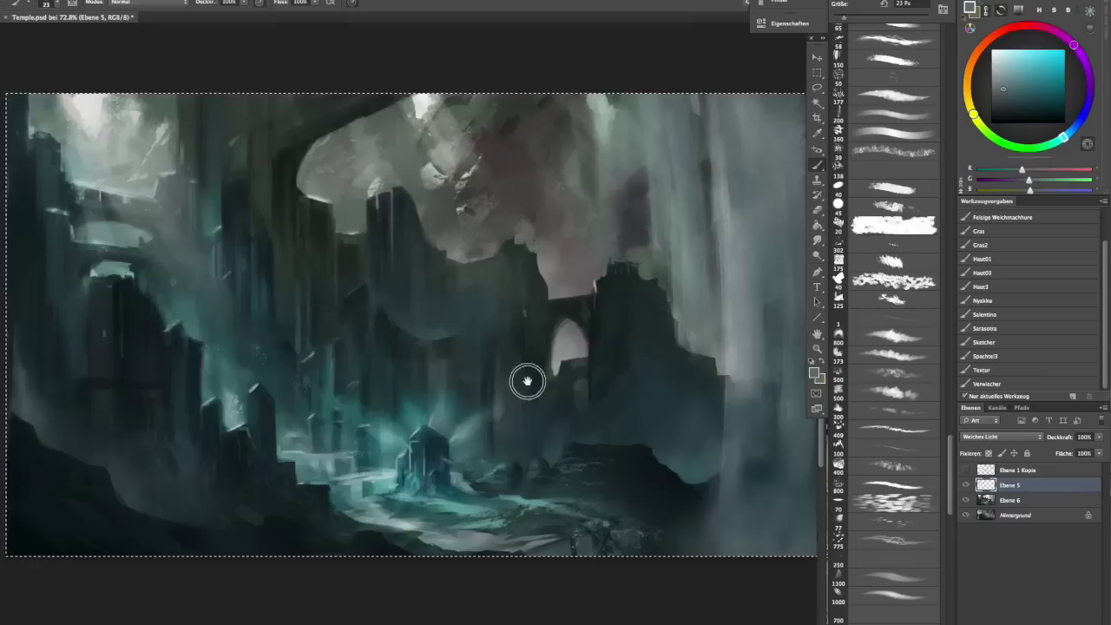
key(l)
drag(540, 453, 607, 452)
key(b)
key(ctrl+a)
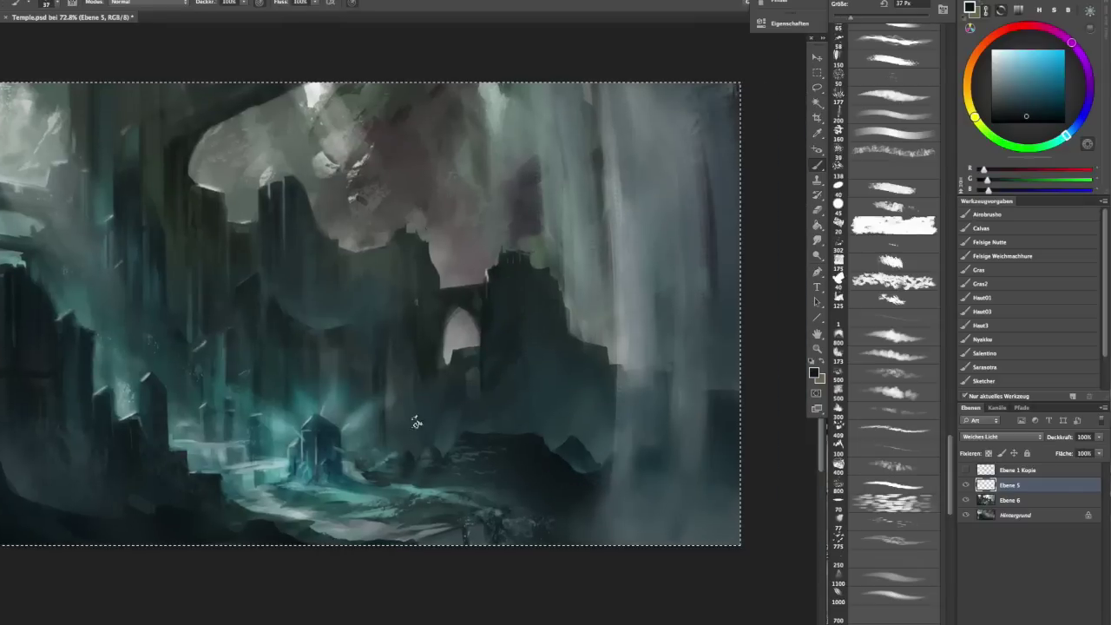
- On layer Ebene 6, sharpen the small glowing house with sampled teal and dark tones, reducing the brush to 6 px
alt+click(366, 475)
click(965, 469)
click(990, 500)
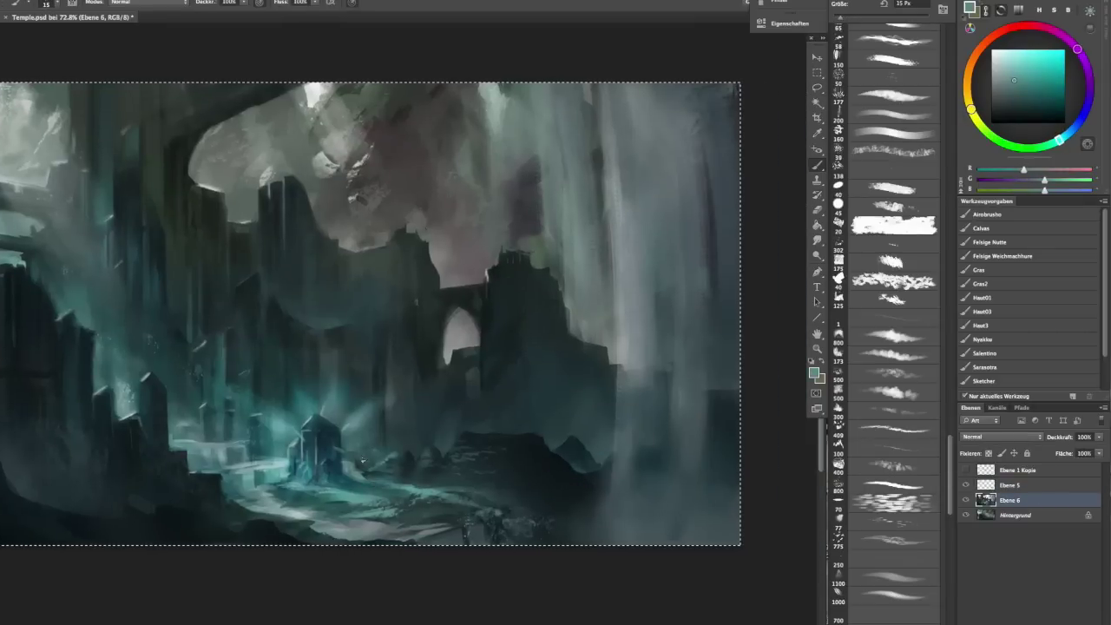
alt+click(351, 439)
drag(324, 443, 339, 441)
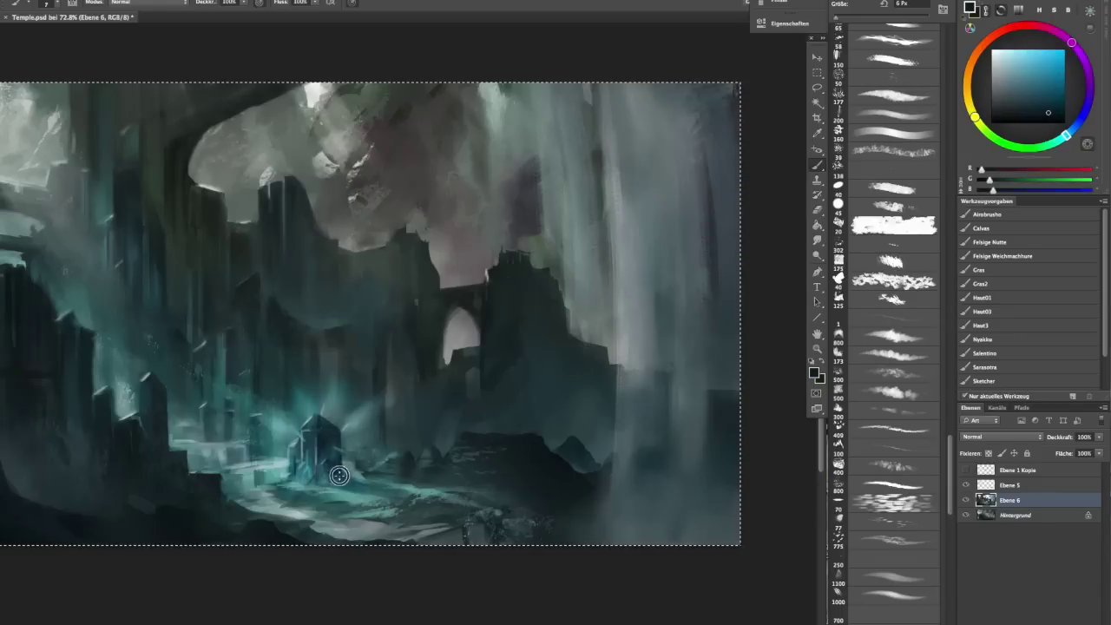
alt+click(347, 459)
- Add a layer in Ineinanderkopieren mode above Ebene 6 and brush saturated teal-green glow around the house with a 200 px textured brush
scroll(389, 382, down, 6)
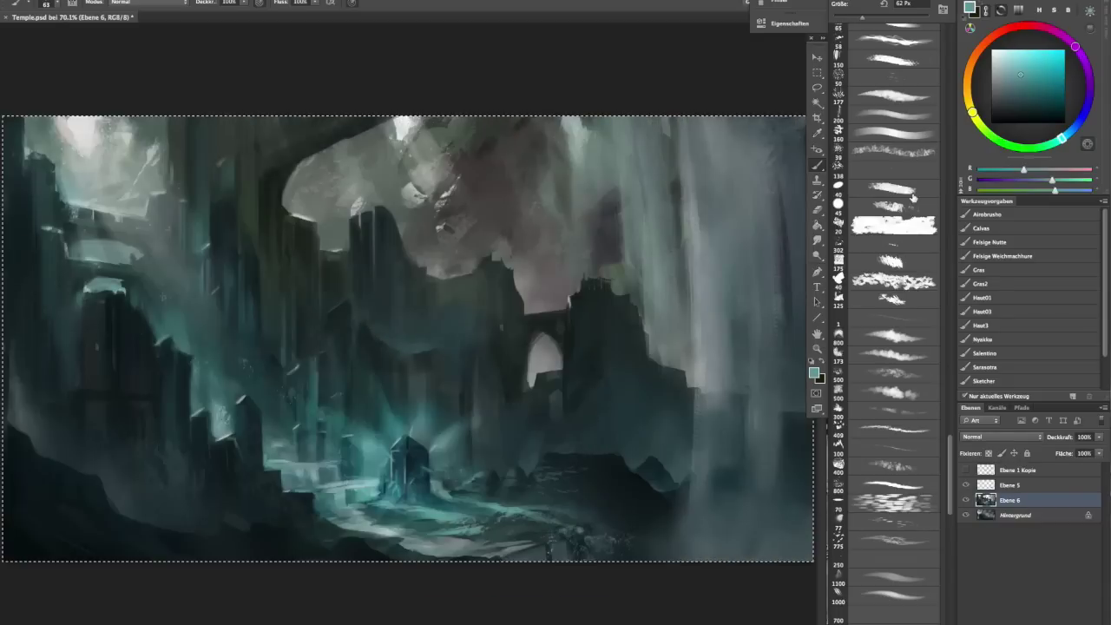
scroll(912, 198, down, 5)
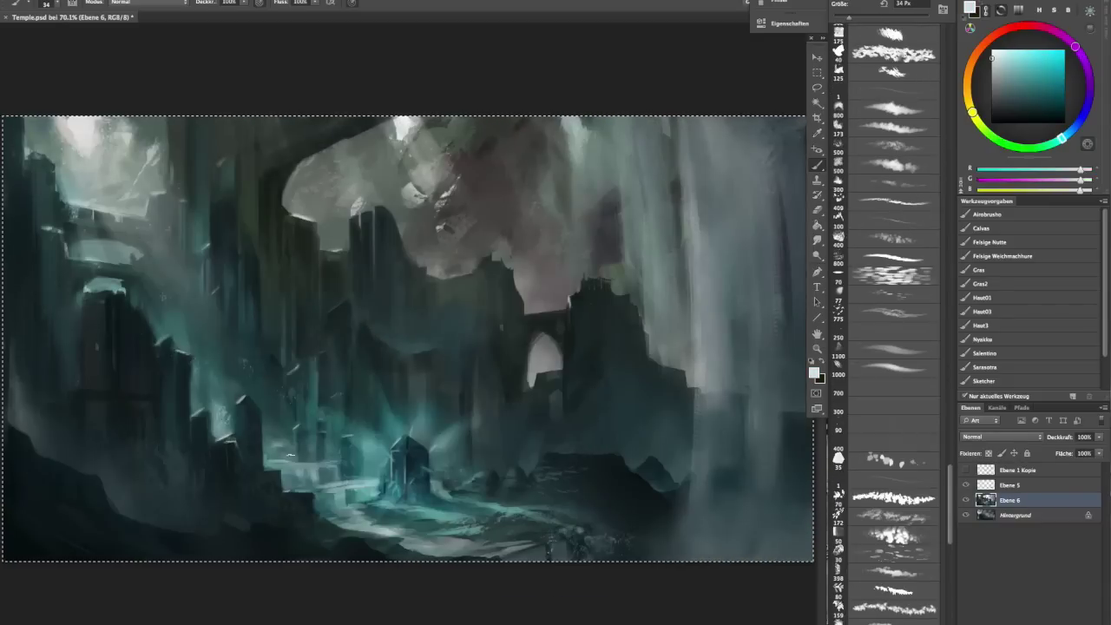
scroll(407, 338, down, 2)
scroll(408, 338, up, 2)
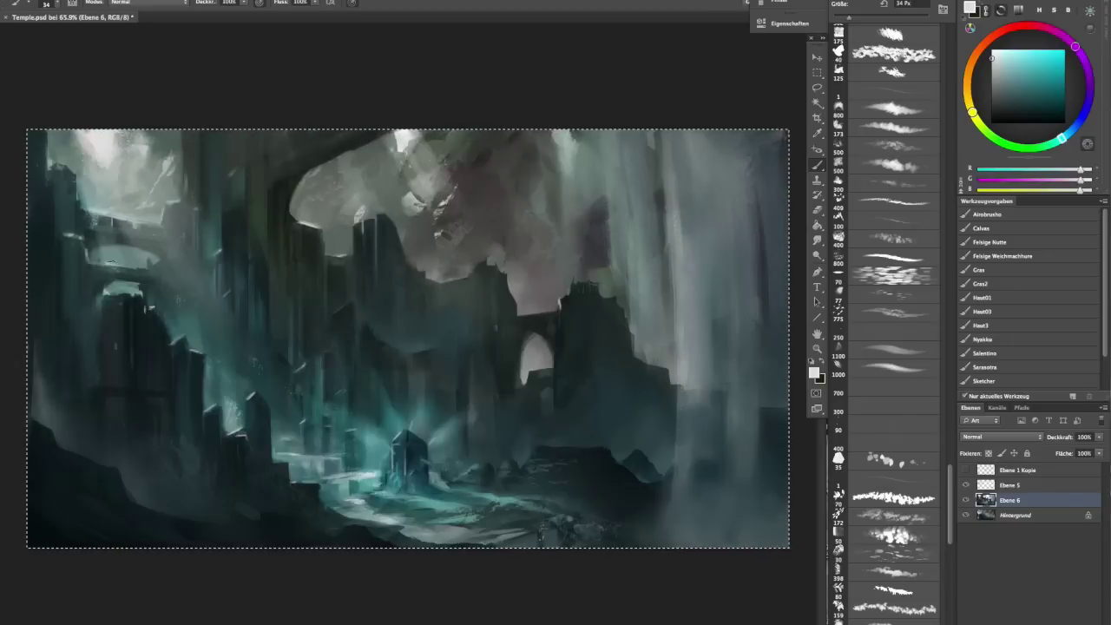
scroll(402, 338, down, 1)
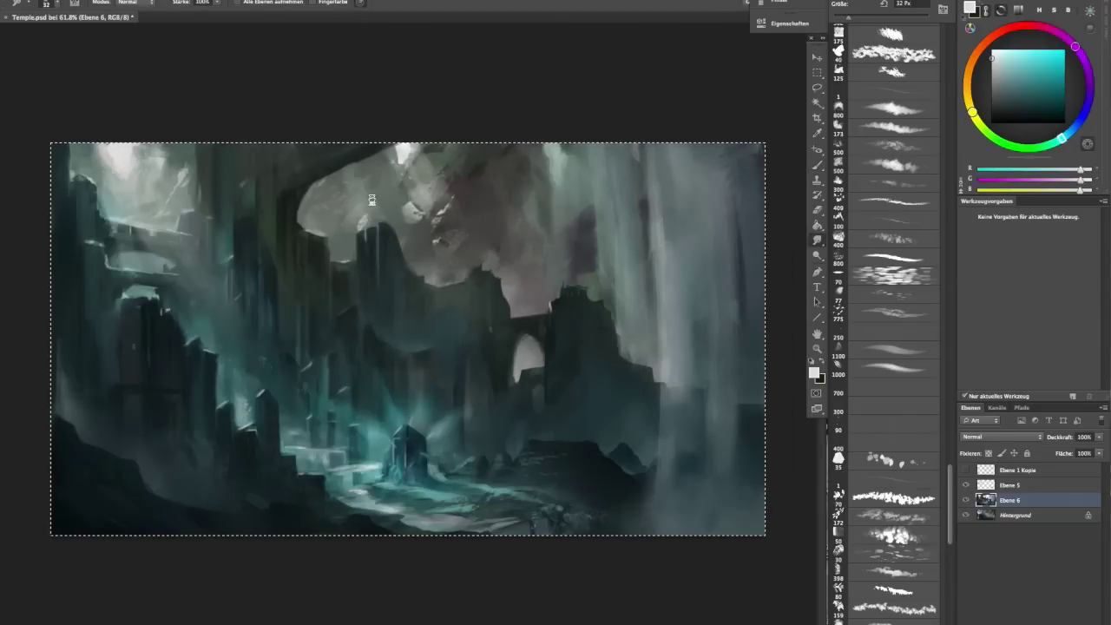
key(ctrl+shift+alt+n)
click(1002, 437)
click(989, 499)
drag(373, 428, 397, 428)
alt+click(318, 473)
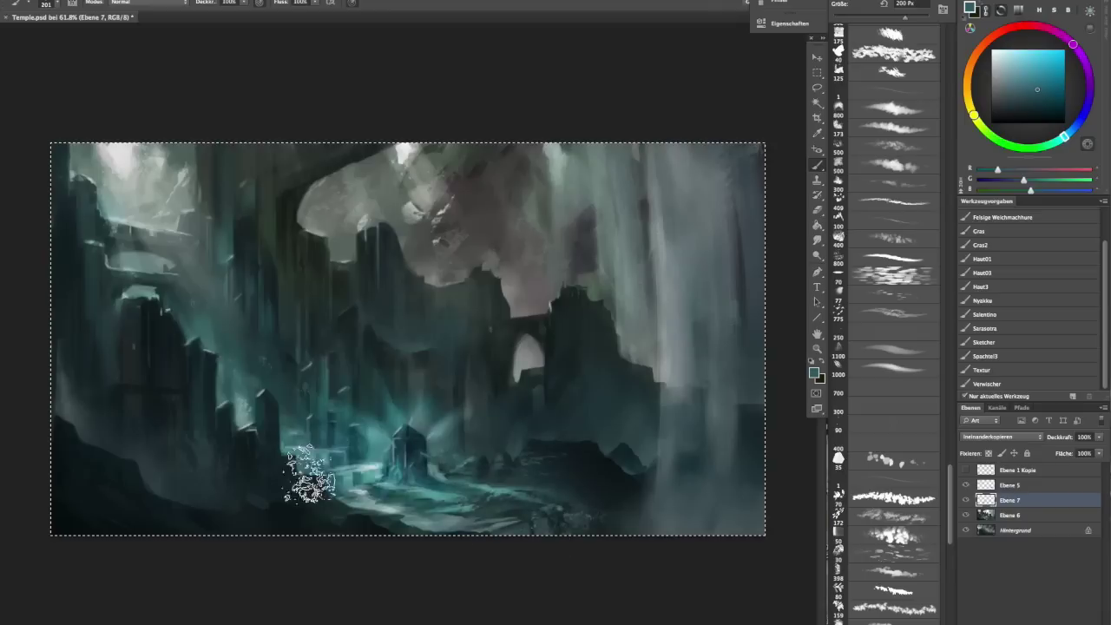
scroll(443, 430, up, 2)
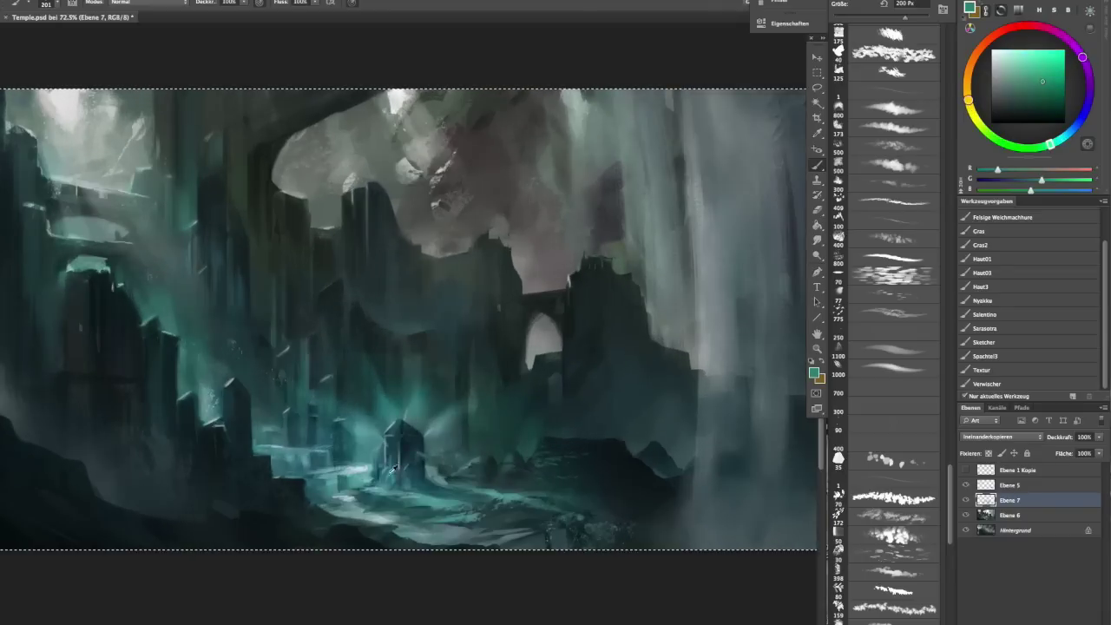
- Flip the canvas horizontally and brush blue-teal accents around the pillars on Ebene 7, reducing the brush to 53 px
key(x)
scroll(497, 420, down, 6)
key(h)
scroll(459, 459, up, 6)
key(x)
key(bracketleft)
key(bracketleft)
key(bracketleft)
key(bracketleft)
key(bracketleft)
key(bracketleft)
key(bracketleft)
key(bracketleft)
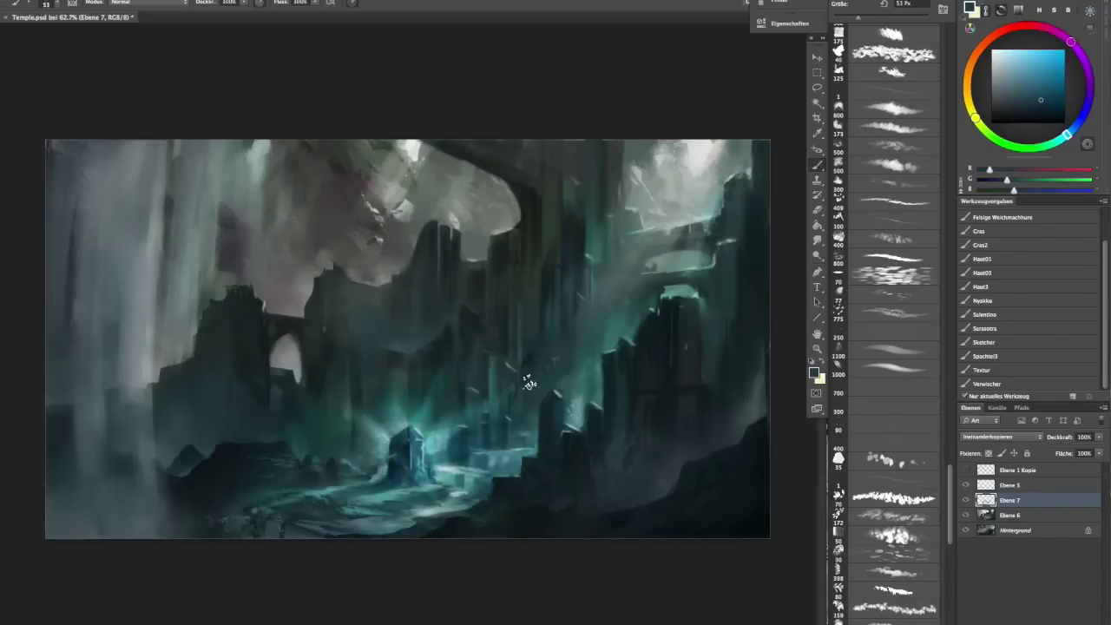
- Soften the glow on Ebene 7 with a 132 px eraser and merge the layer with Ebene 6
key(e)
key(bracketright)
key(bracketright)
key(bracketright)
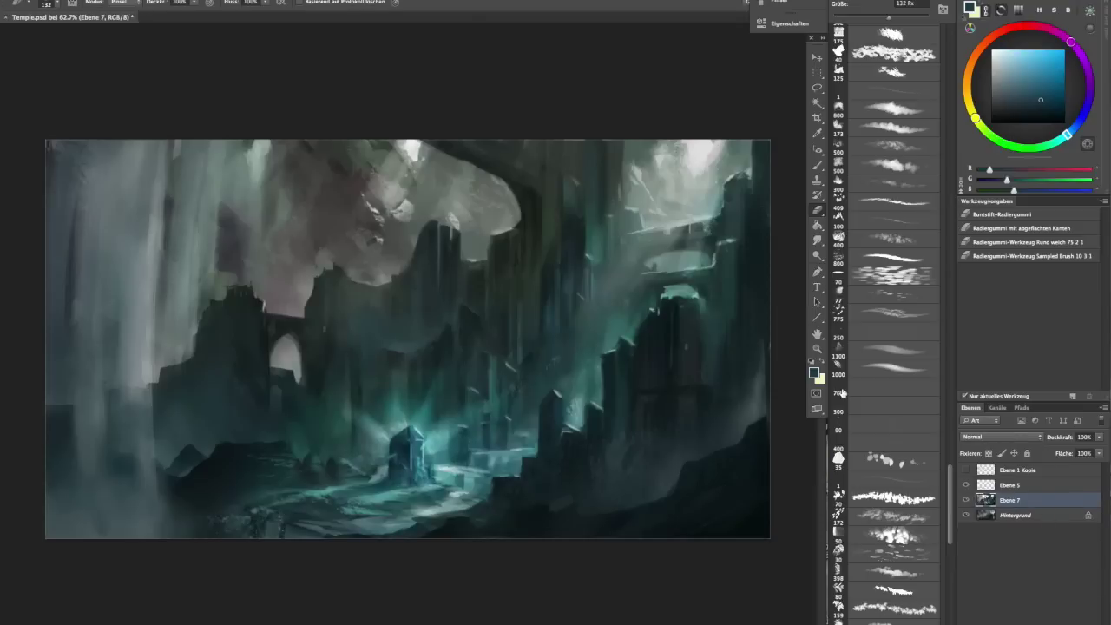
- Sample the pale light at the cave opening and brush light over the surrounding rock on a layer in Ineinanderkopieren mode
key(b)
alt+click(408, 160)
mouse_move(369, 147)
mouse_down()
mouse_move(399, 182)
mouse_move(355, 208)
mouse_up()
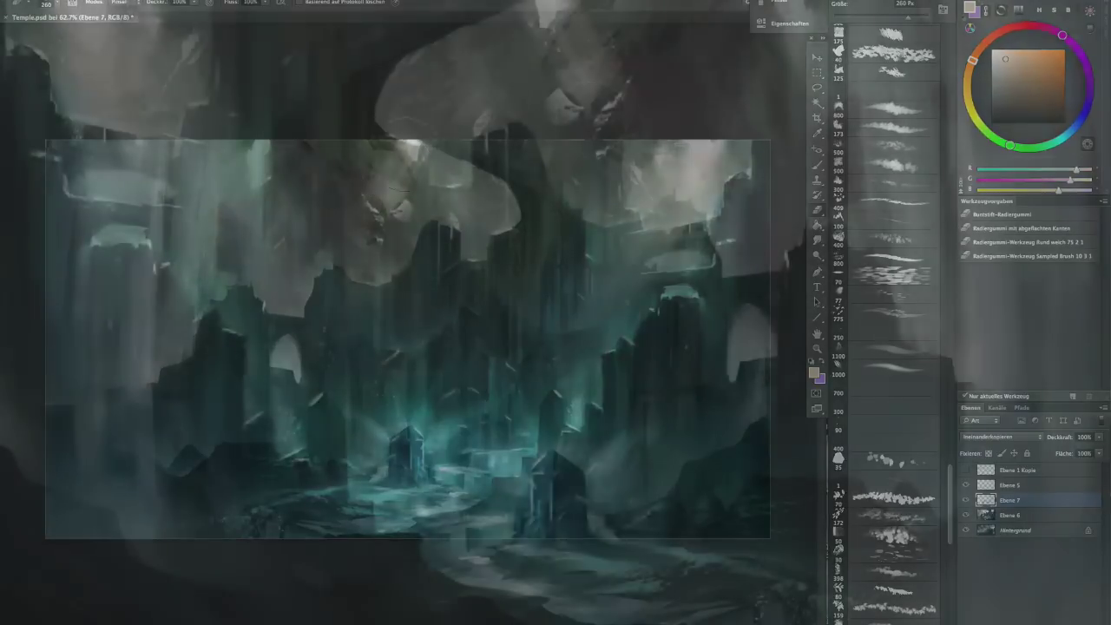